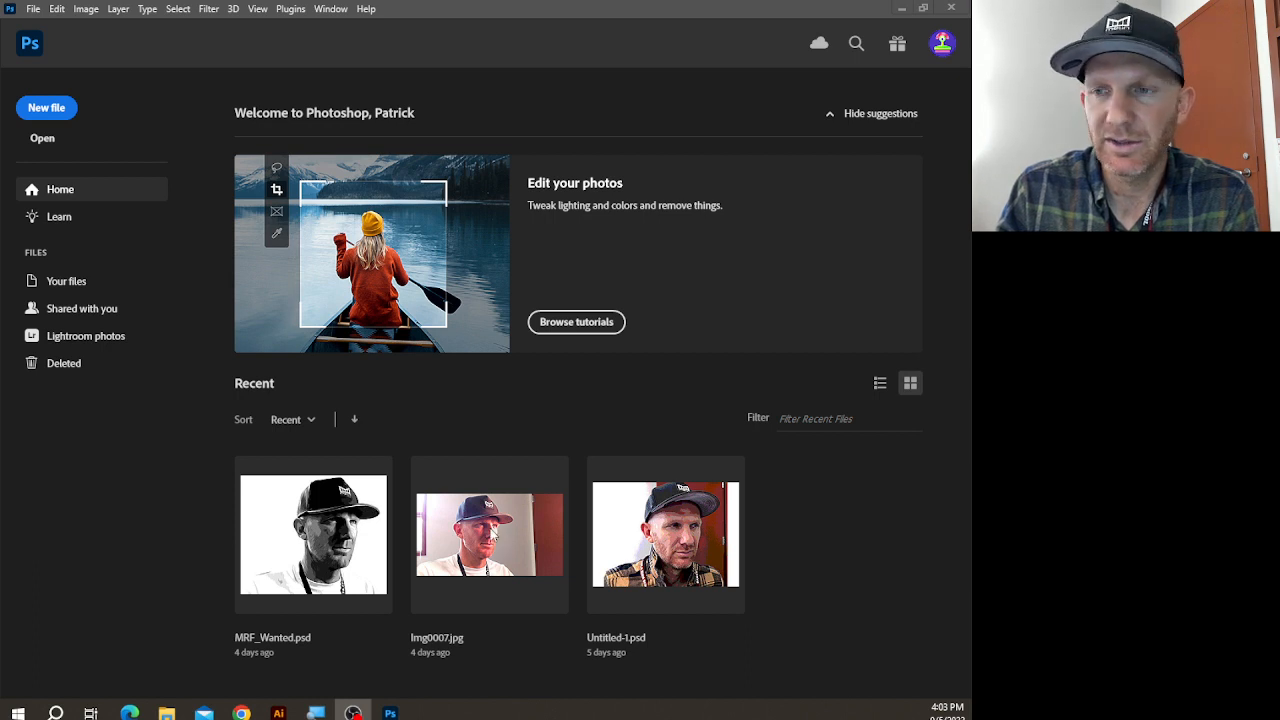
# - Open the recent photo Img0007.jpg and look over the portrait up close
pyautogui.click(491, 536)
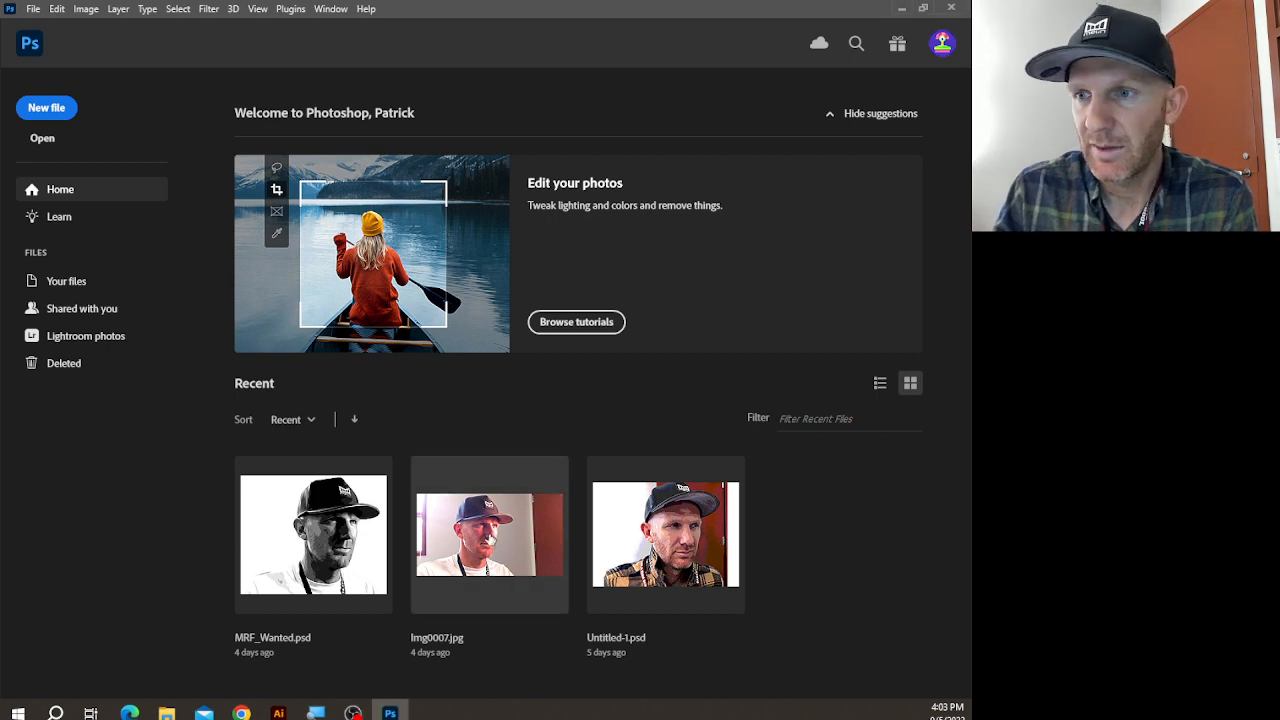
pyautogui.click(497, 517)
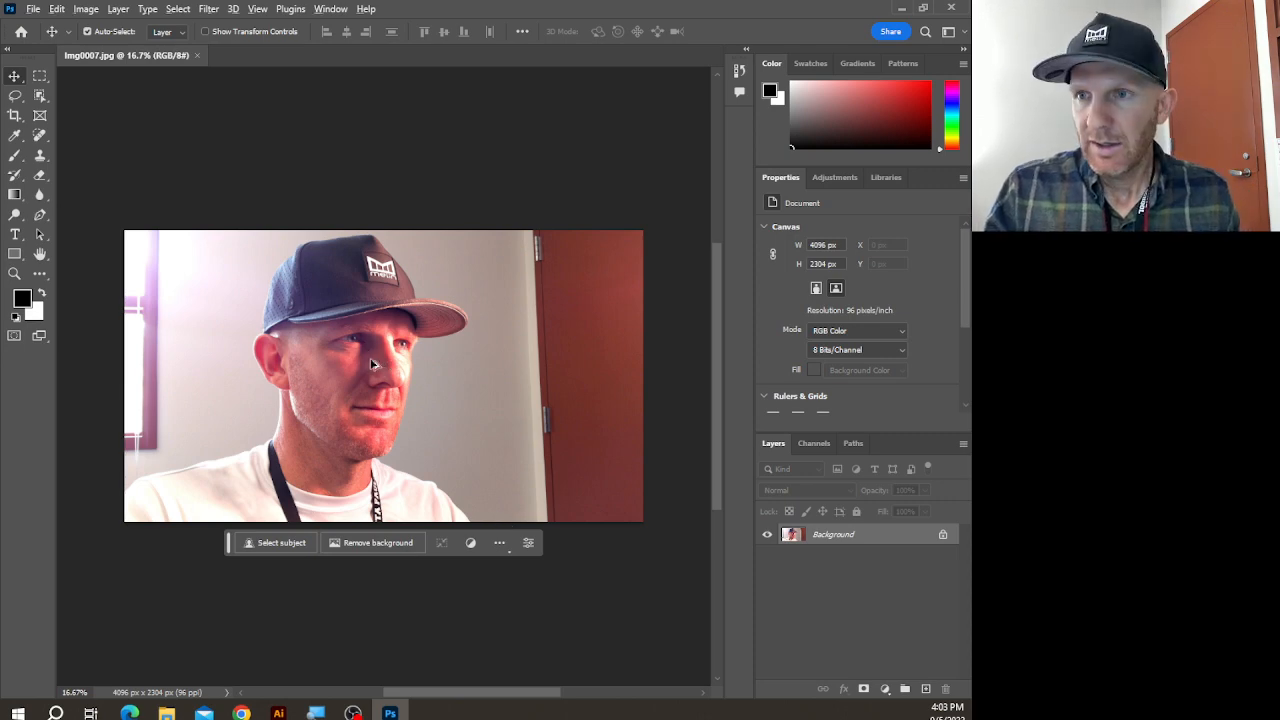
pyautogui.scroll(8, 372, 365)
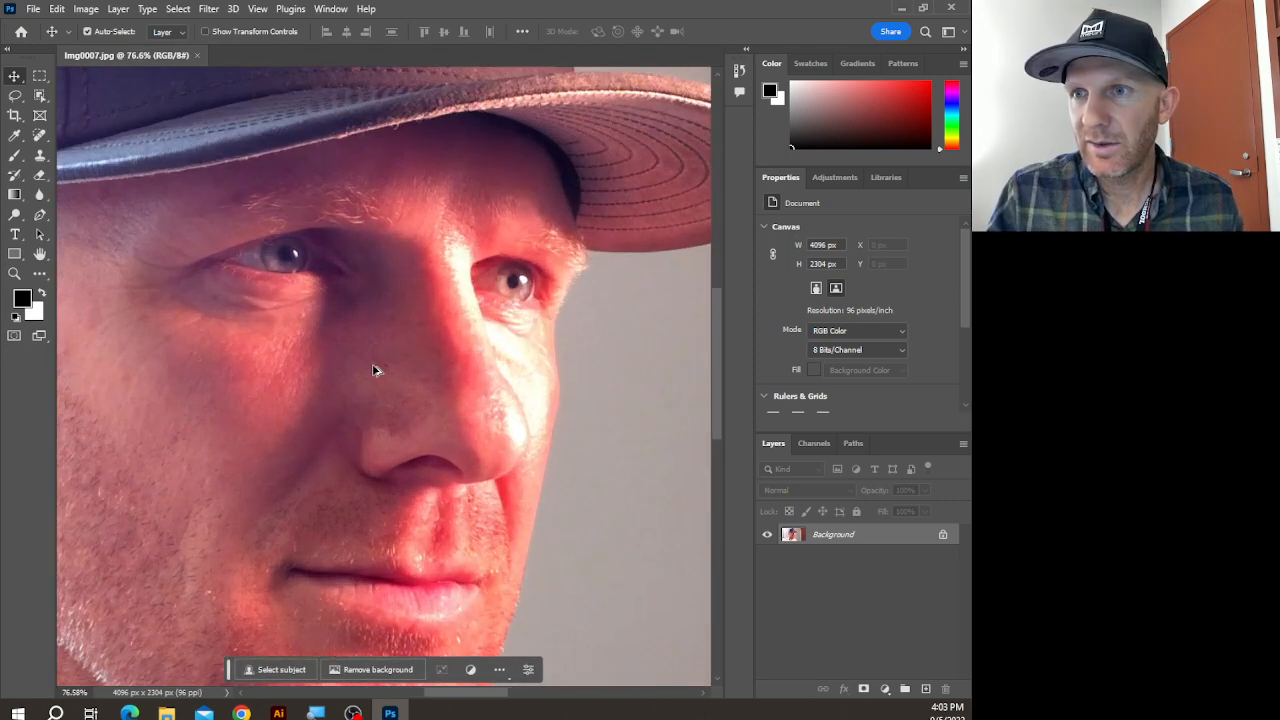
pyautogui.scroll(-8, 372, 370)
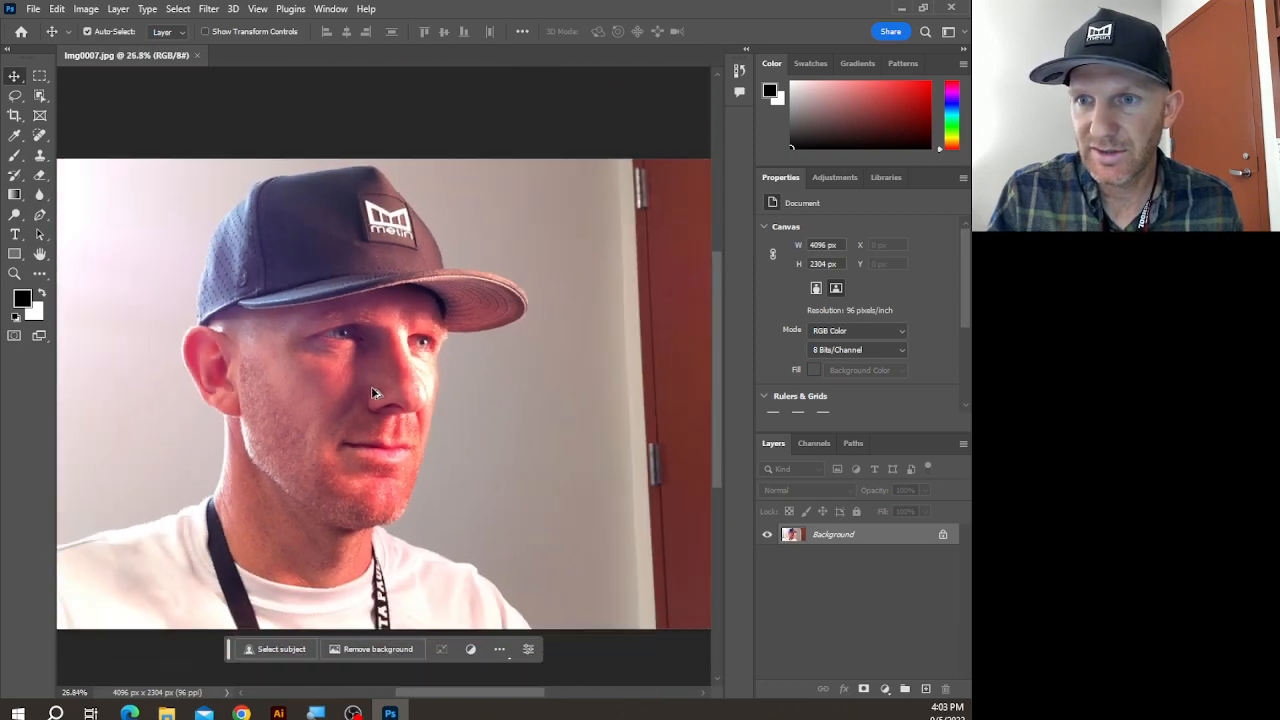
pyautogui.moveTo(211, 463); pyautogui.dragTo(337, 451)
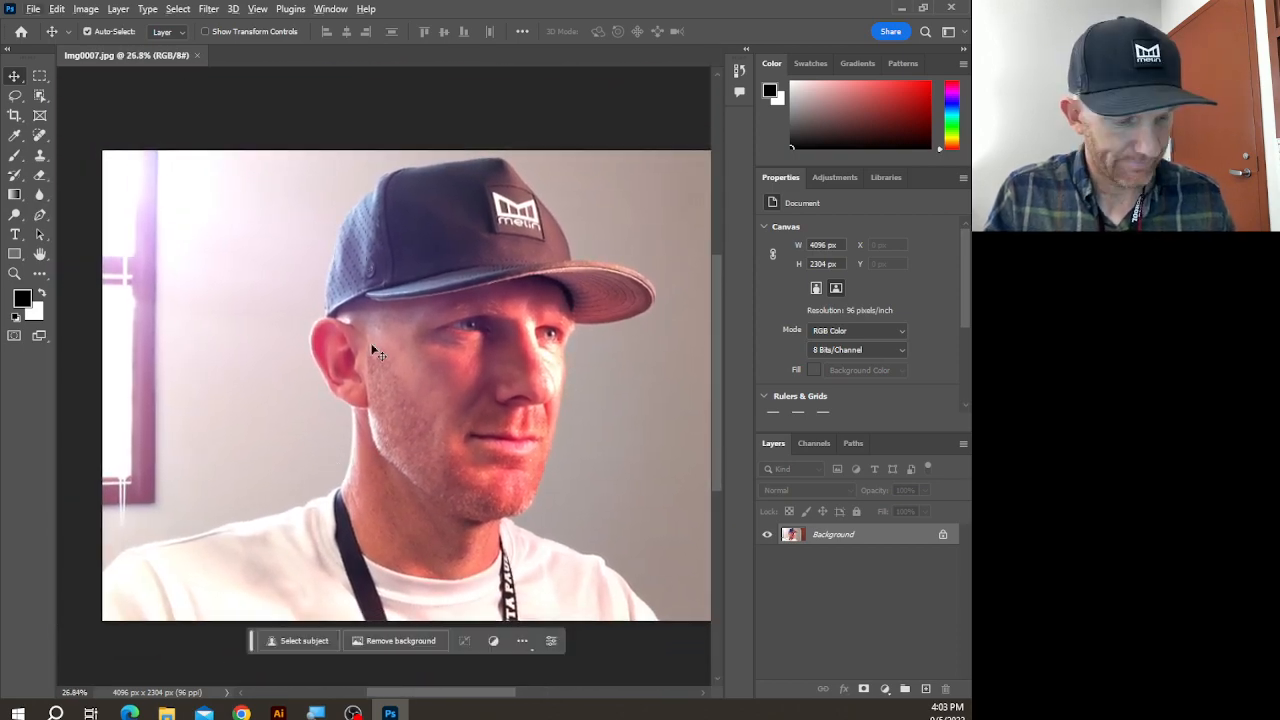
pyautogui.scroll(-1, 369, 349)
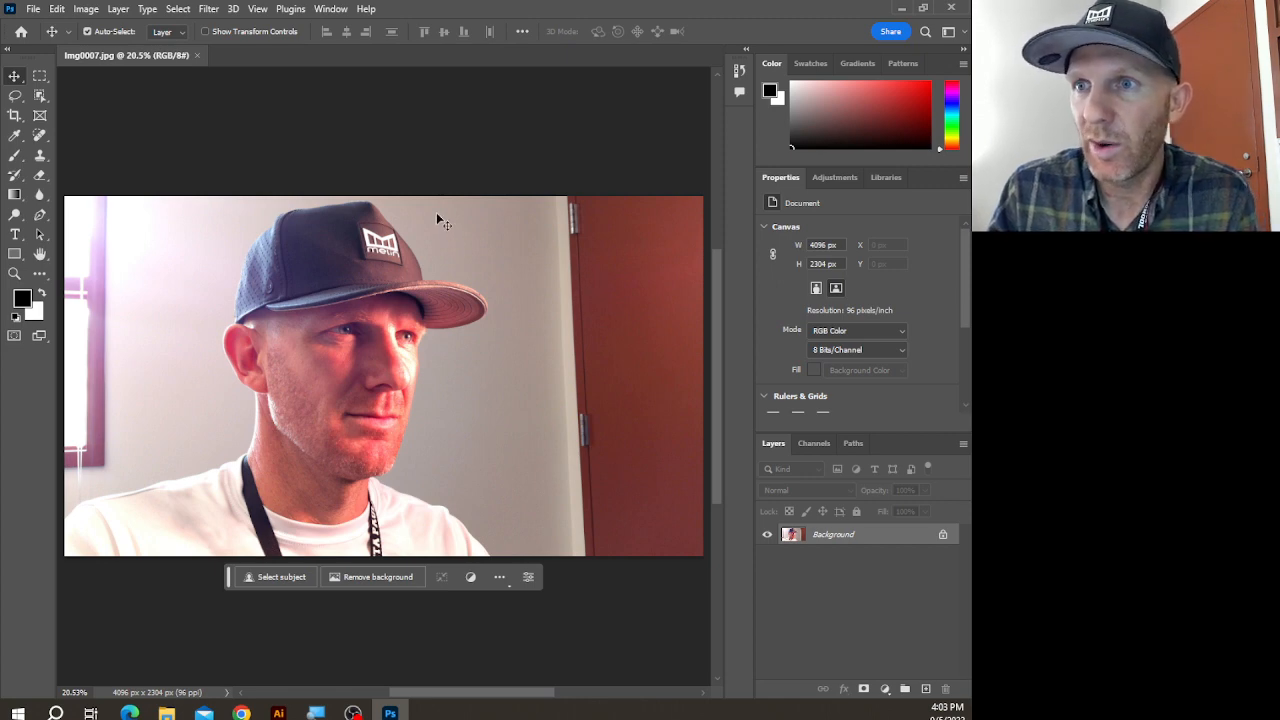
# - Crop the photo to a nearly square rectangle around the man's head and shoulders, about 2334 × 2304 px
pyautogui.click(39, 78)
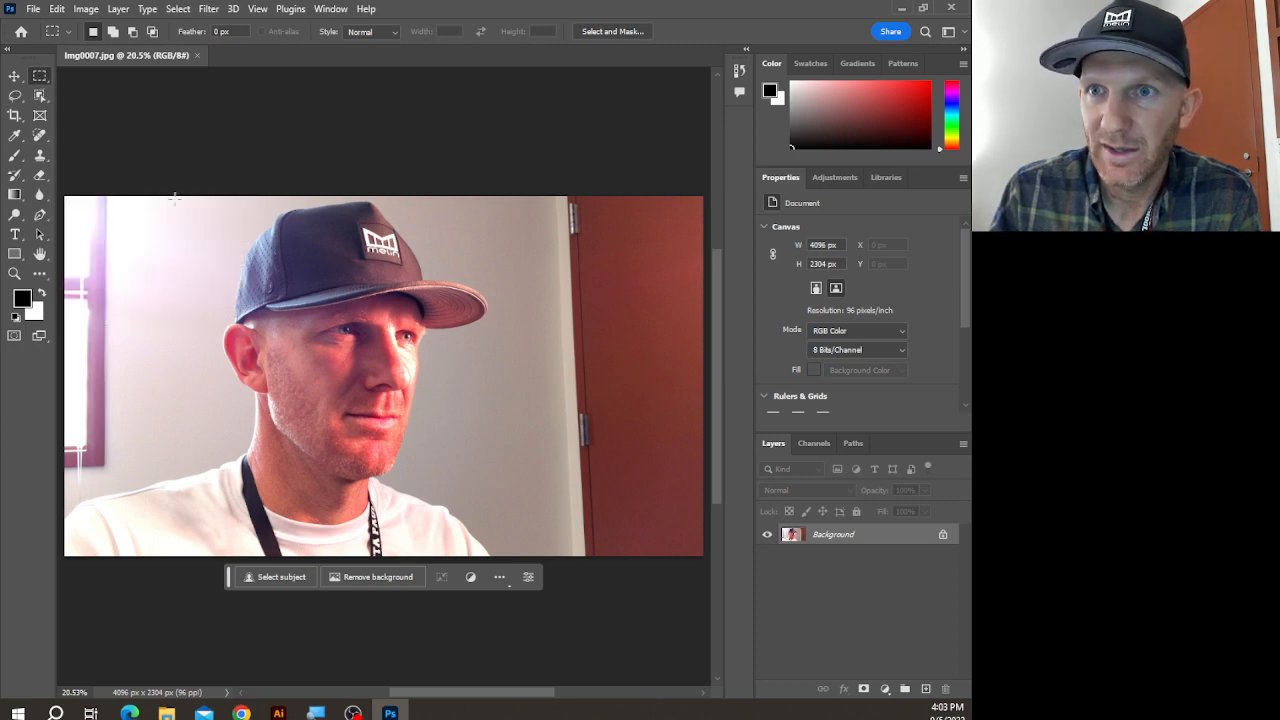
pyautogui.moveTo(153, 190); pyautogui.dragTo(516, 649)
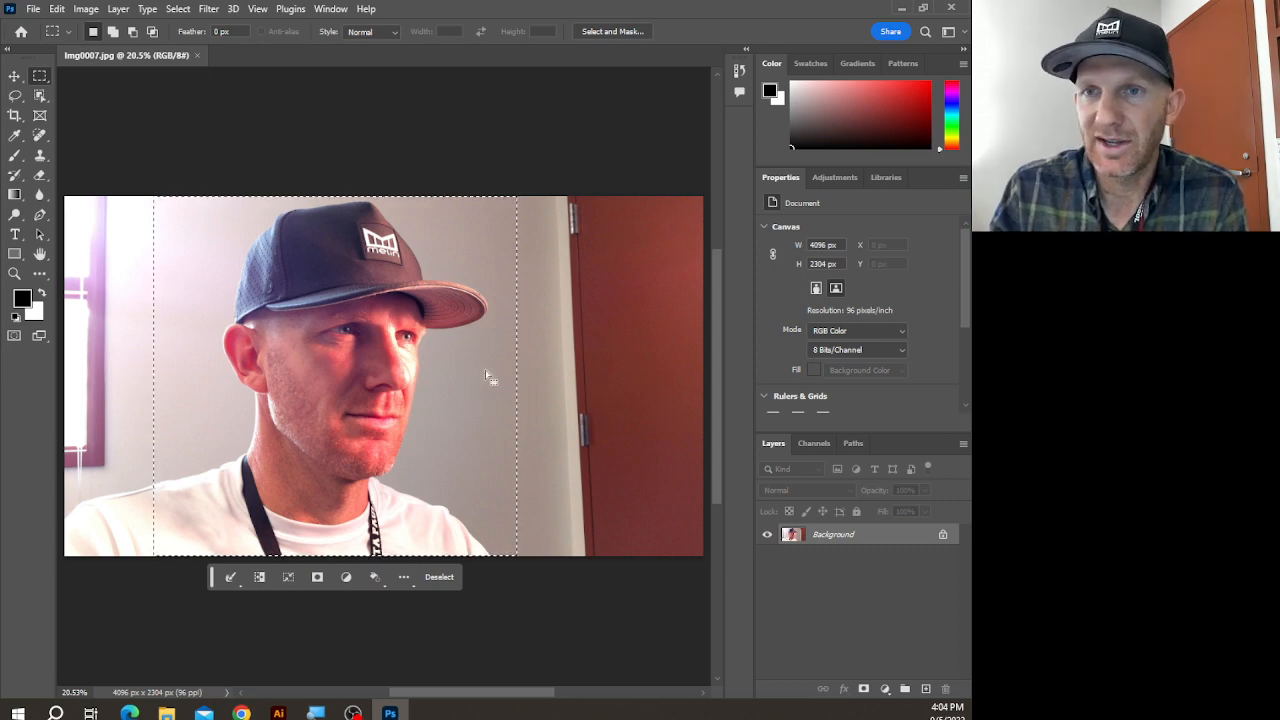
pyautogui.click(87, 10)
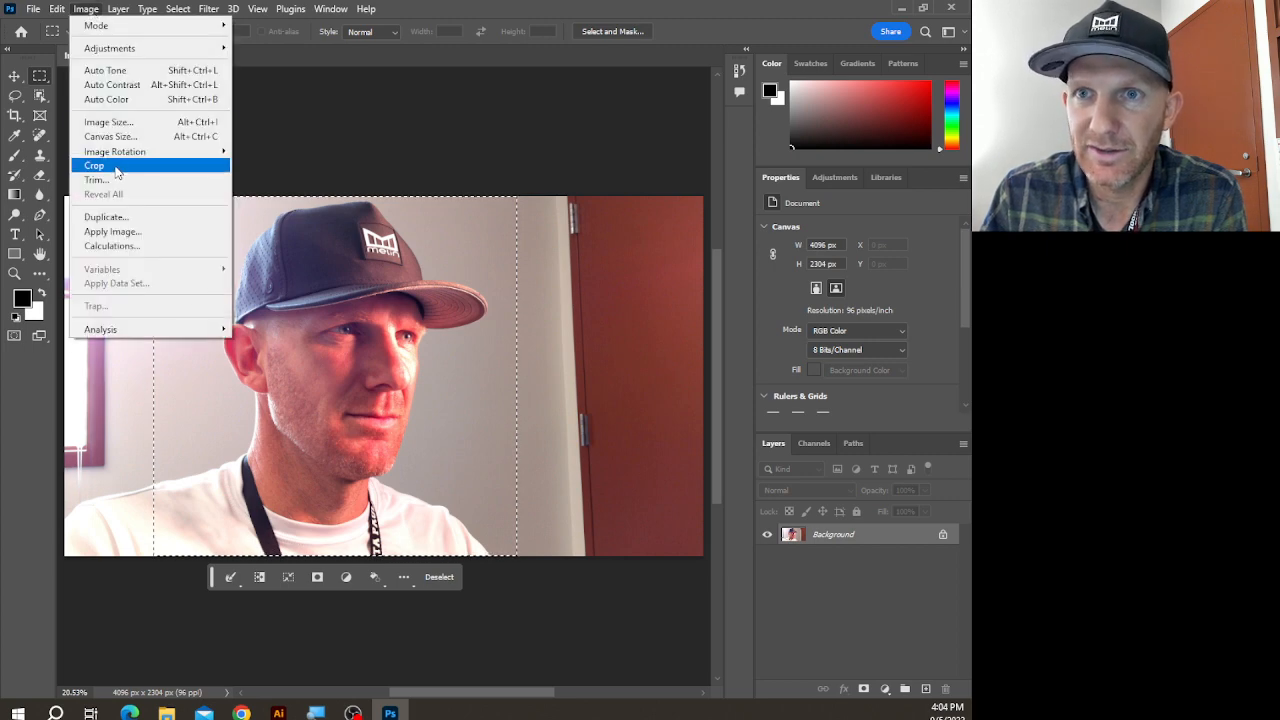
pyautogui.click(114, 166)
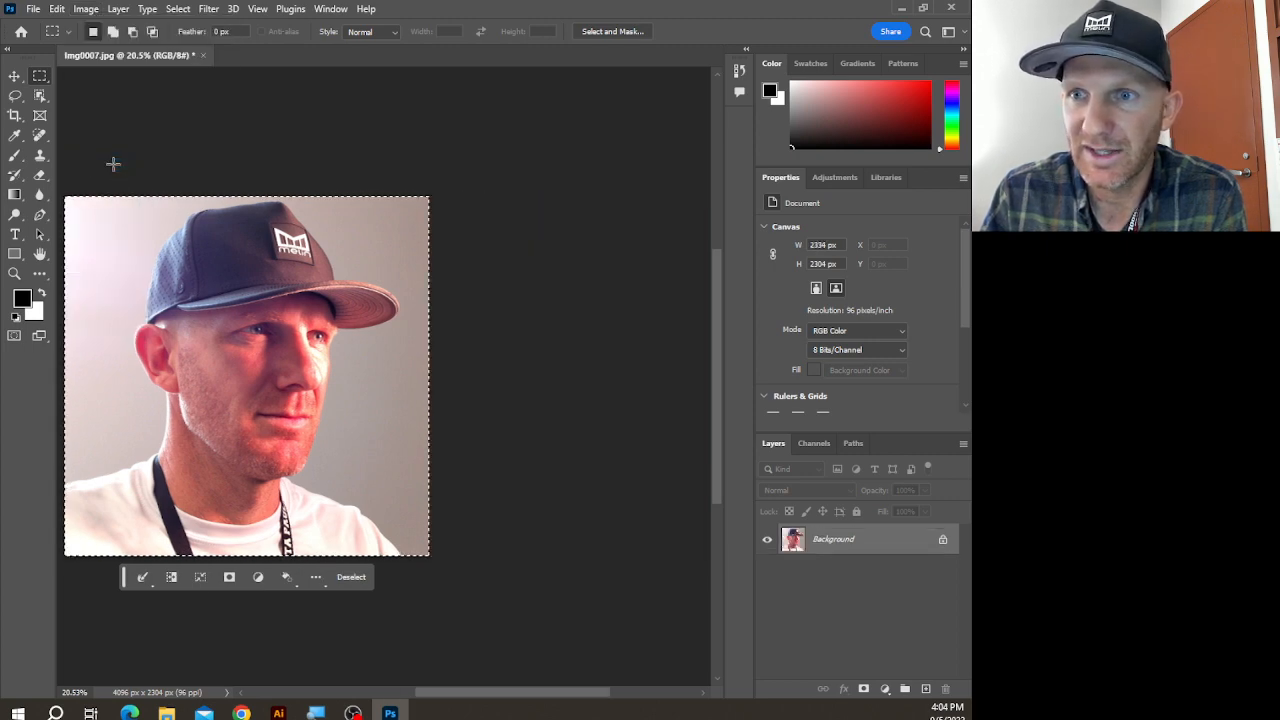
# - Copy a subject selection of the man onto a new layer and hide the Background layer
pyautogui.press('v')
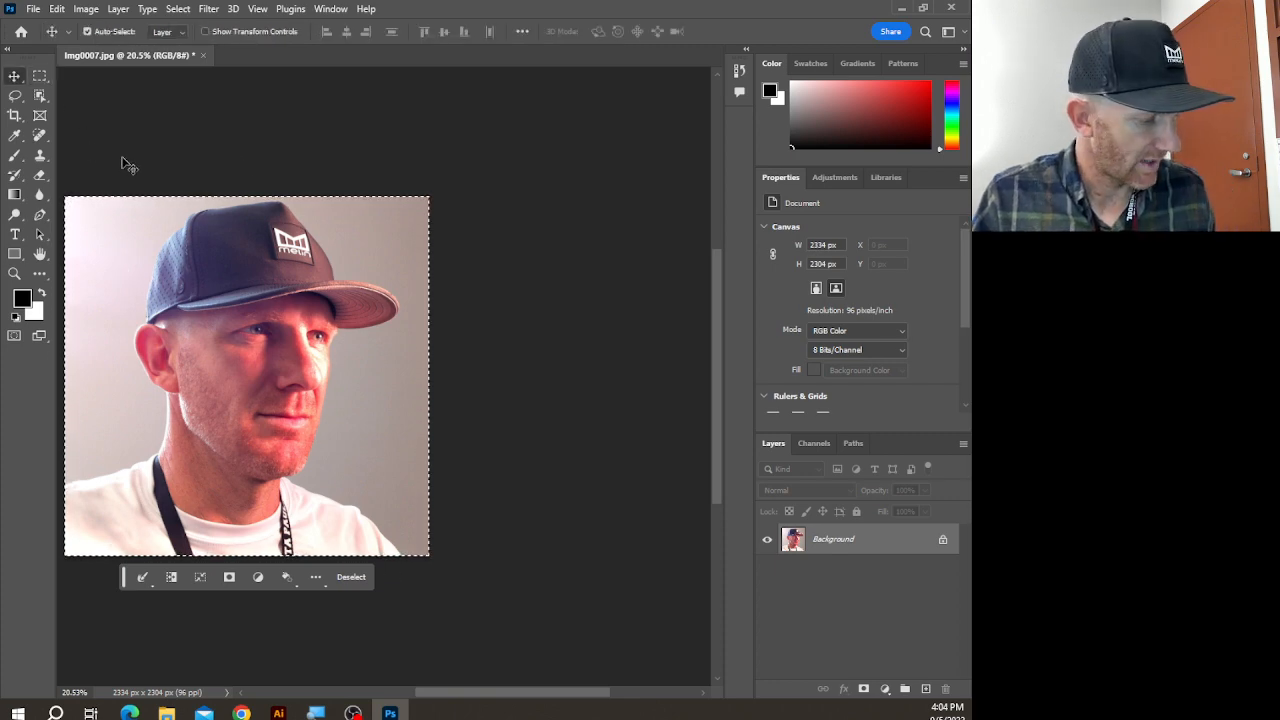
pyautogui.hotkey('ctrl', 'd')
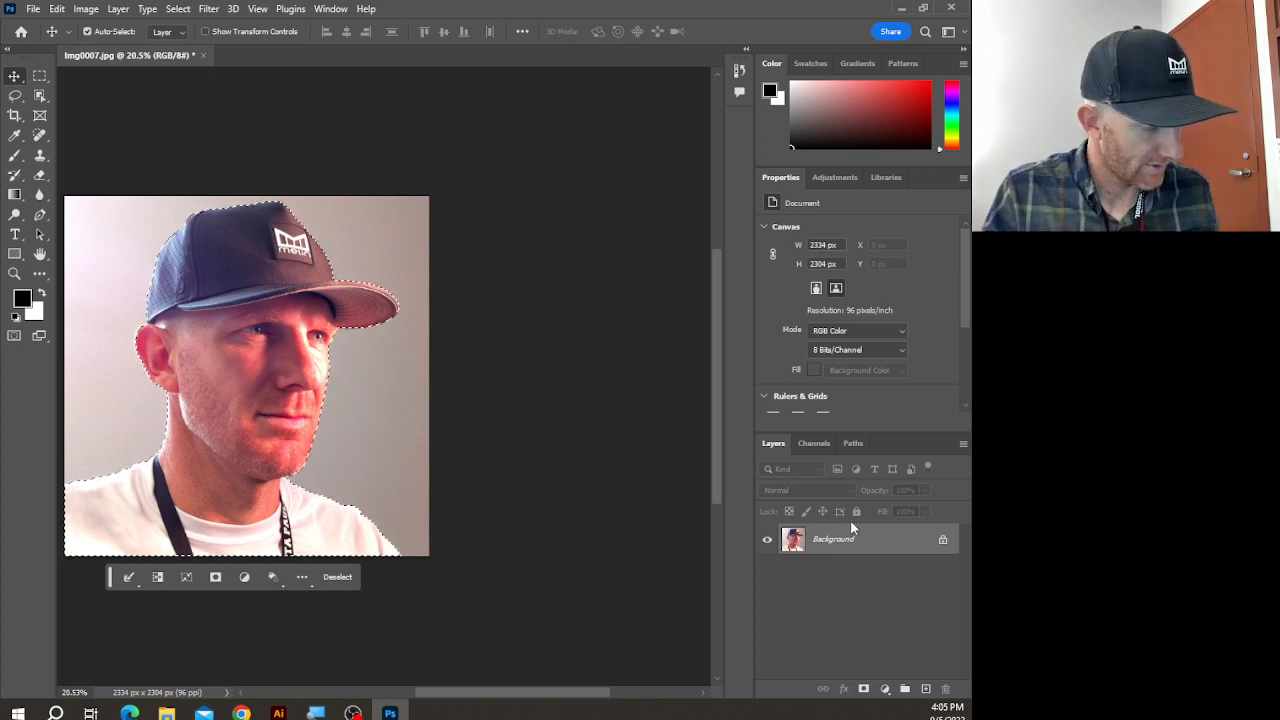
pyautogui.hotkey('ctrl', 'j')
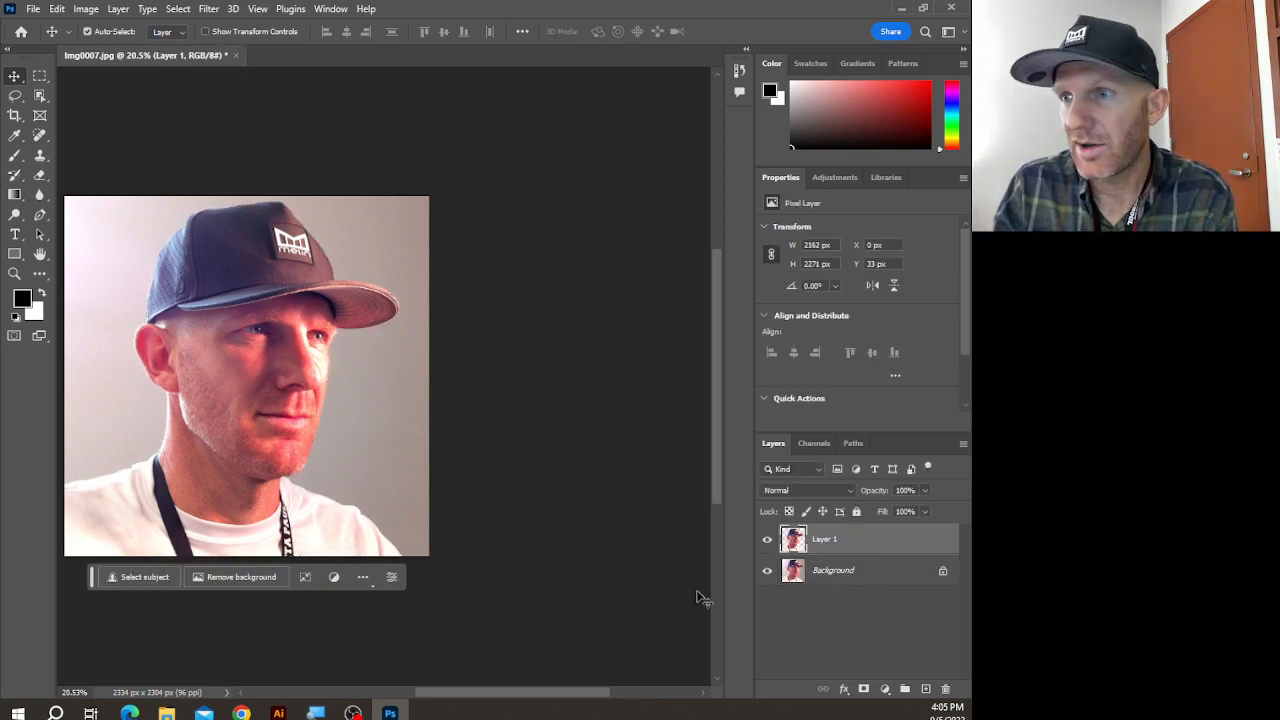
pyautogui.click(768, 571)
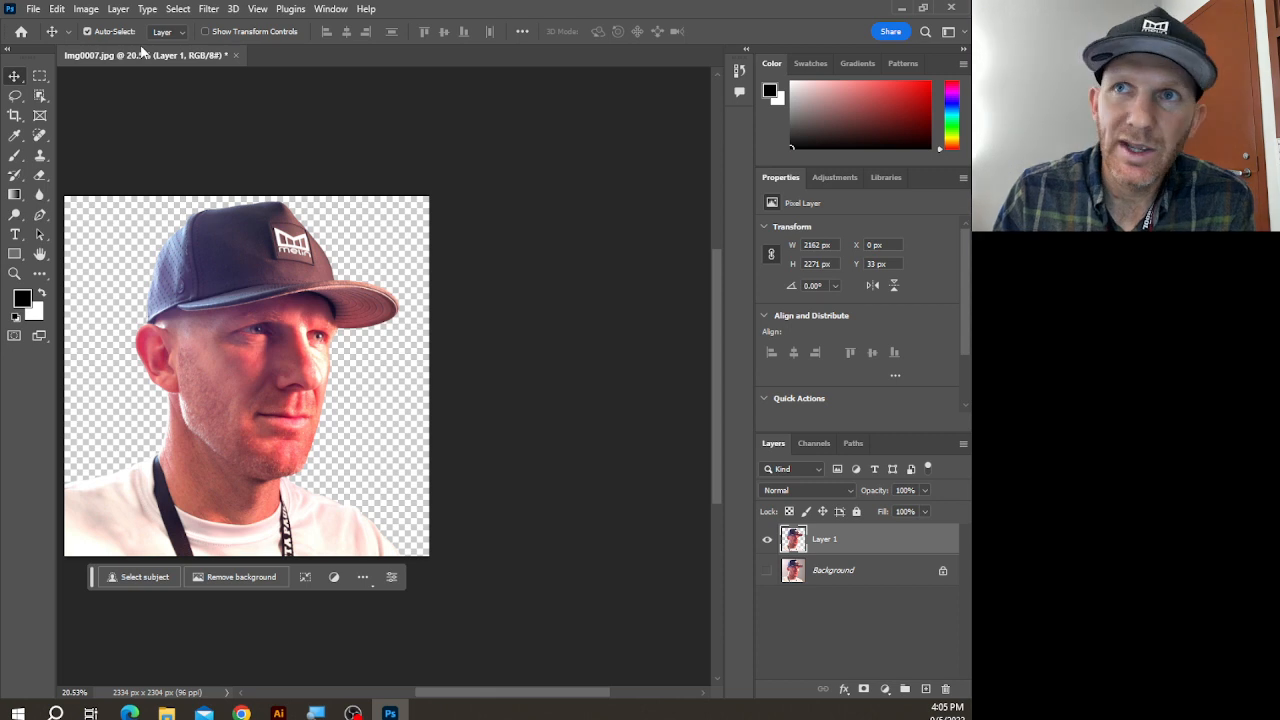
# - Try Desaturate on the man's cut-out layer and undo it
pyautogui.click(88, 9)
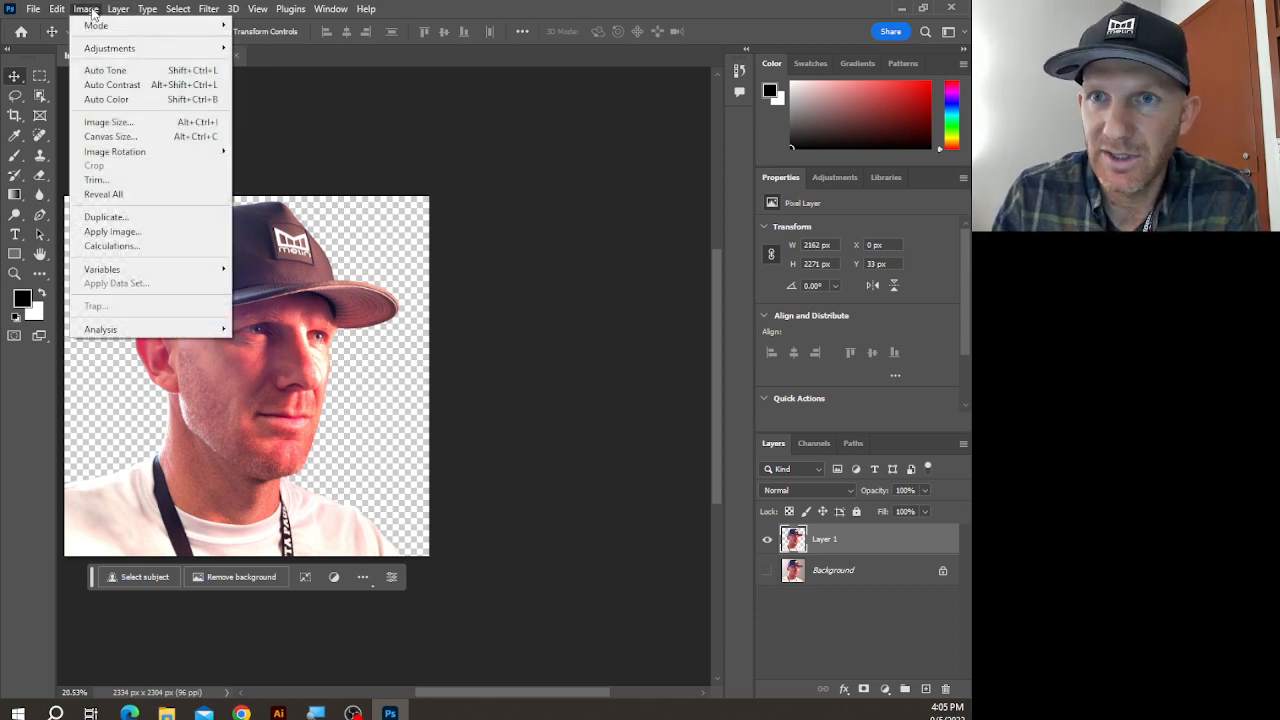
pyautogui.moveTo(133, 52)
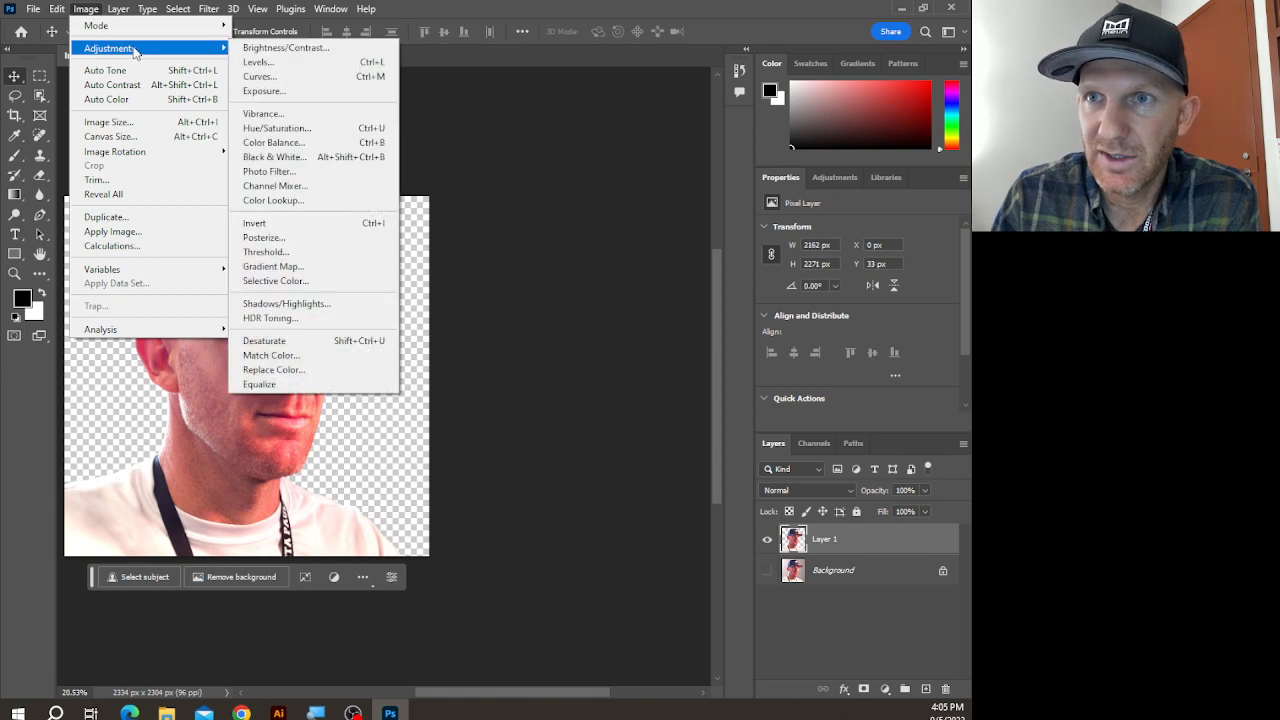
pyautogui.click(373, 341)
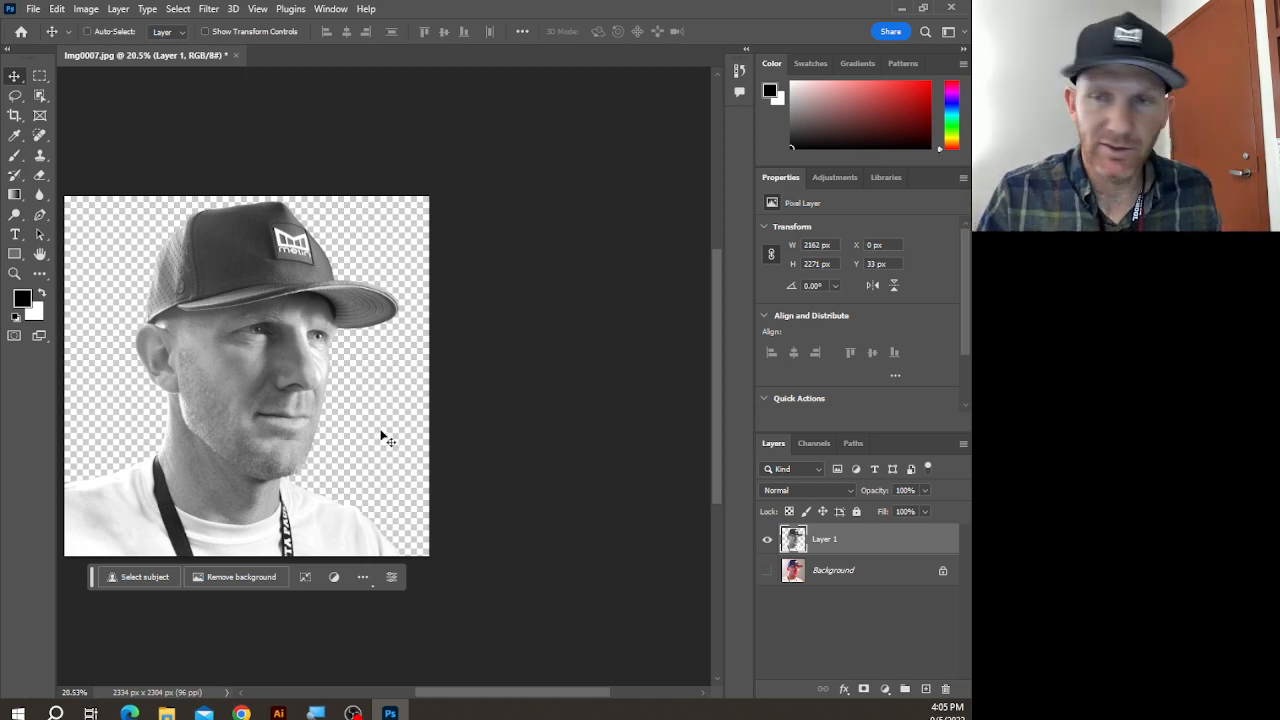
pyautogui.hotkey('ctrl', 'z')
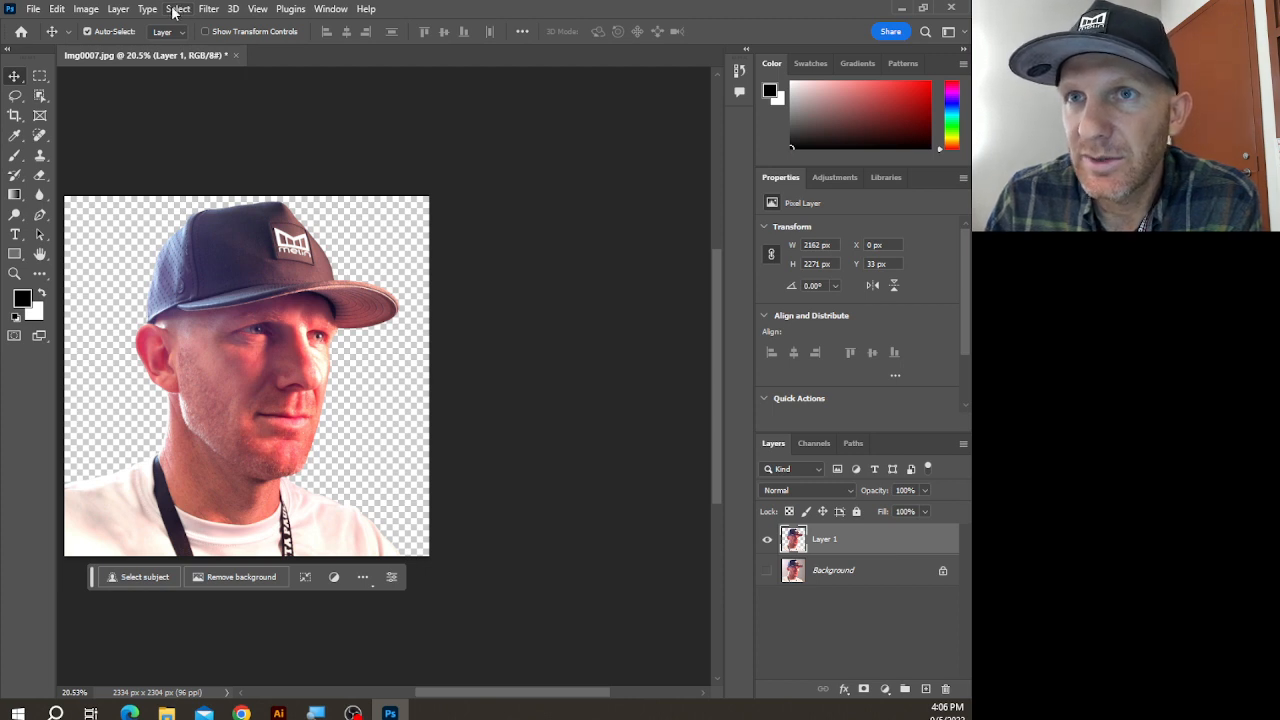
# - Apply a Levels adjustment to the man's cut-out layer with RGB input levels of 19, 0.88 and 245
pyautogui.click(88, 9)
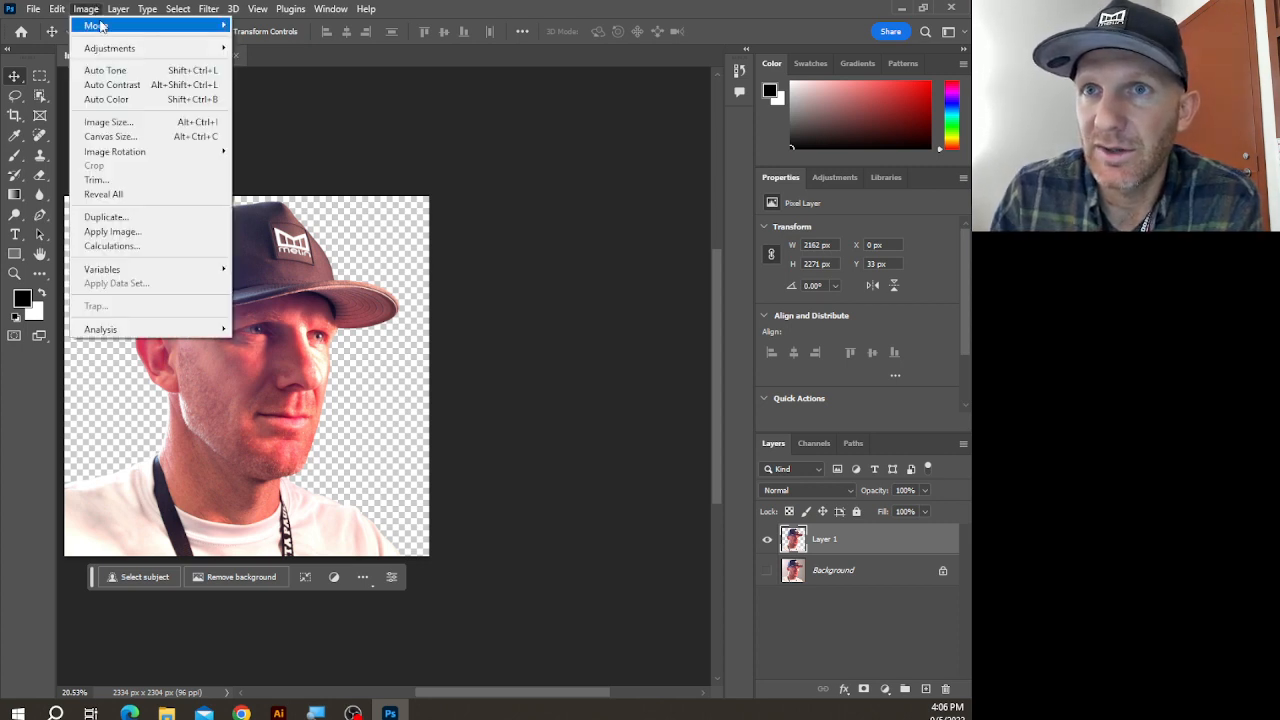
pyautogui.moveTo(117, 48)
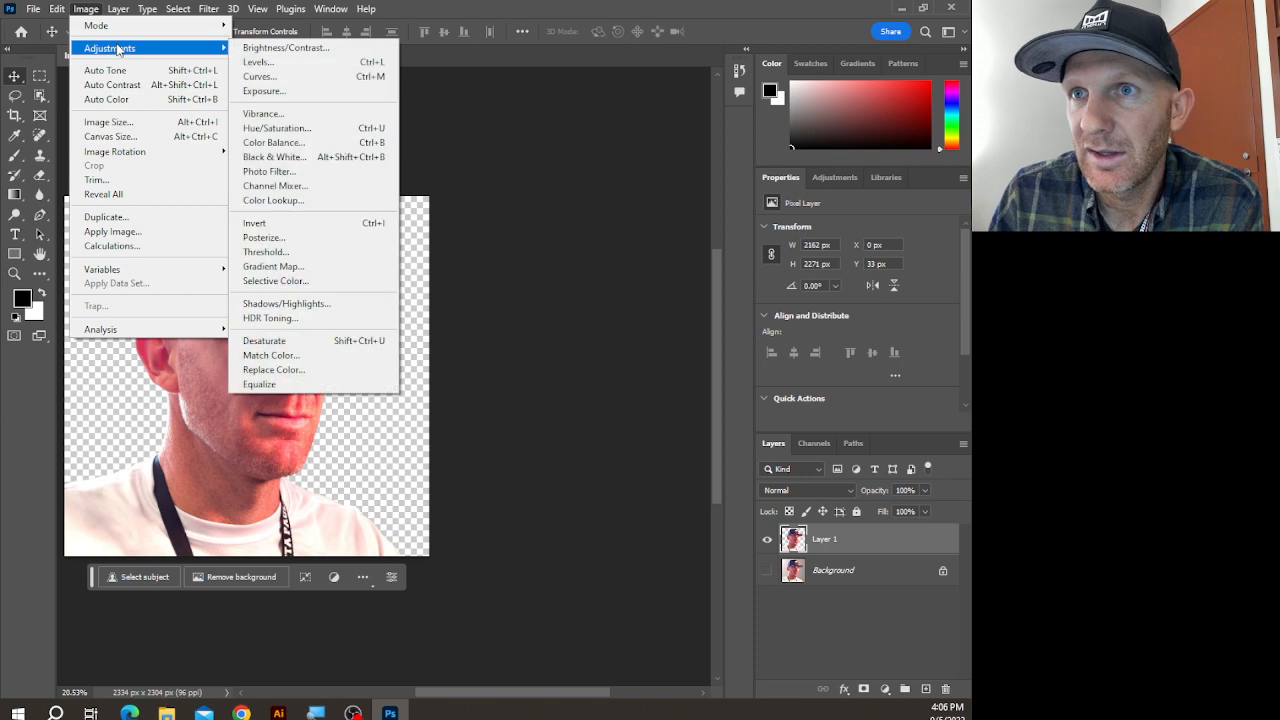
pyautogui.click(299, 64)
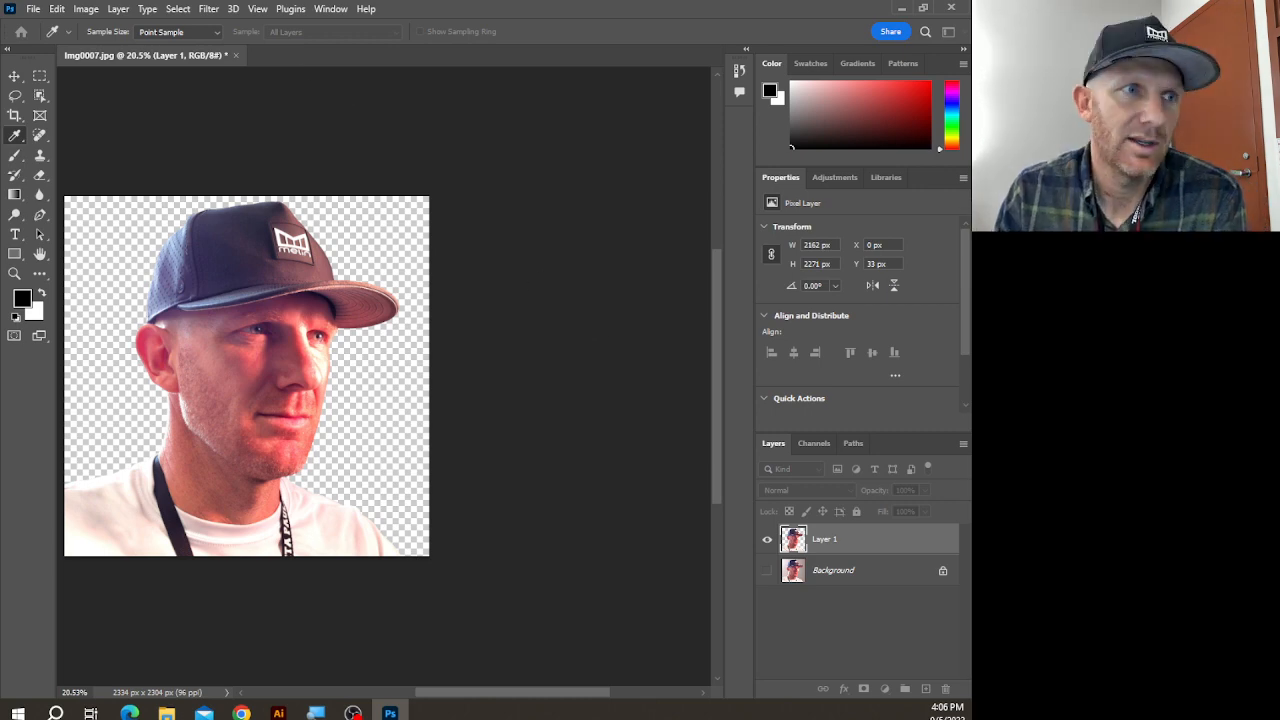
pyautogui.moveTo(0, 240); pyautogui.dragTo(558, 195)
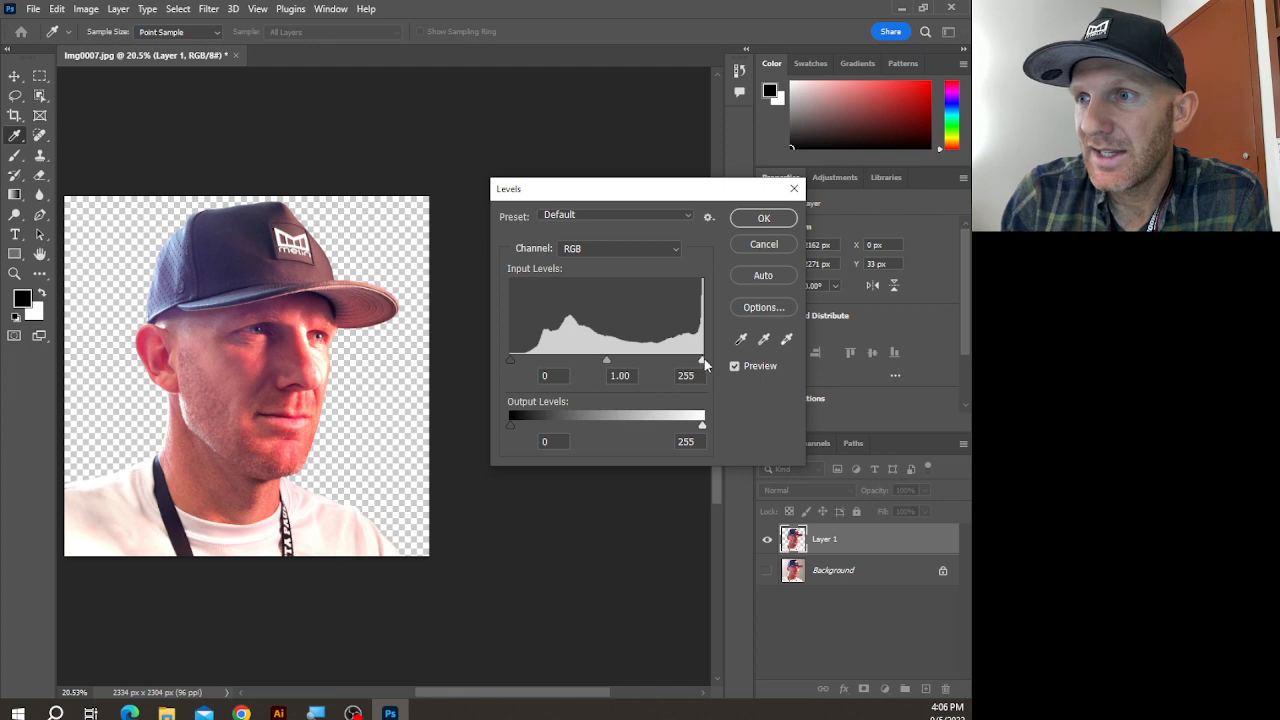
pyautogui.moveTo(704, 367)
pyautogui.mouseDown()
pyautogui.moveTo(649, 355)
pyautogui.moveTo(715, 347)
pyautogui.mouseUp()
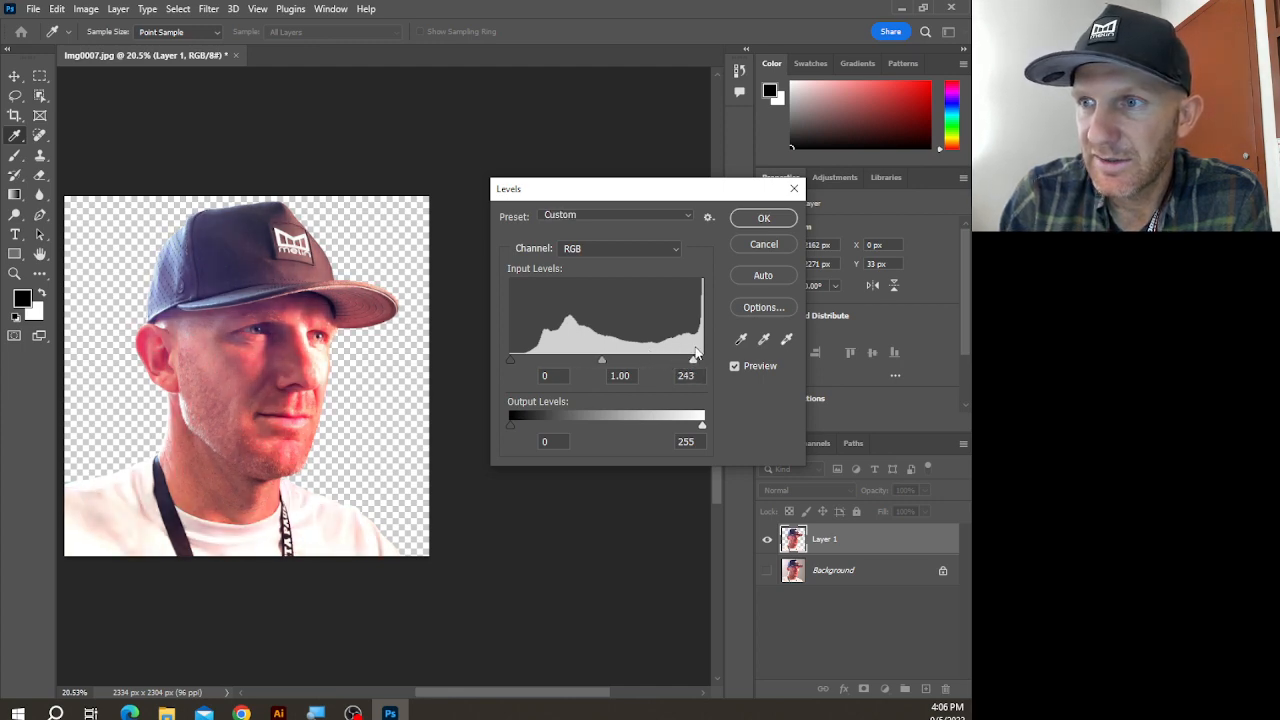
pyautogui.moveTo(607, 358); pyautogui.dragTo(610, 358)
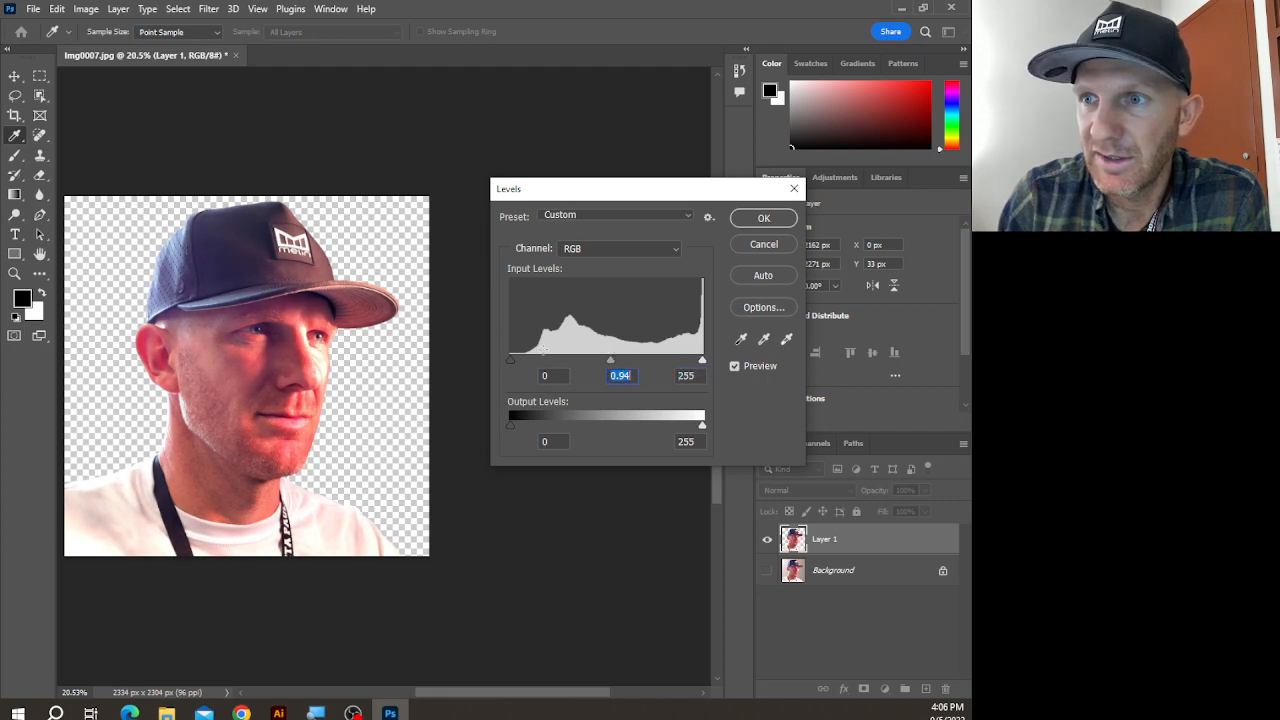
pyautogui.moveTo(511, 363)
pyautogui.mouseDown()
pyautogui.moveTo(546, 363)
pyautogui.moveTo(515, 364)
pyautogui.mouseUp()
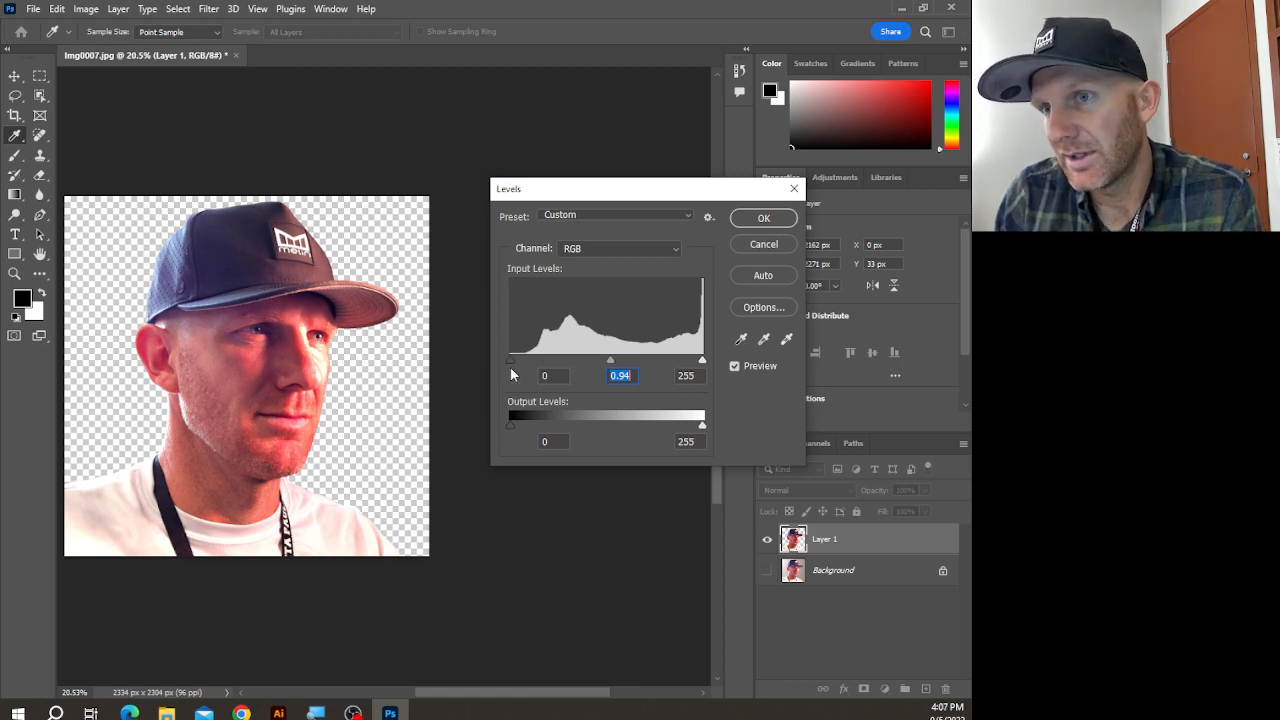
pyautogui.moveTo(515, 365); pyautogui.dragTo(516, 365)
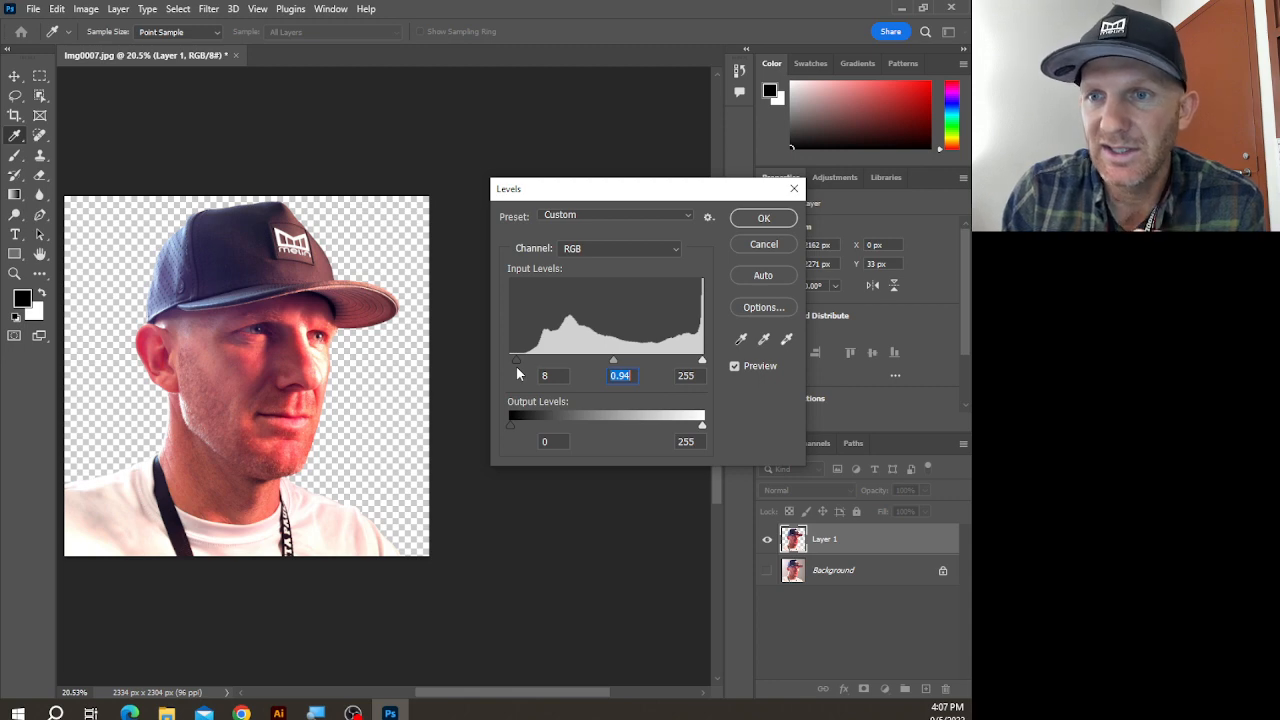
pyautogui.moveTo(518, 367); pyautogui.dragTo(522, 373)
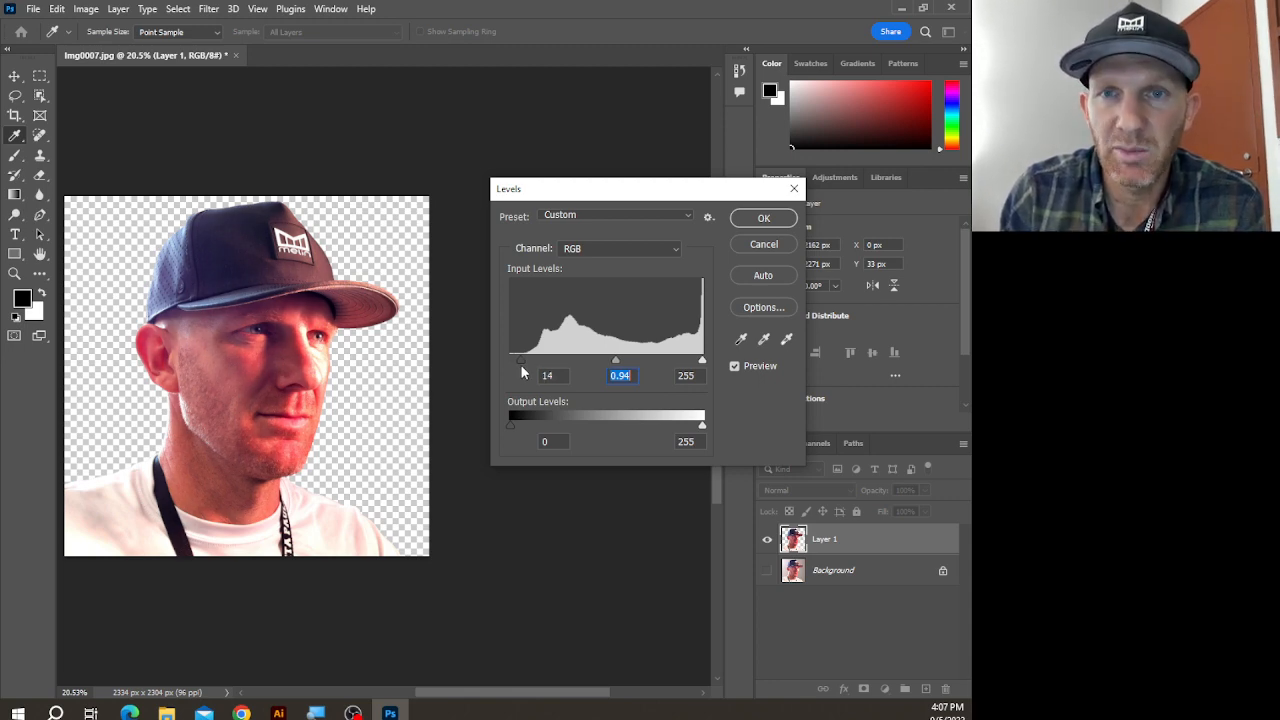
pyautogui.moveTo(522, 372); pyautogui.dragTo(526, 366)
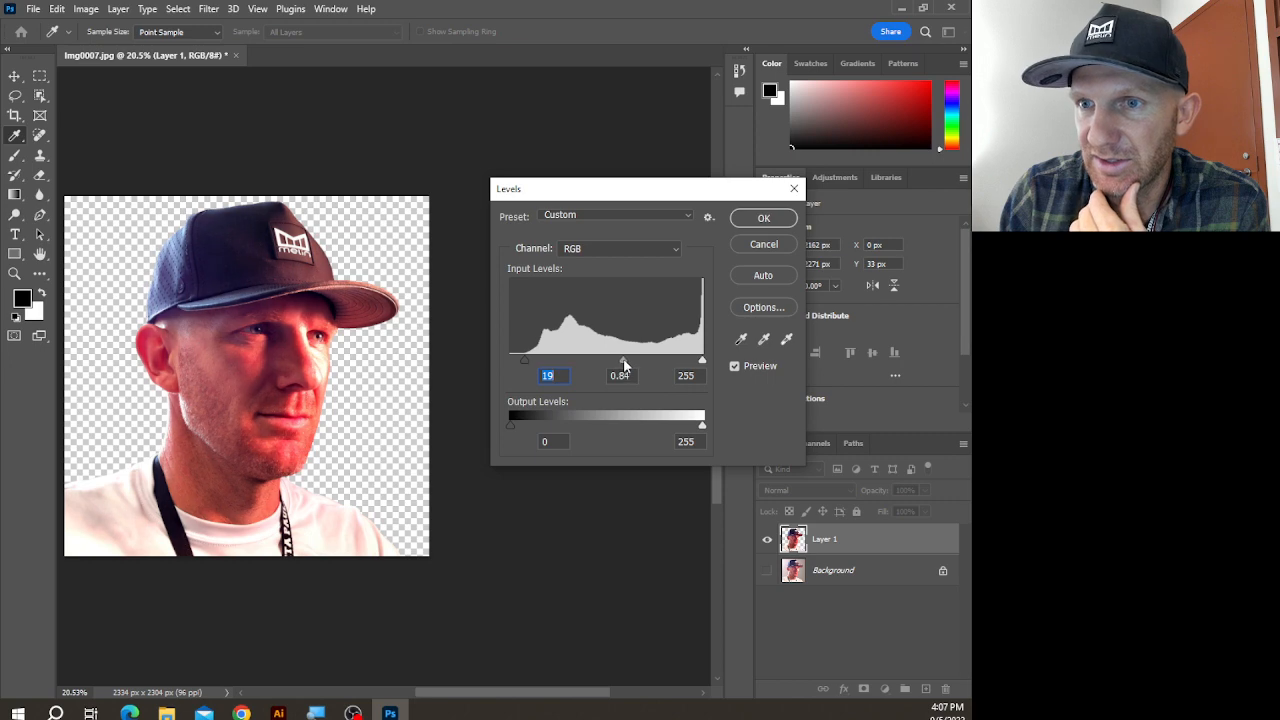
pyautogui.moveTo(618, 366); pyautogui.dragTo(622, 366)
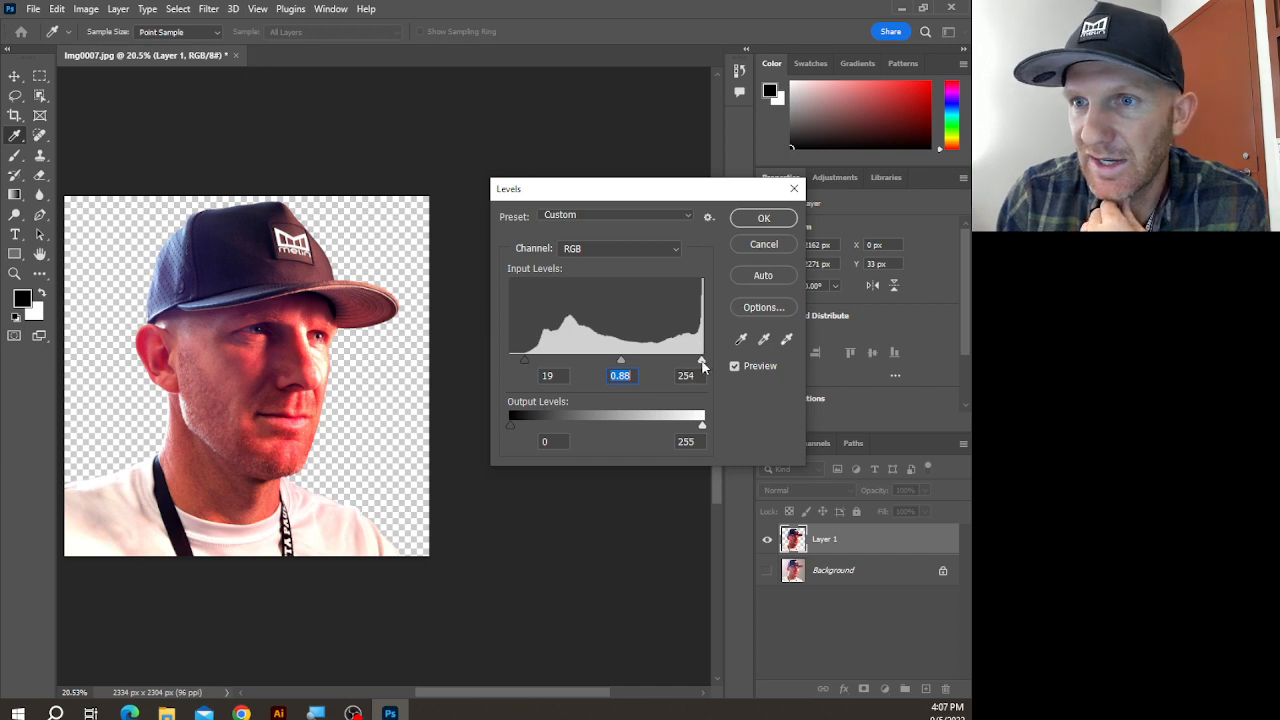
pyautogui.moveTo(703, 362); pyautogui.dragTo(696, 358)
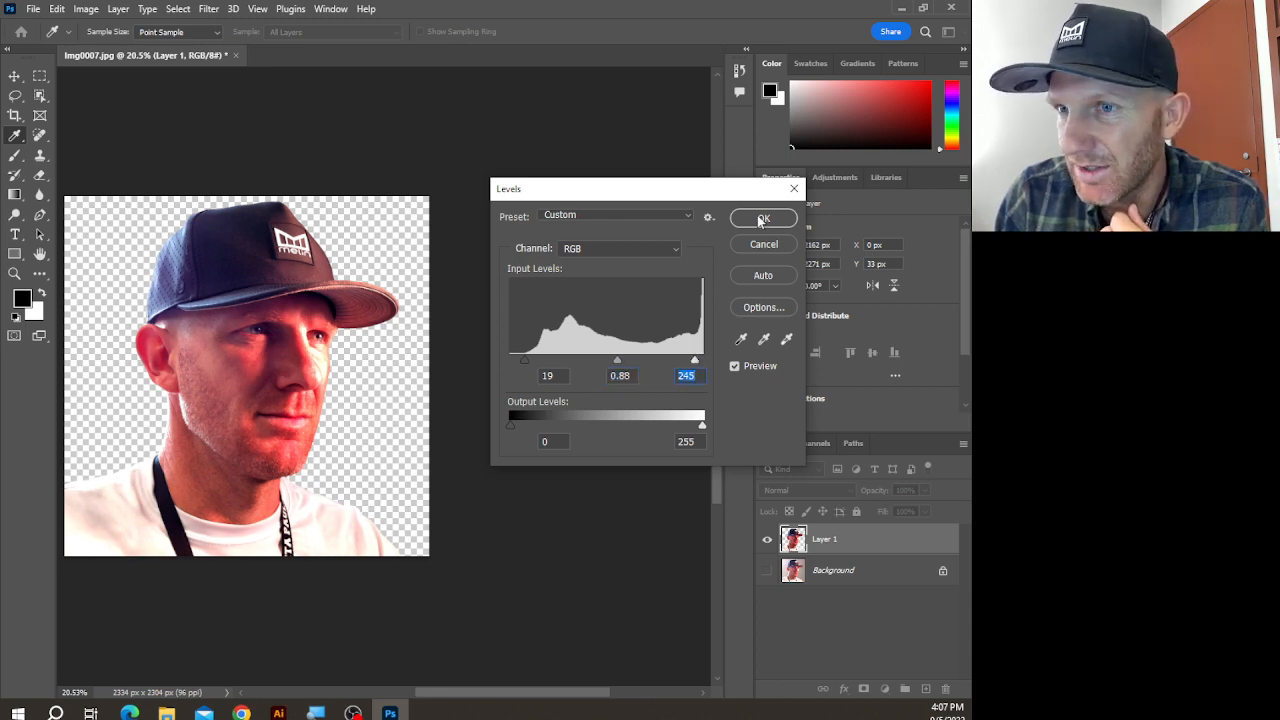
pyautogui.click(748, 223)
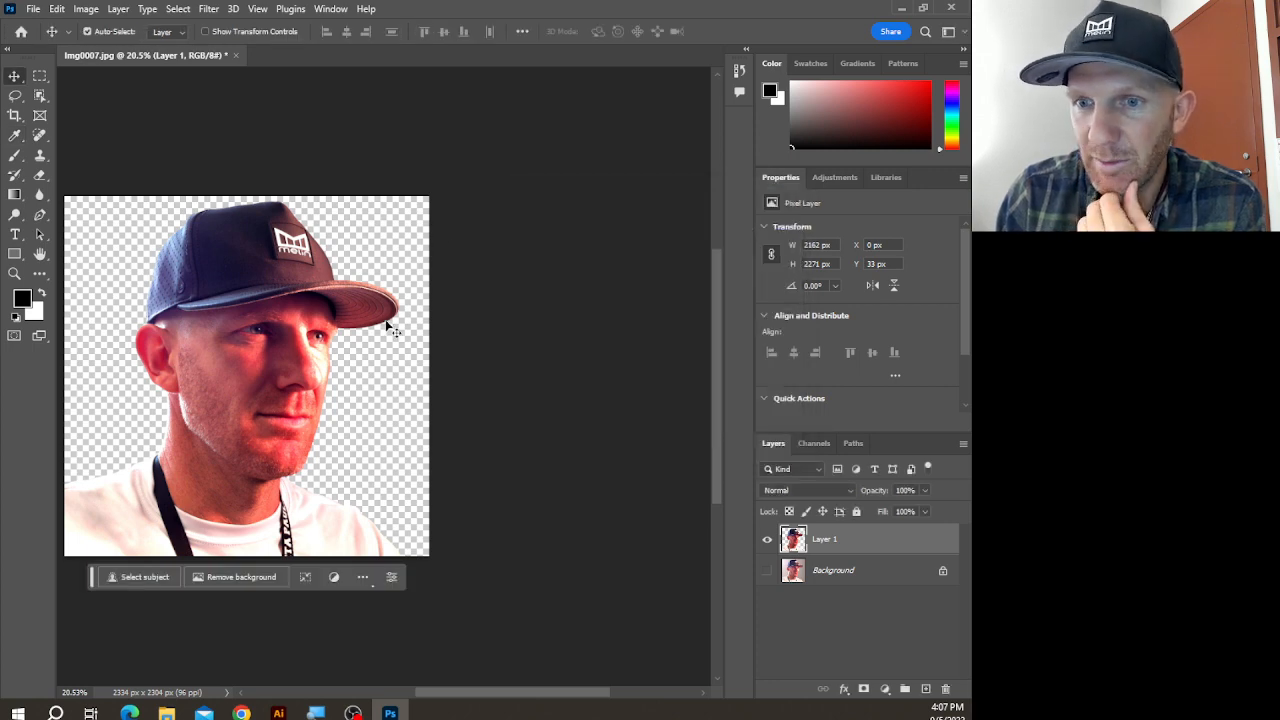
# - Open the Oil Paint filter for the man's cut-out layer and zoom its preview out to 25%
pyautogui.click(91, 11)
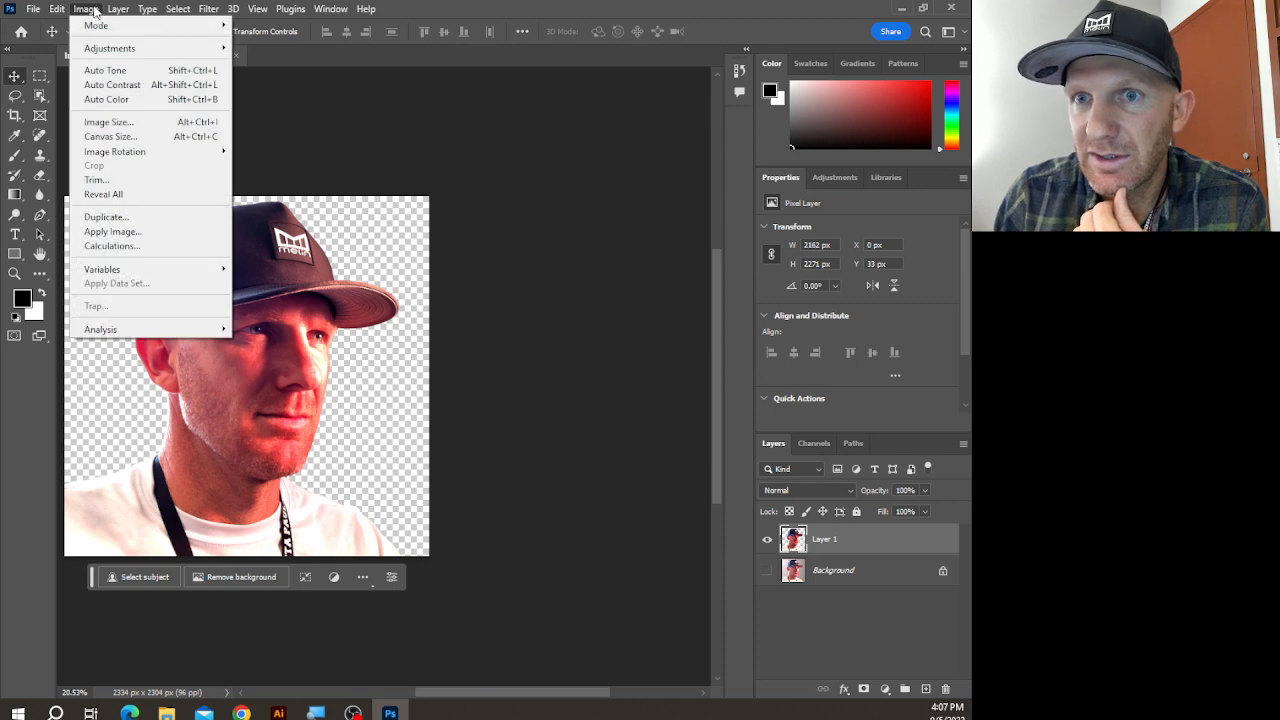
pyautogui.moveTo(216, 10)
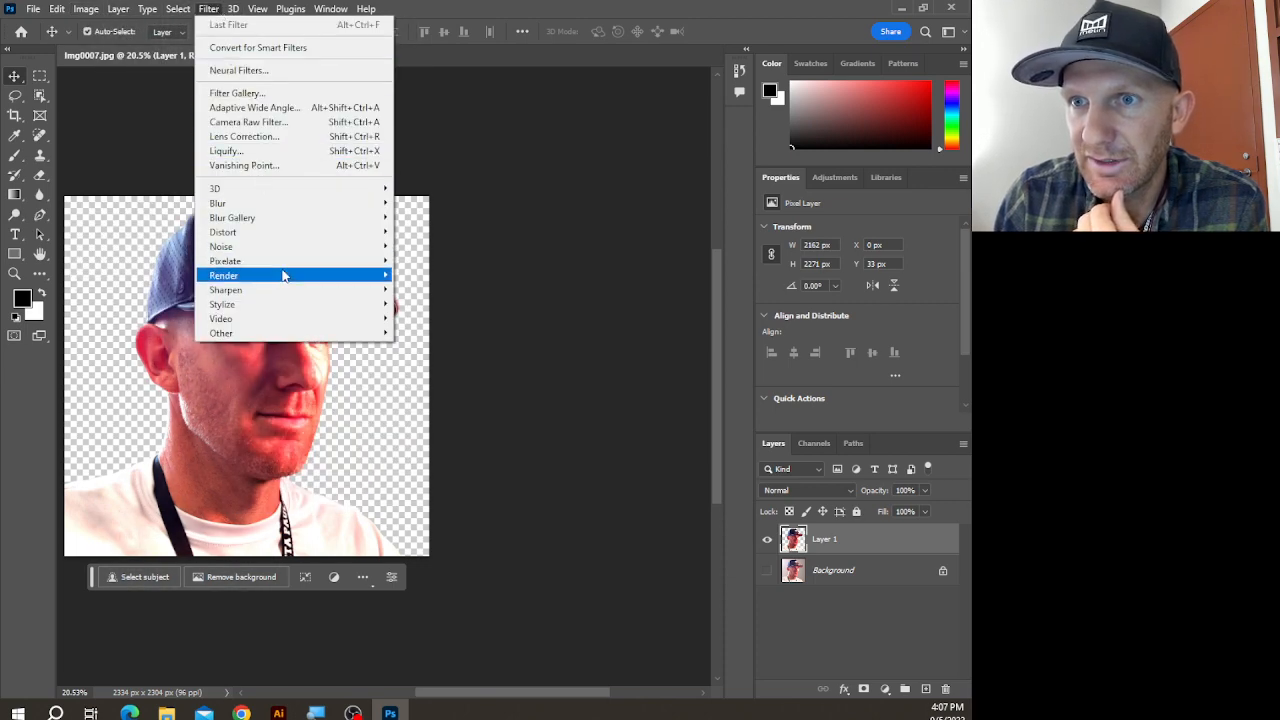
pyautogui.moveTo(283, 275)
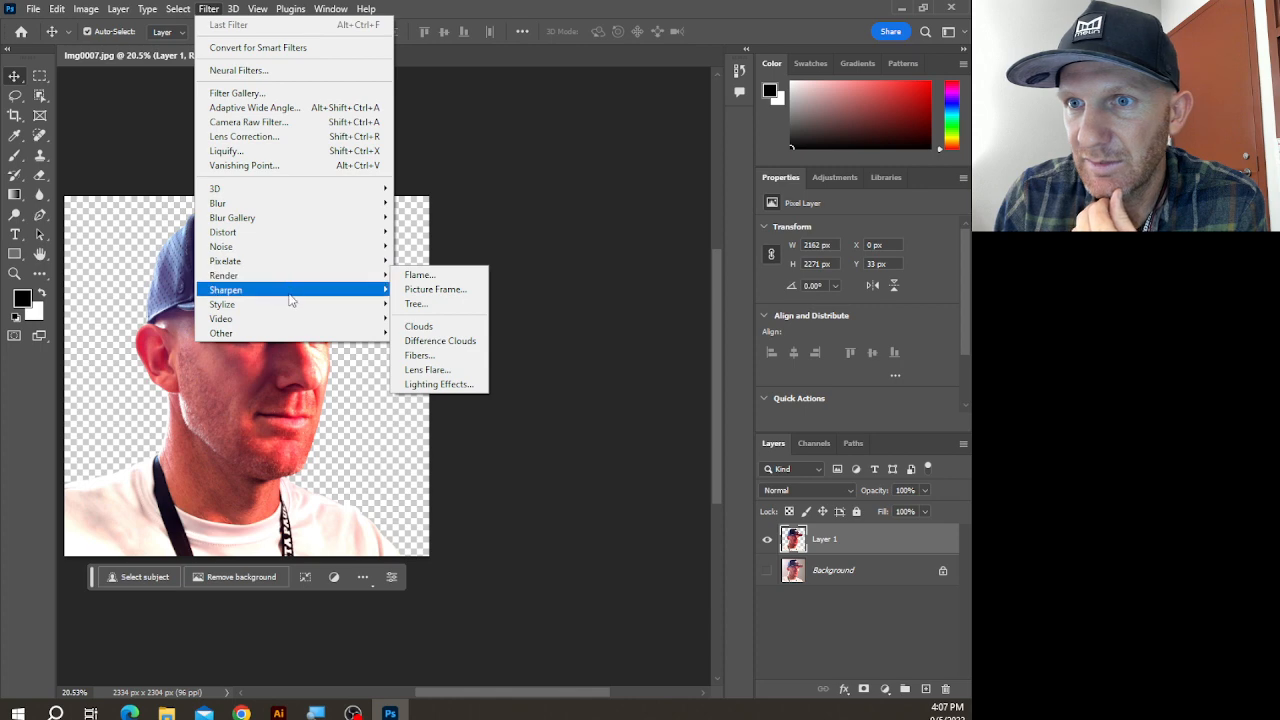
pyautogui.moveTo(311, 306)
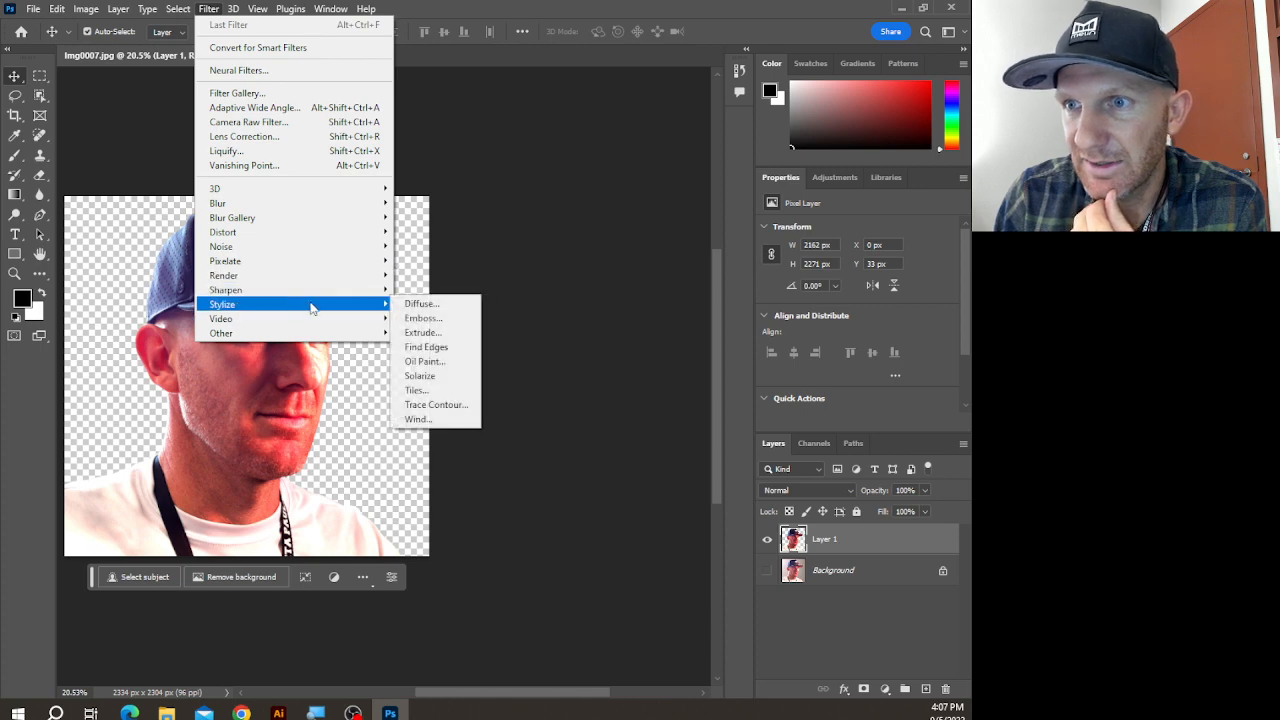
pyautogui.click(437, 361)
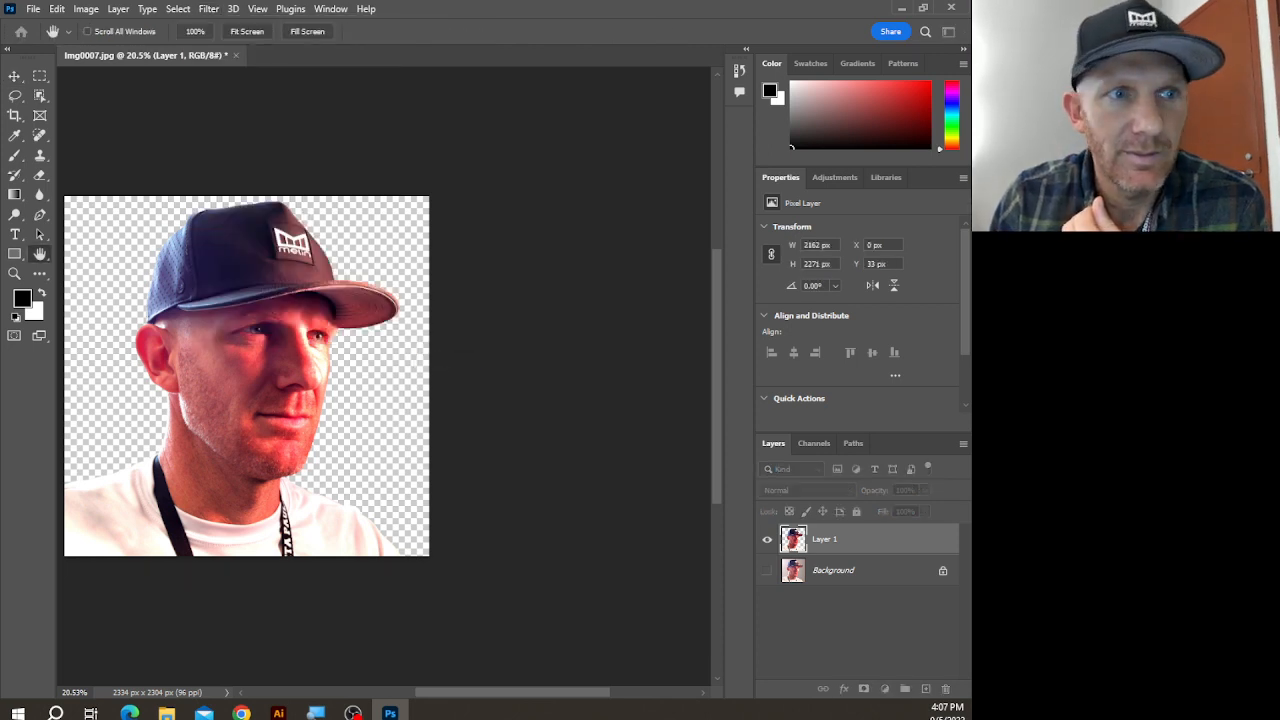
pyautogui.moveTo(606, 224); pyautogui.dragTo(557, 108)
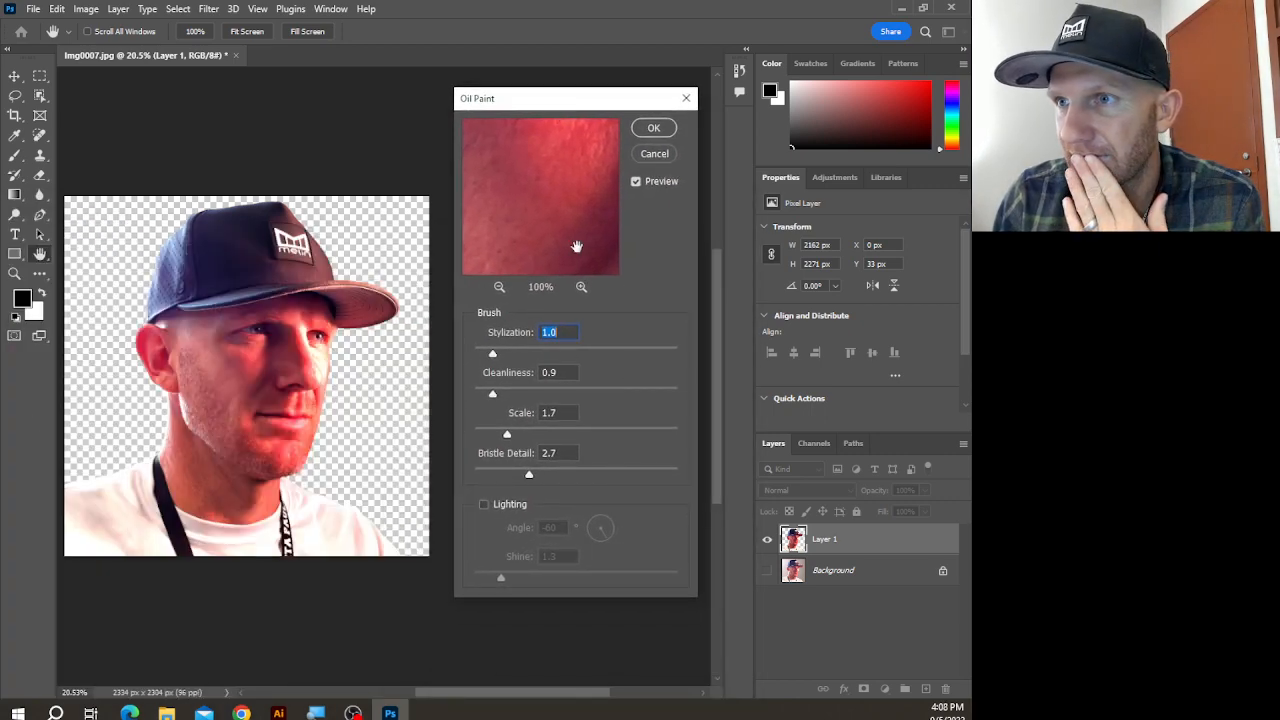
pyautogui.click(498, 287)
pyautogui.click(498, 287)
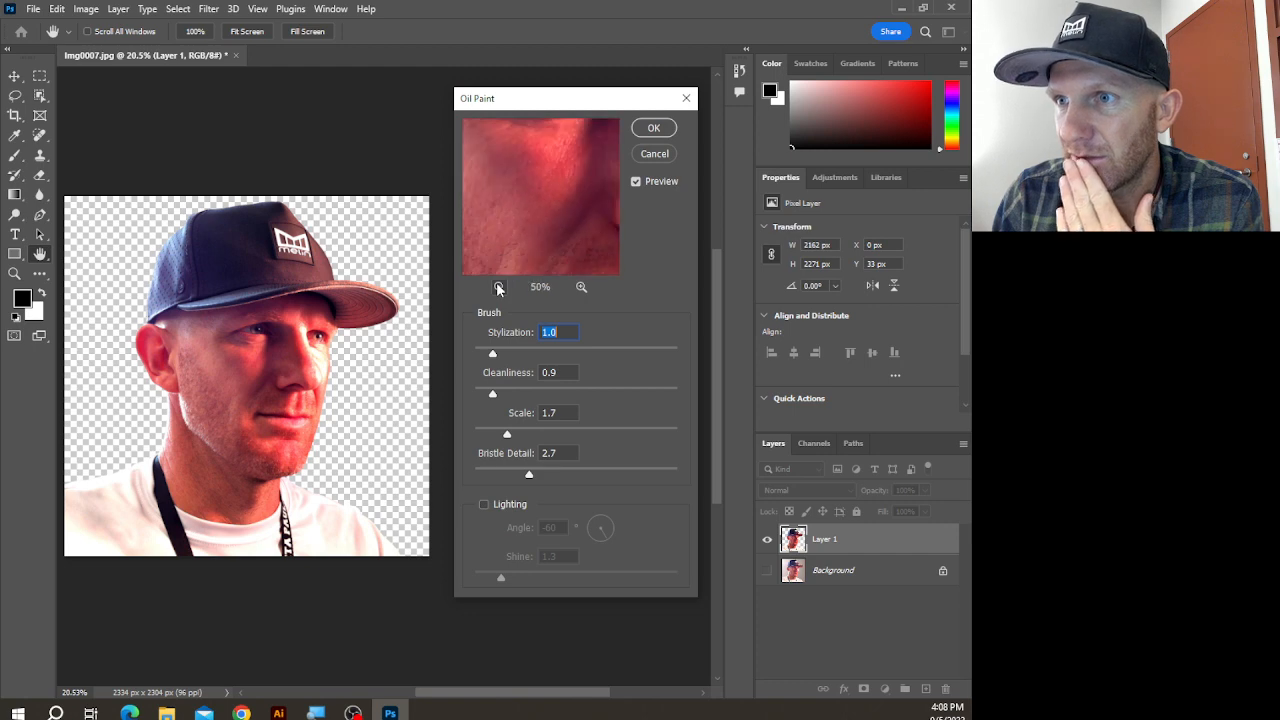
pyautogui.click(498, 287)
pyautogui.click(498, 287)
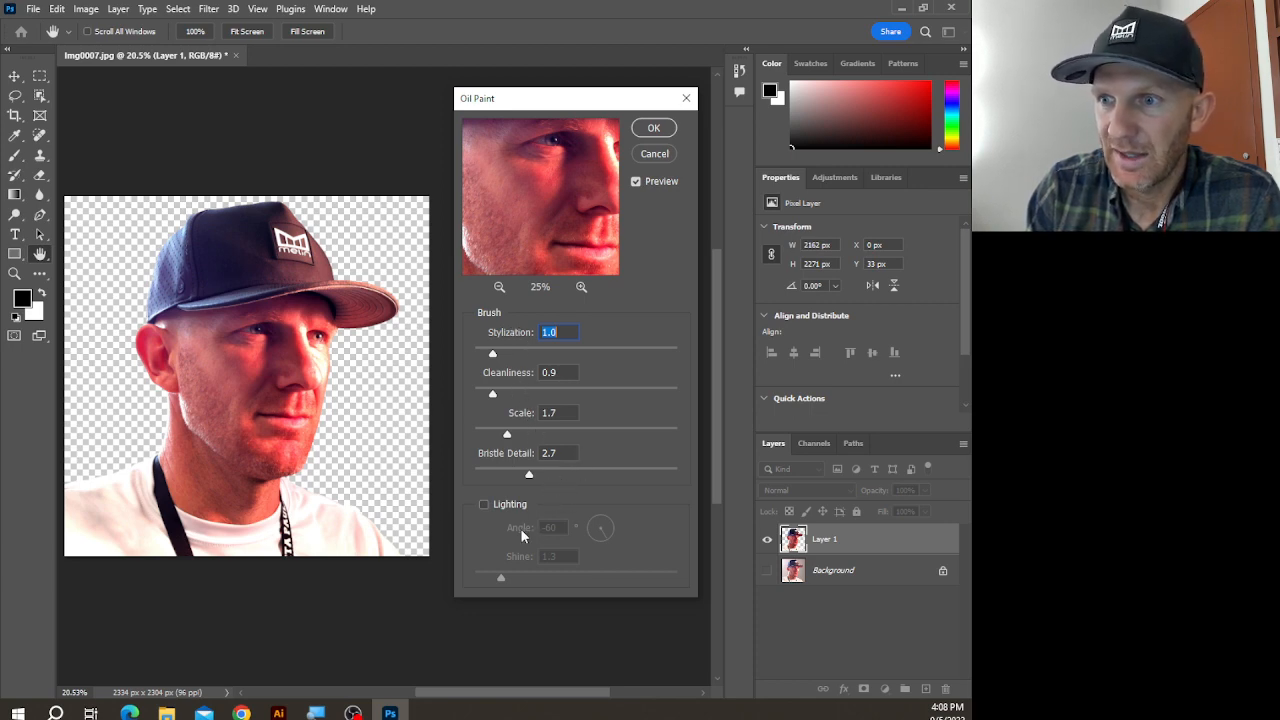
# - Try the oil paint brush with Stylization at 7.6 and Cleanliness at 4.2
pyautogui.click(581, 350)
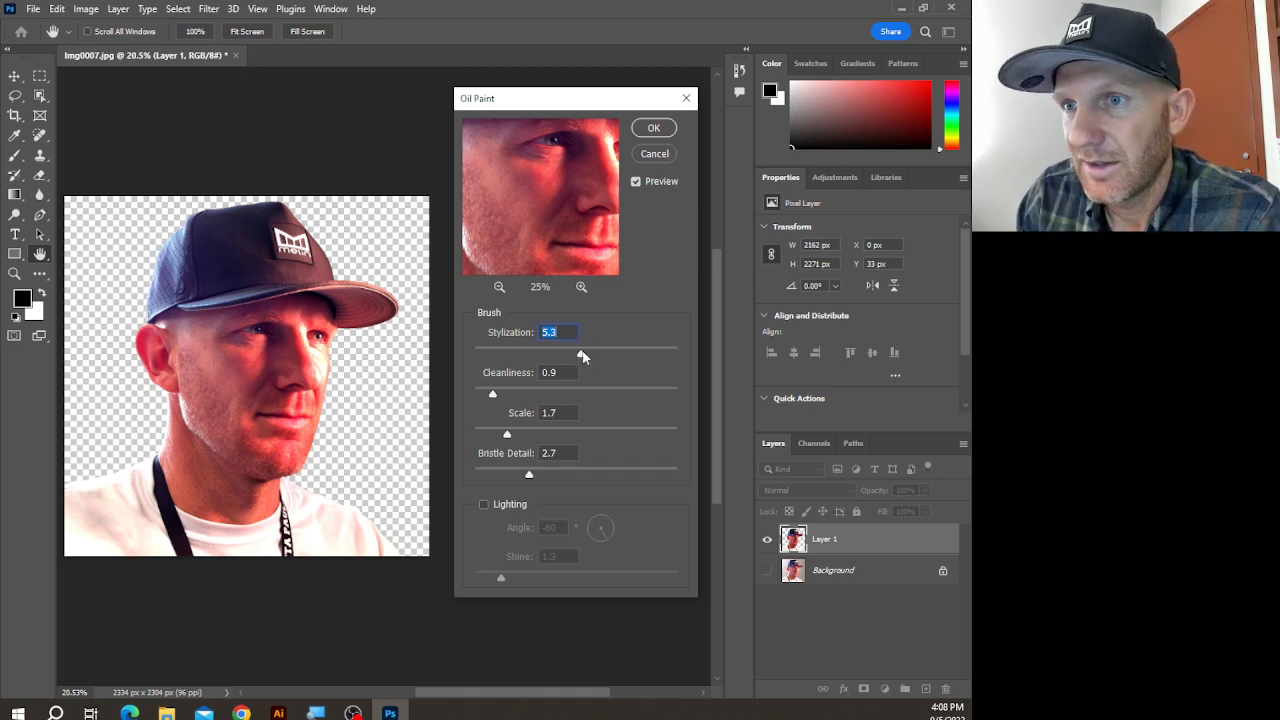
pyautogui.click(628, 352)
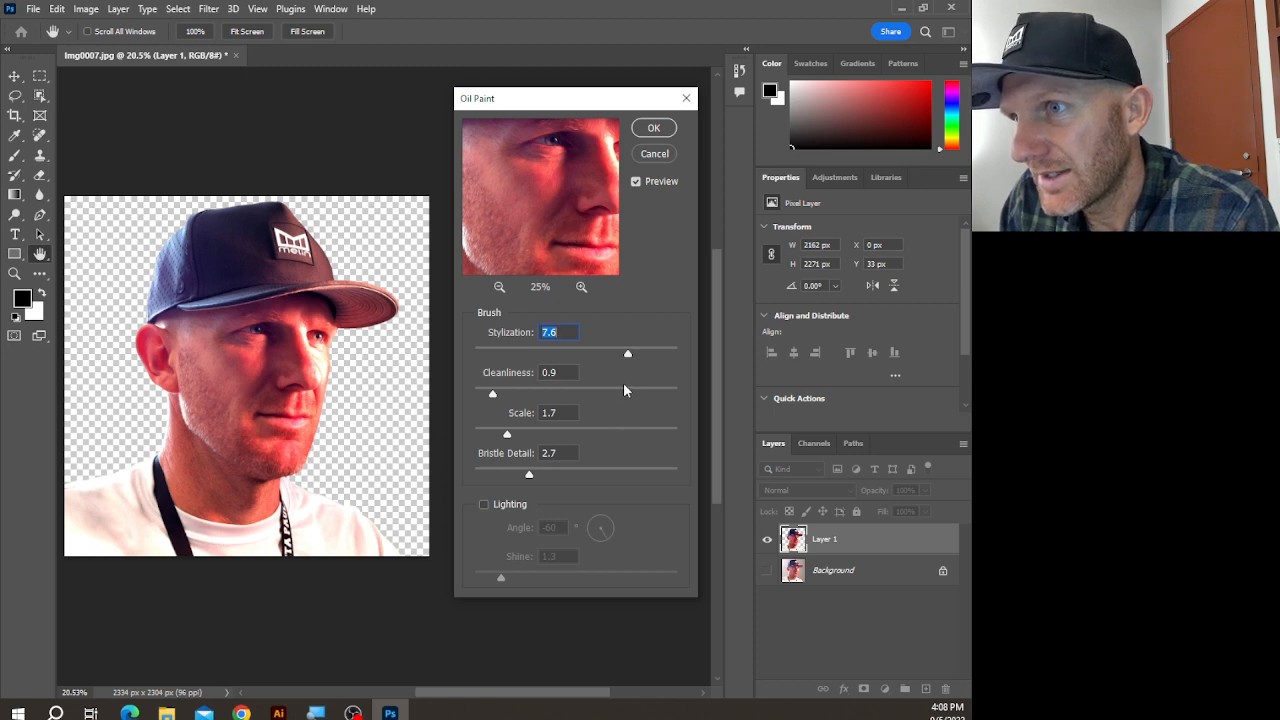
pyautogui.click(623, 390)
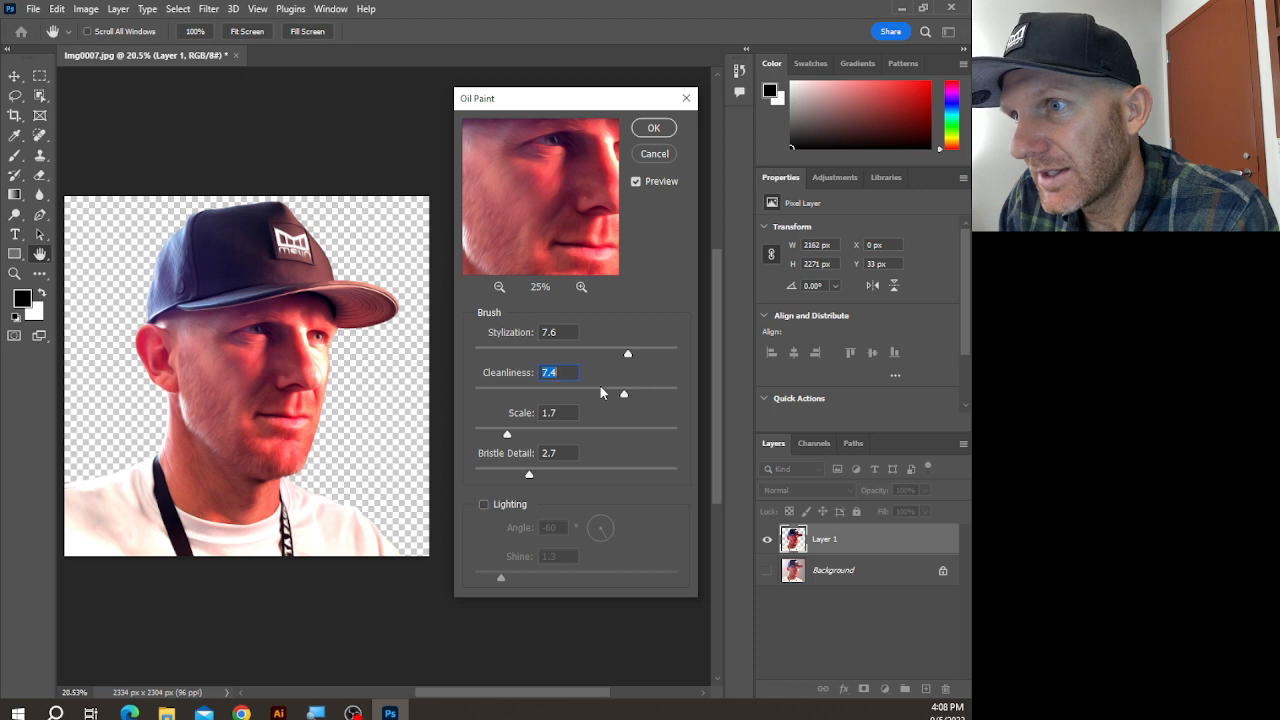
pyautogui.click(595, 392)
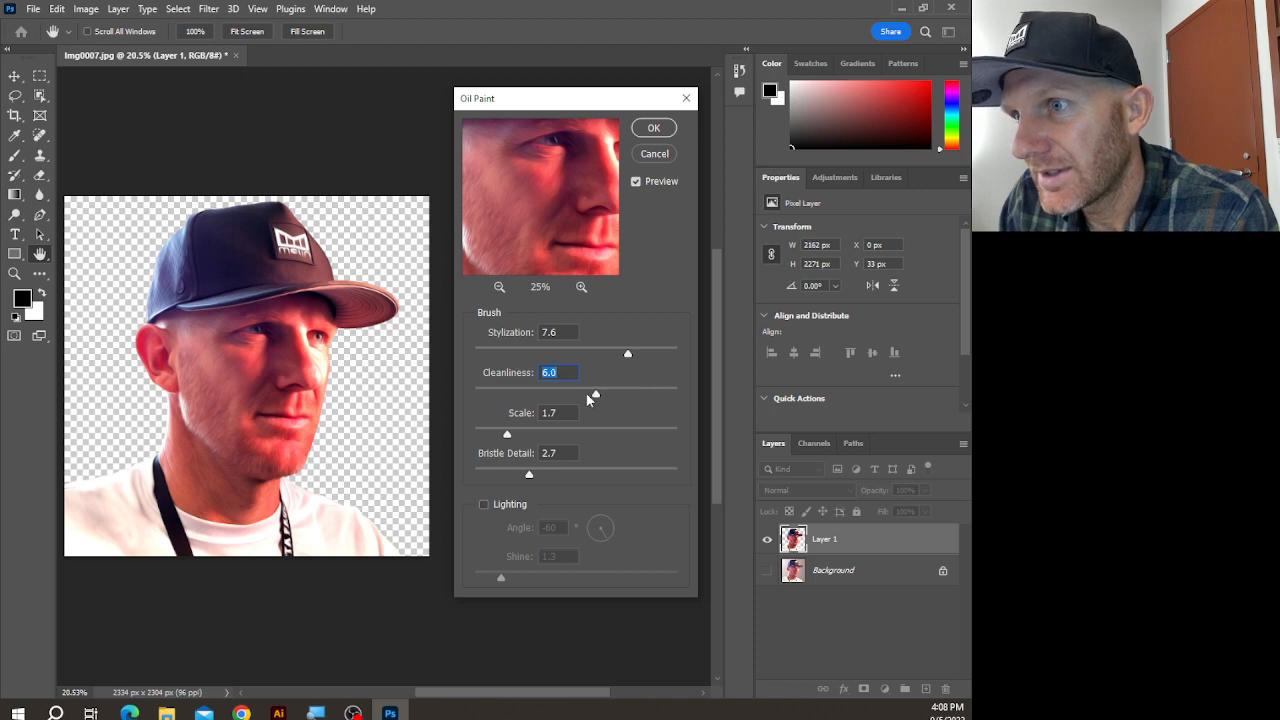
pyautogui.click(582, 390)
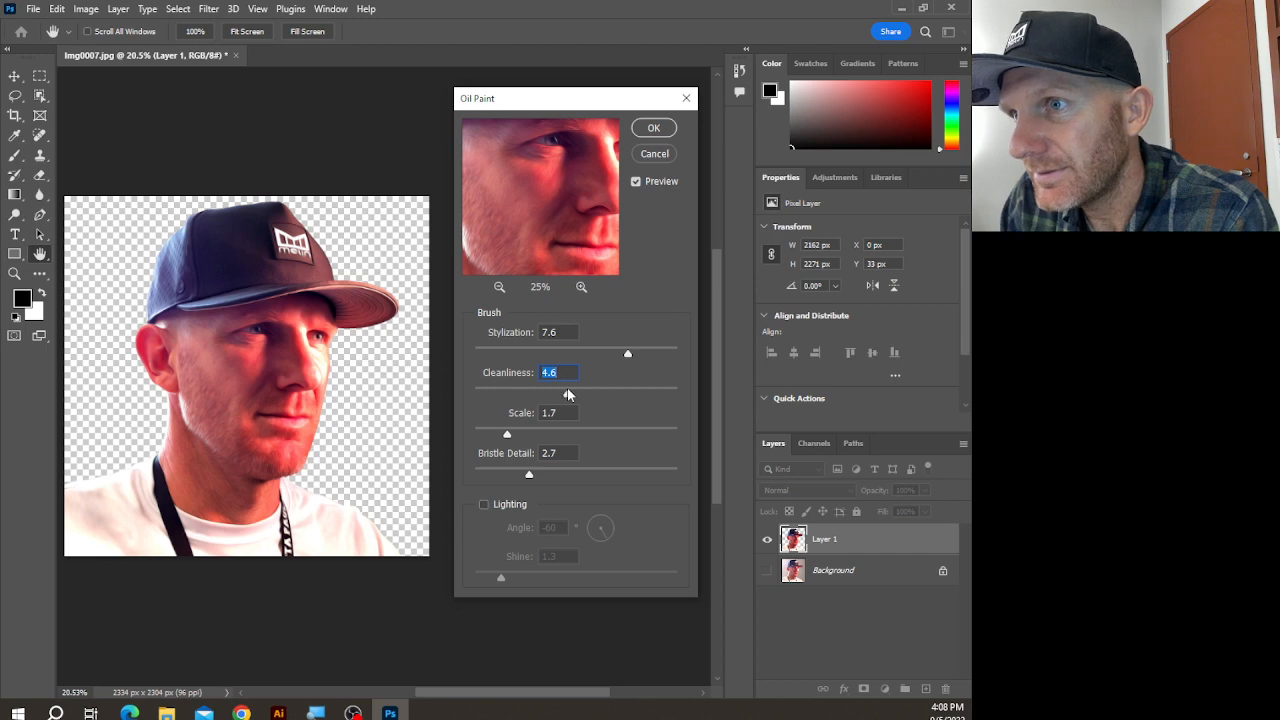
pyautogui.moveTo(567, 393); pyautogui.dragTo(560, 395)
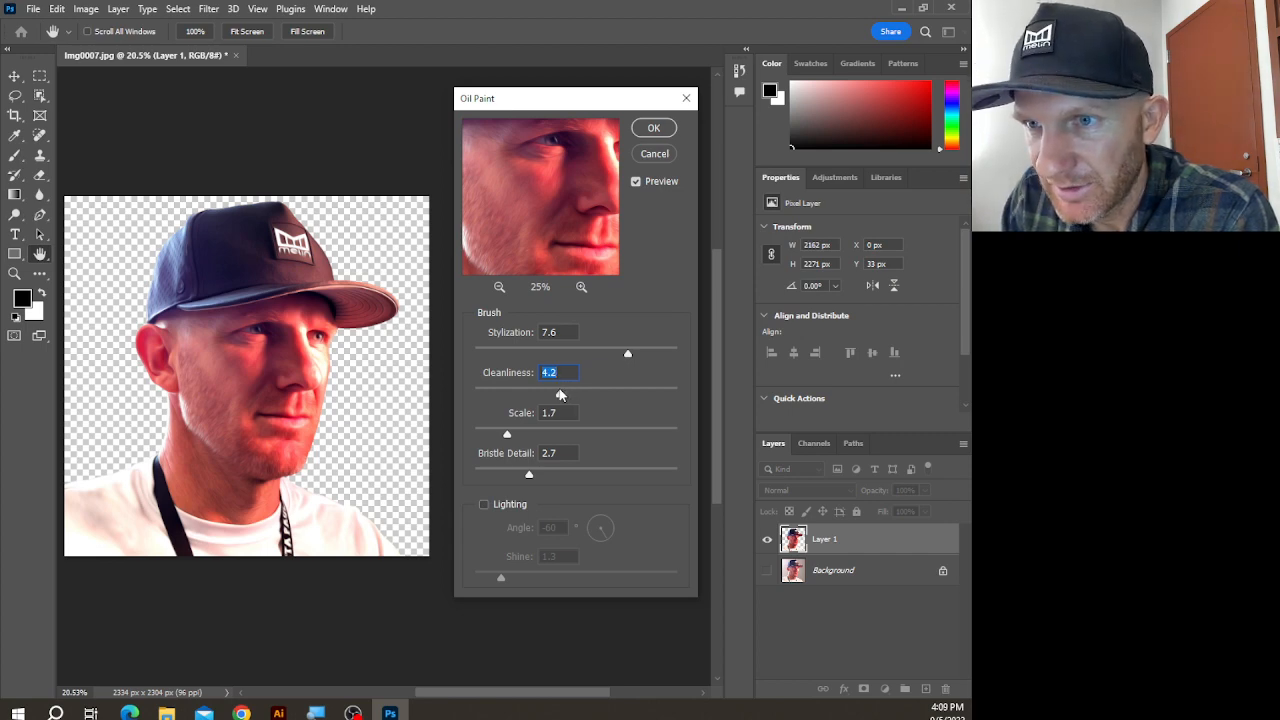
# - Try a brush Scale of 10.0 and compare Bristle Detail at its maximum of 10.0 and minimum of 0.0
pyautogui.click(586, 433)
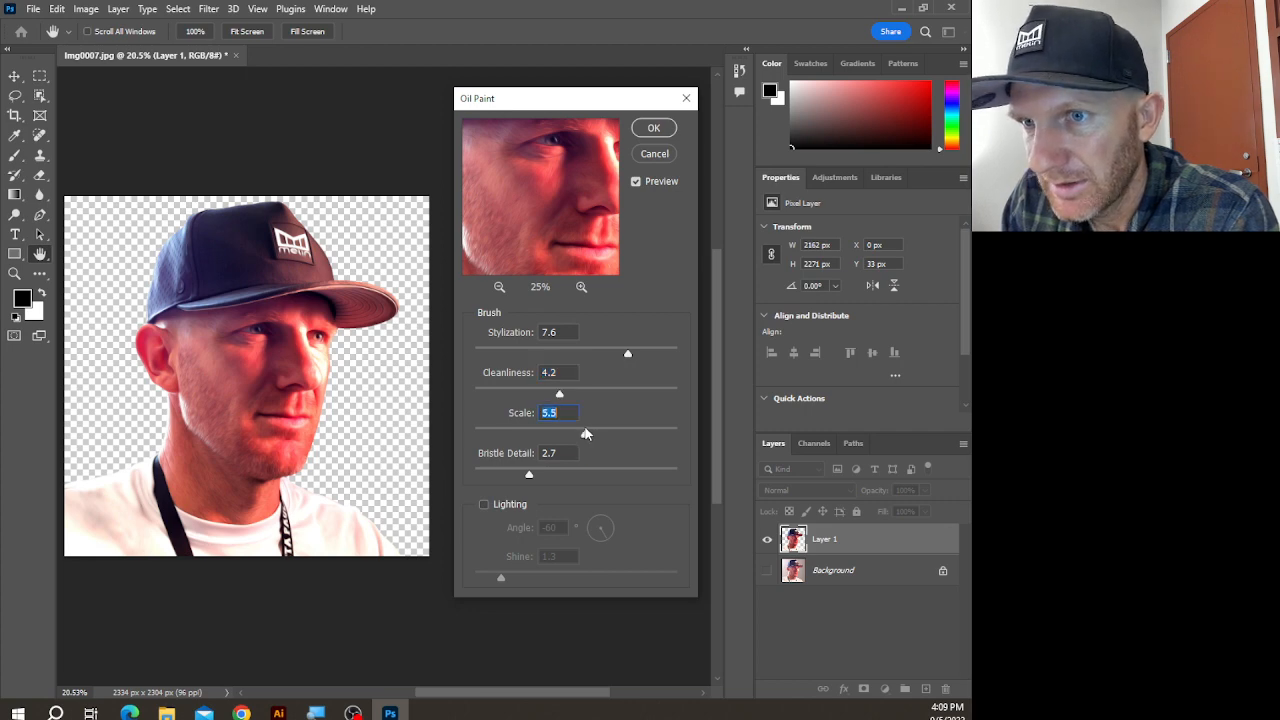
pyautogui.moveTo(652, 433); pyautogui.dragTo(694, 438)
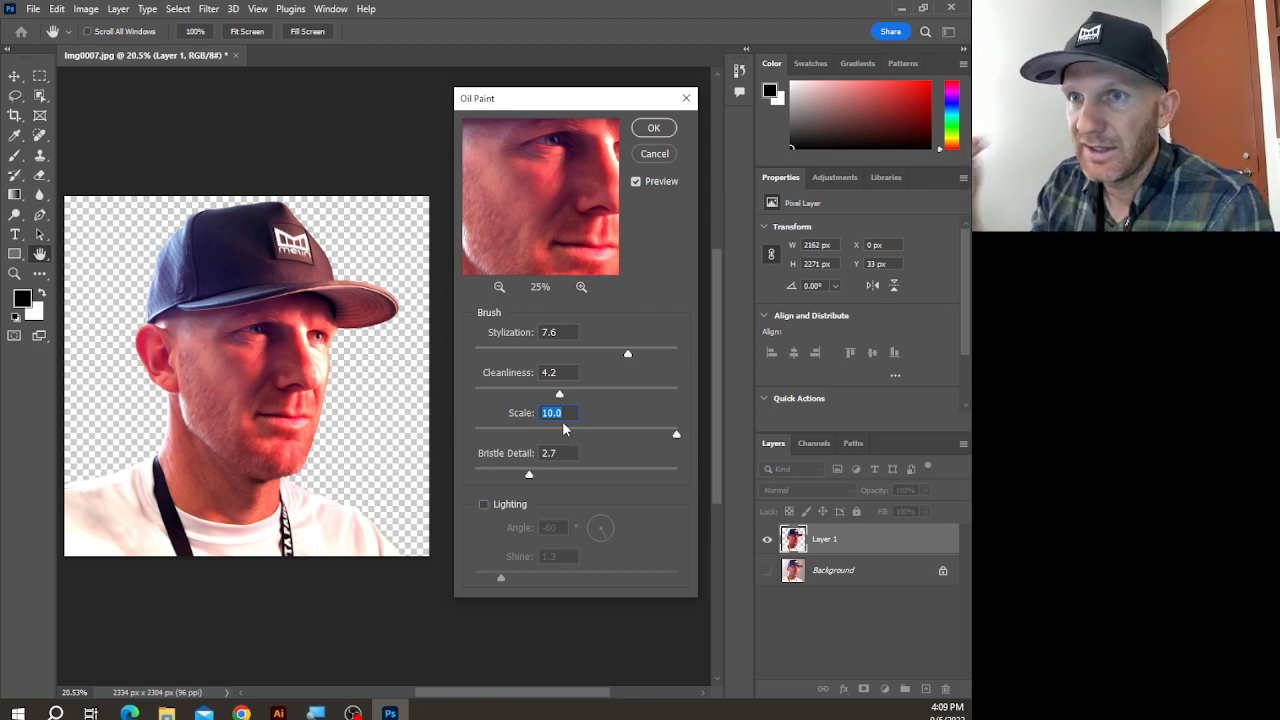
pyautogui.click(619, 467)
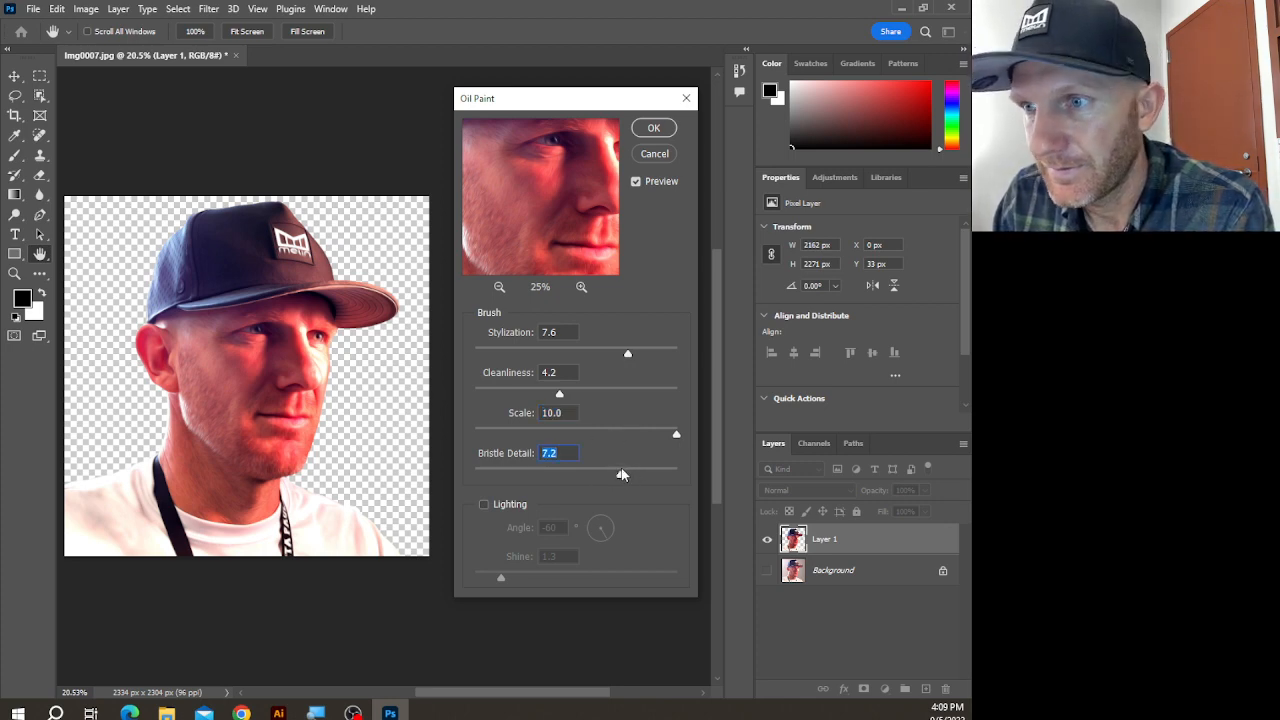
pyautogui.moveTo(620, 474); pyautogui.dragTo(757, 481)
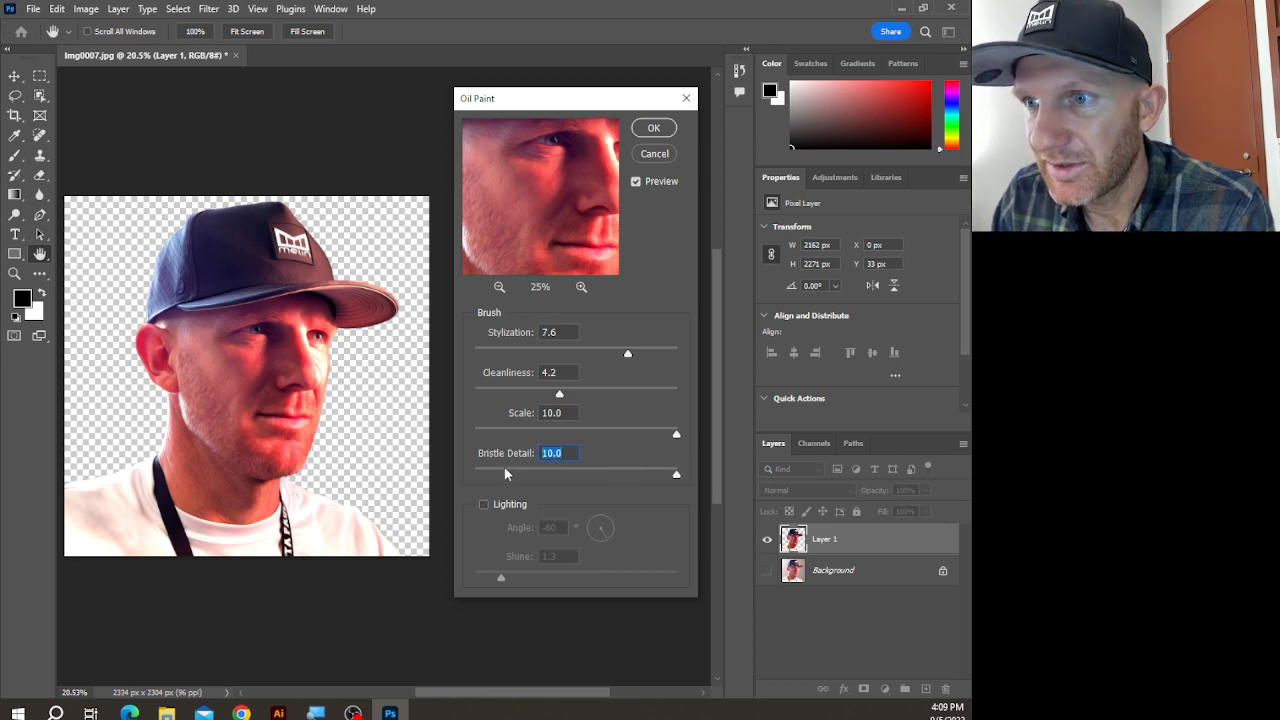
pyautogui.moveTo(504, 466); pyautogui.dragTo(424, 466)
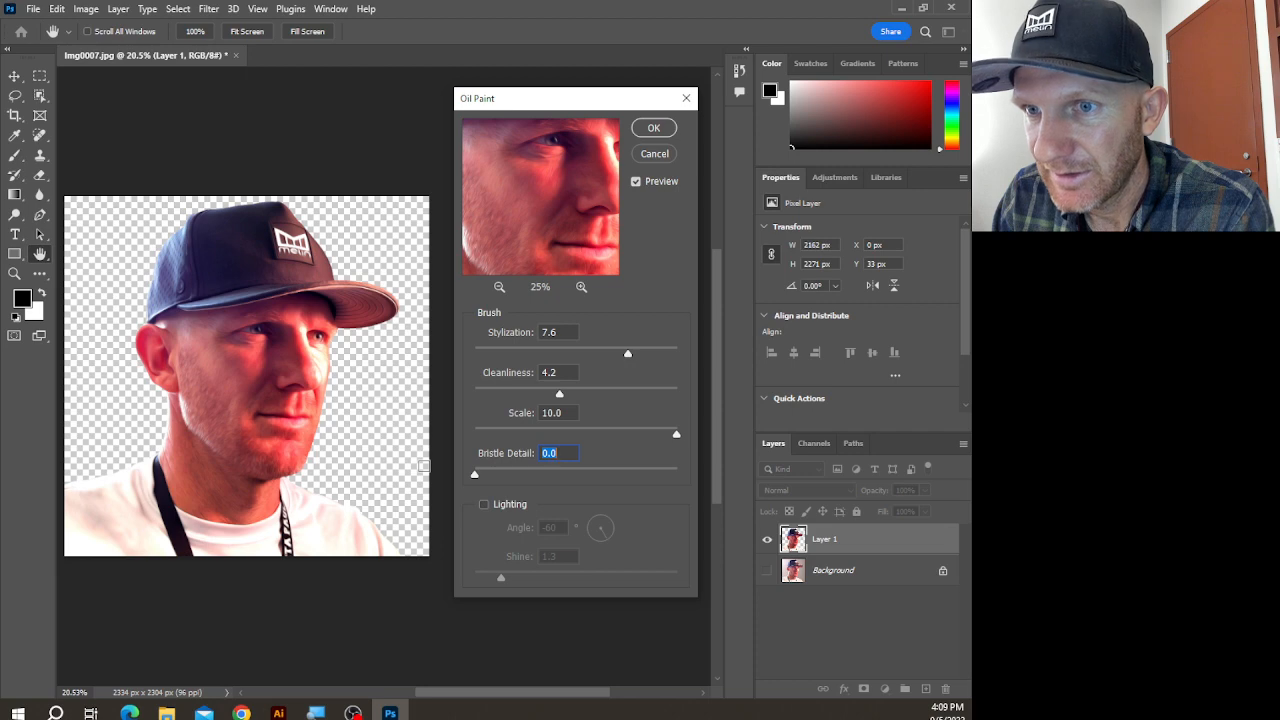
# - Enlarge the Oil Paint preview to 67% and set Bristle Detail to 10.0
pyautogui.click(581, 287)
pyautogui.click(581, 288)
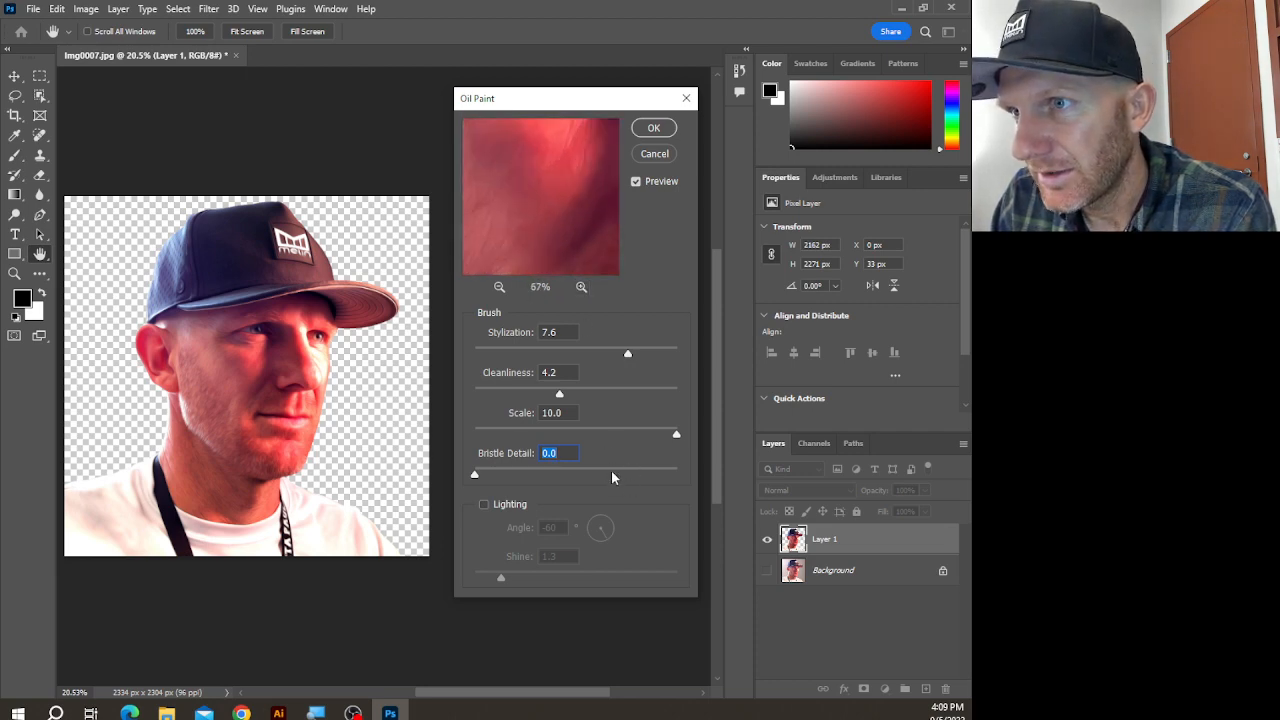
pyautogui.click(611, 467)
pyautogui.moveTo(614, 468); pyautogui.dragTo(699, 468)
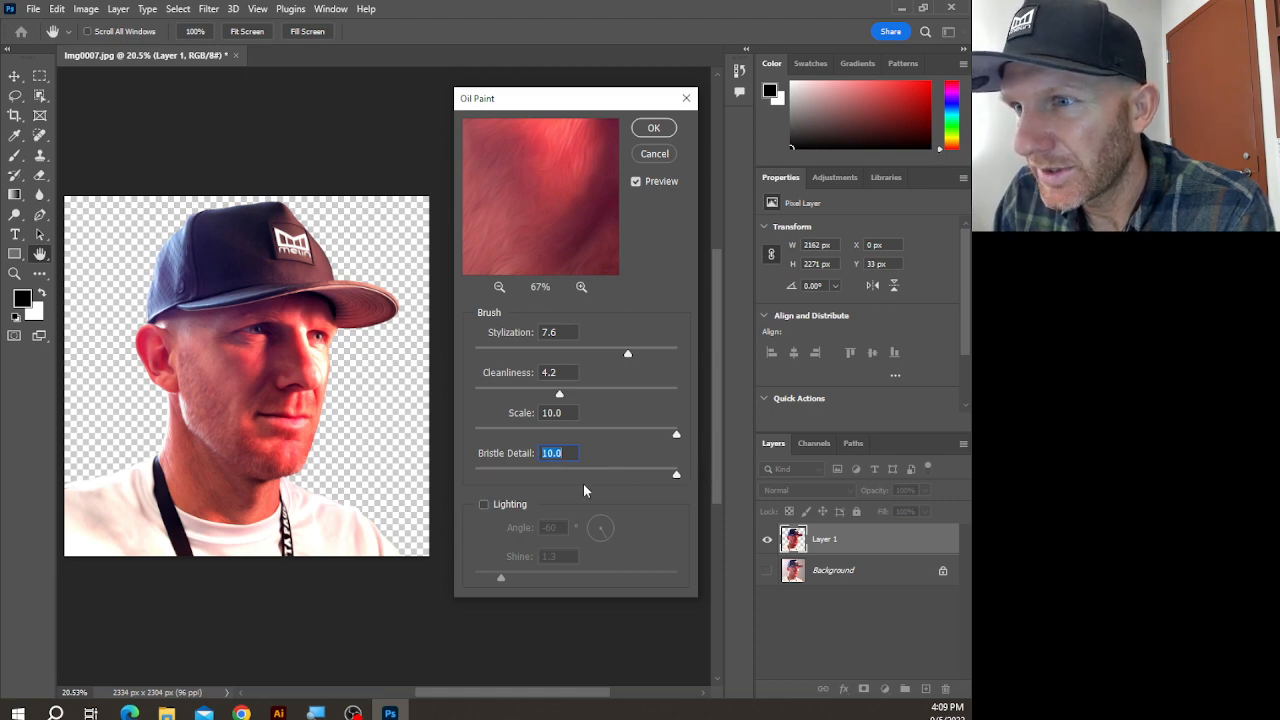
# - Compare the brush Scale at its minimum of 0.1 with its maximum of 10.0
pyautogui.click(561, 431)
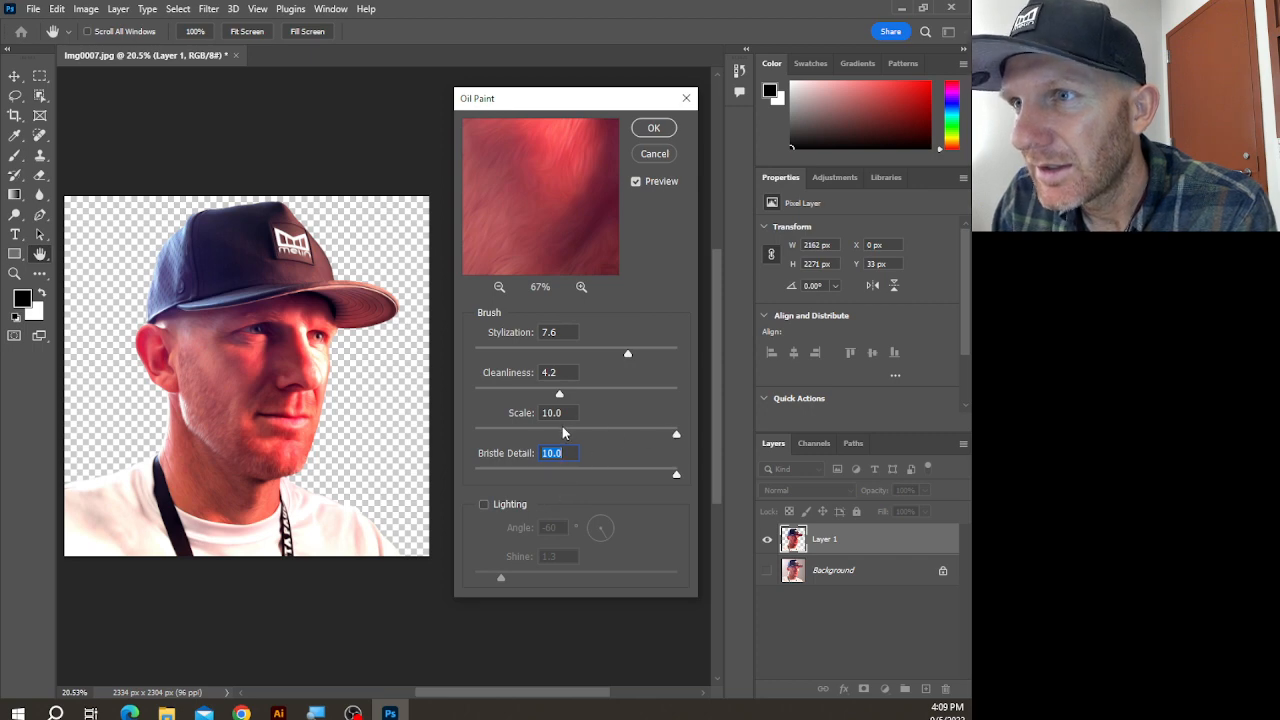
pyautogui.moveTo(563, 433); pyautogui.dragTo(457, 434)
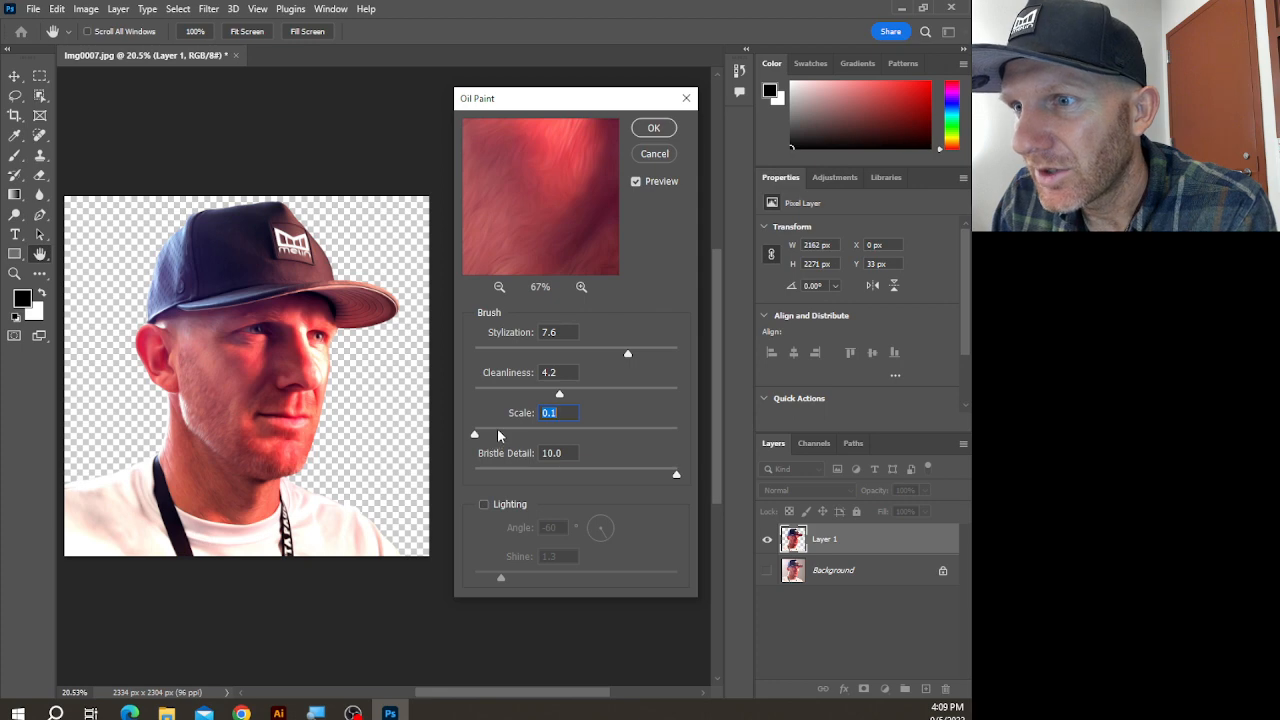
pyautogui.moveTo(515, 432); pyautogui.dragTo(731, 448)
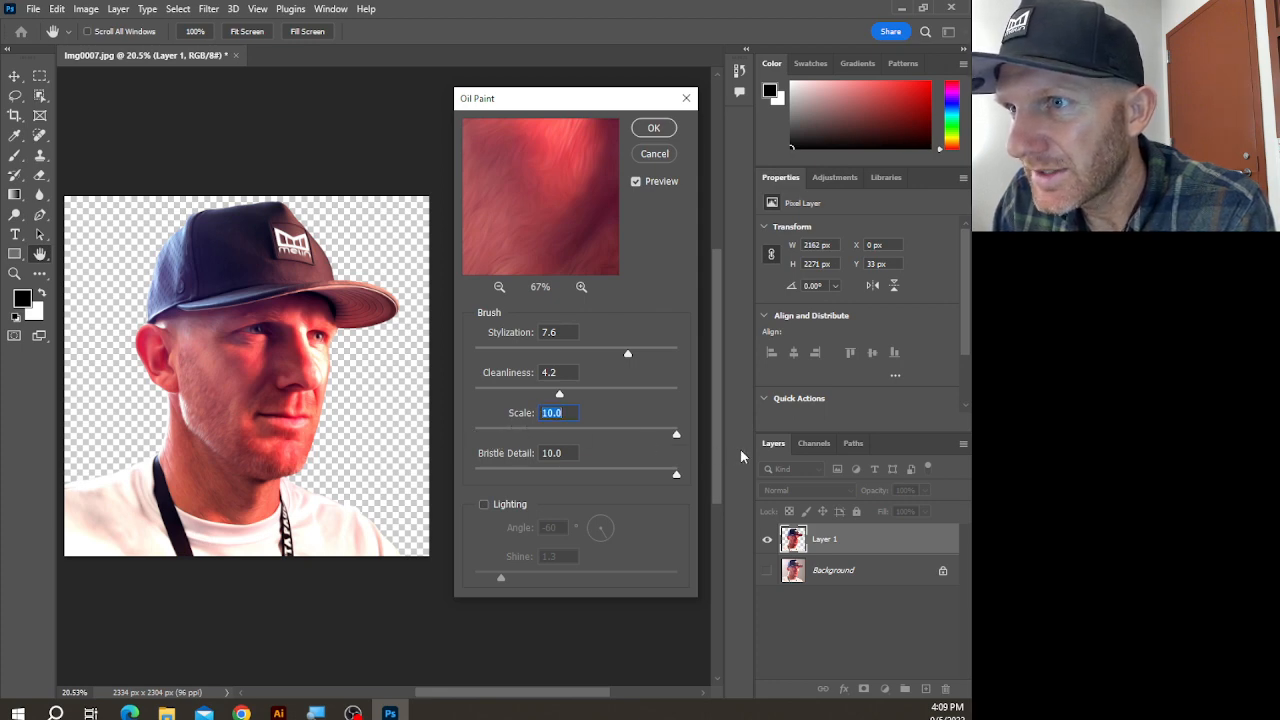
# - Compare brush Cleanliness at its maximum of 10.0 and minimum of 0.0, then raise it again
pyautogui.moveTo(565, 392); pyautogui.dragTo(699, 397)
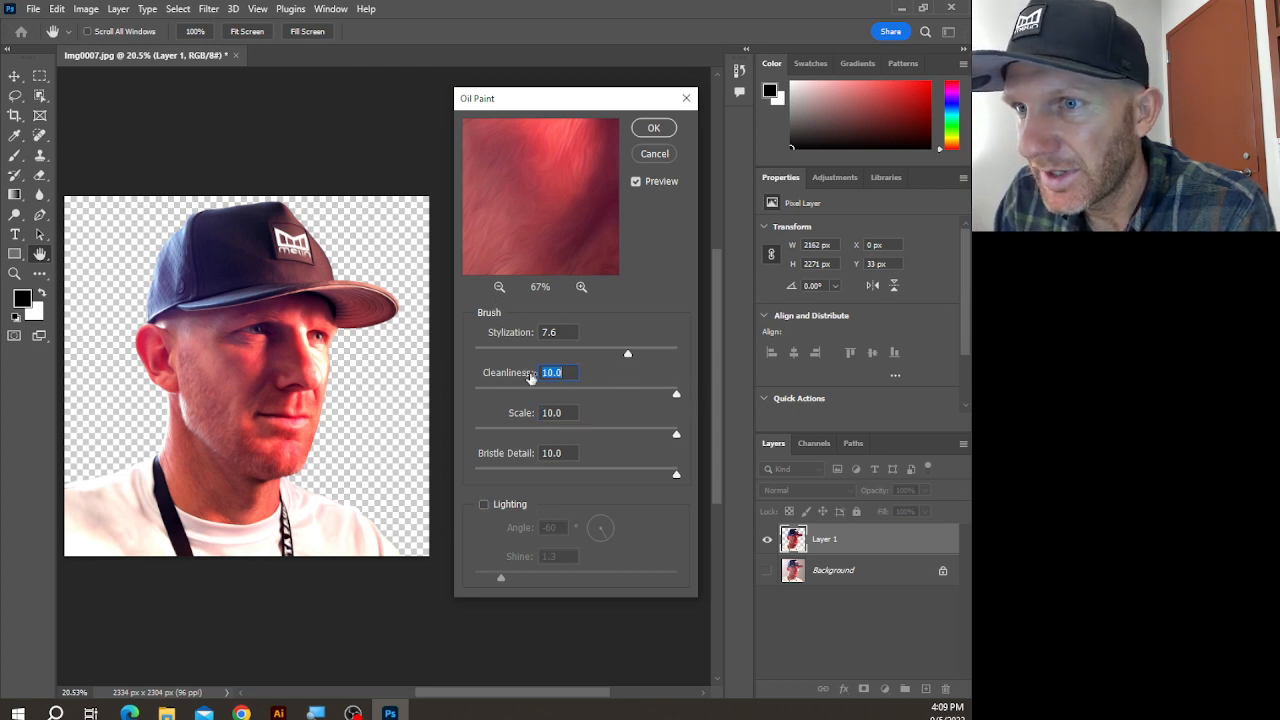
pyautogui.moveTo(609, 390); pyautogui.dragTo(463, 392)
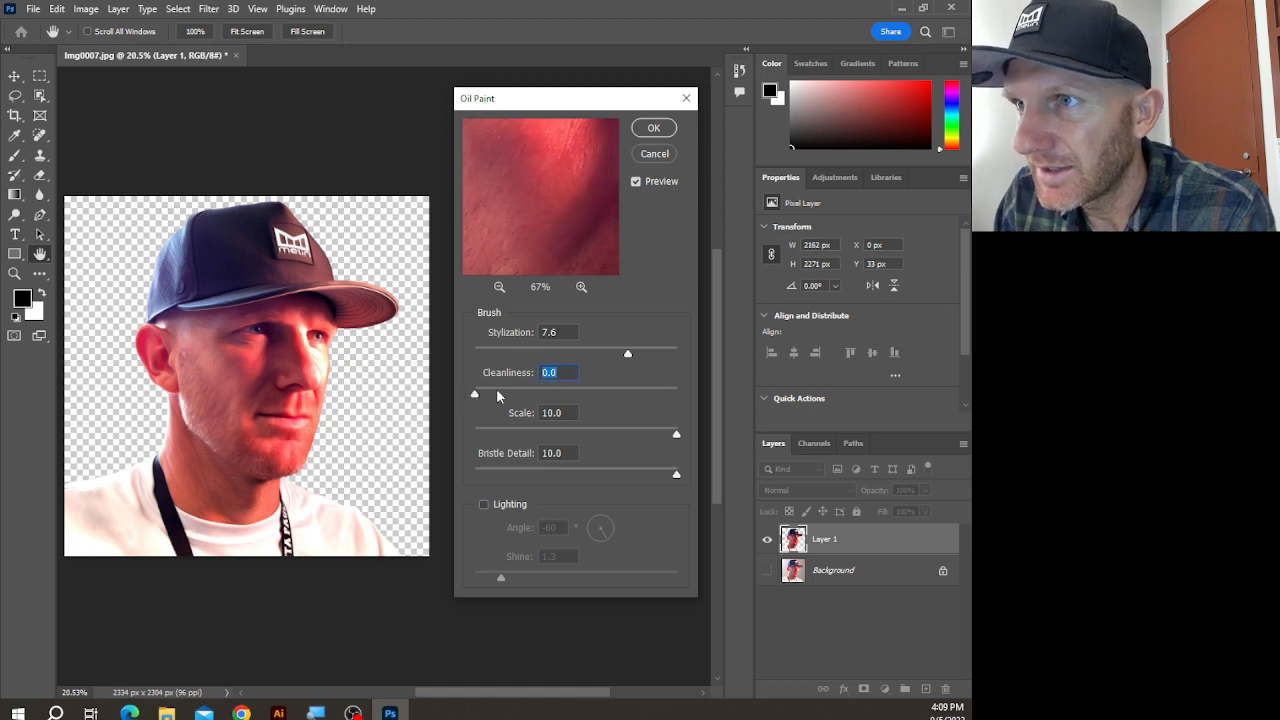
pyautogui.click(601, 390)
# - Try Stylization values of 10.0, 0.3 and 7.3 with Cleanliness at 7.1
pyautogui.moveTo(611, 392); pyautogui.dragTo(699, 347)
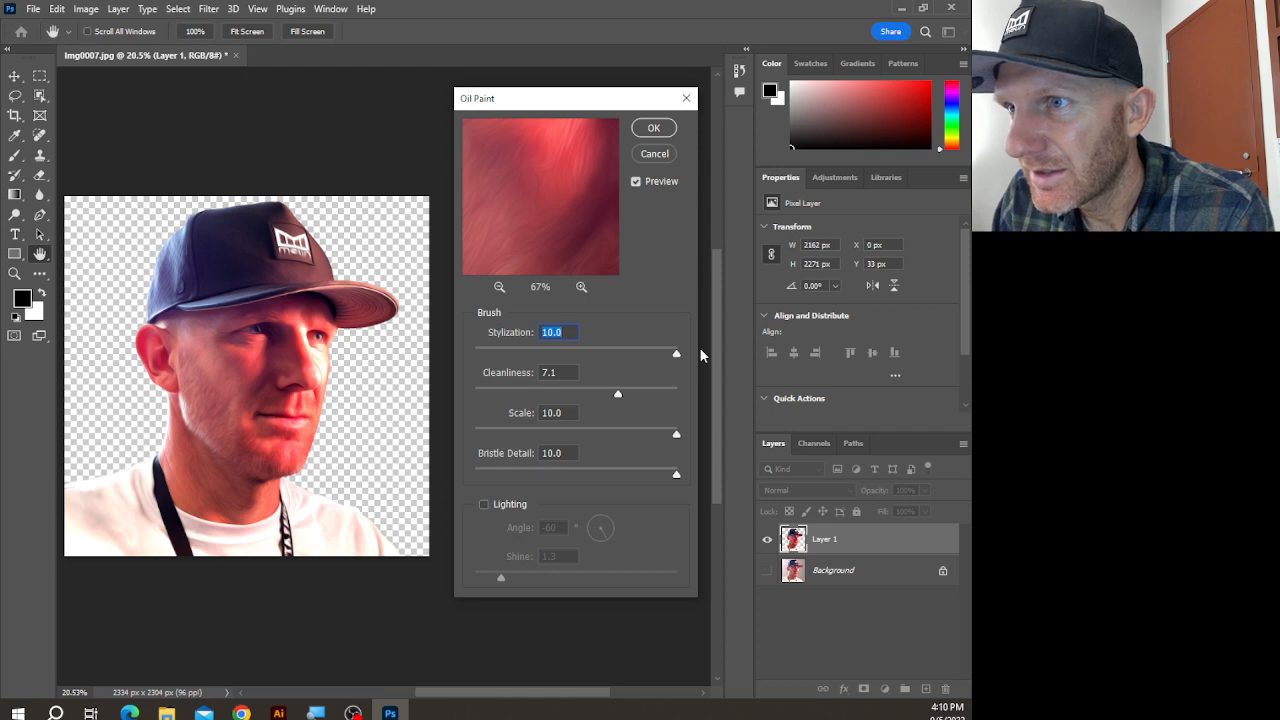
pyautogui.click(479, 352)
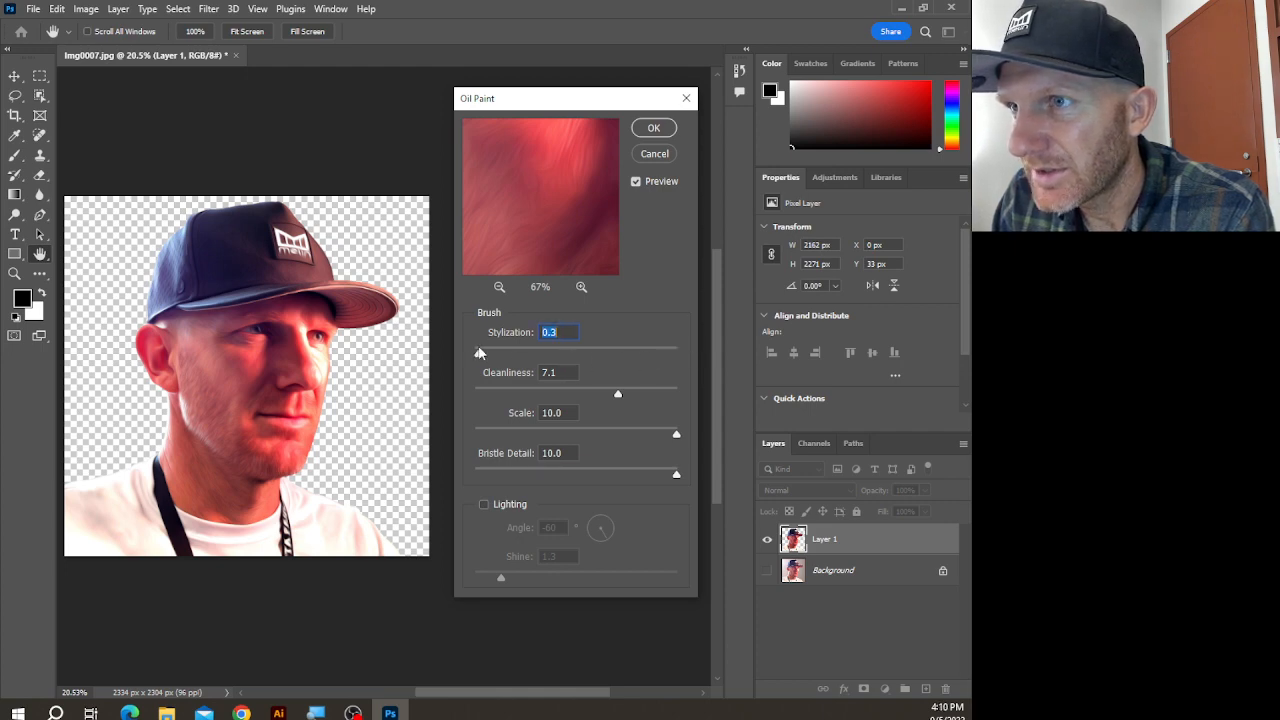
pyautogui.moveTo(479, 352); pyautogui.dragTo(621, 364)
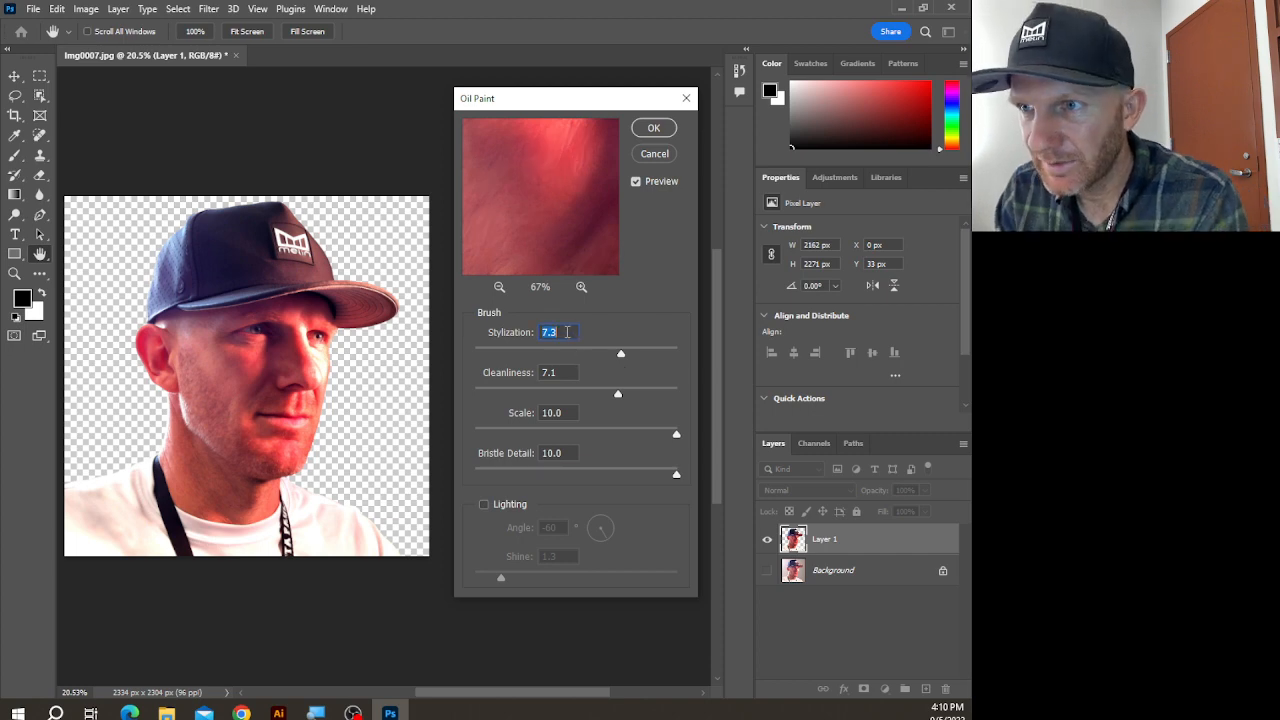
# - Set the oil paint brush to Stylization 10, Cleanliness 10 and Scale 5
pyautogui.write('10')
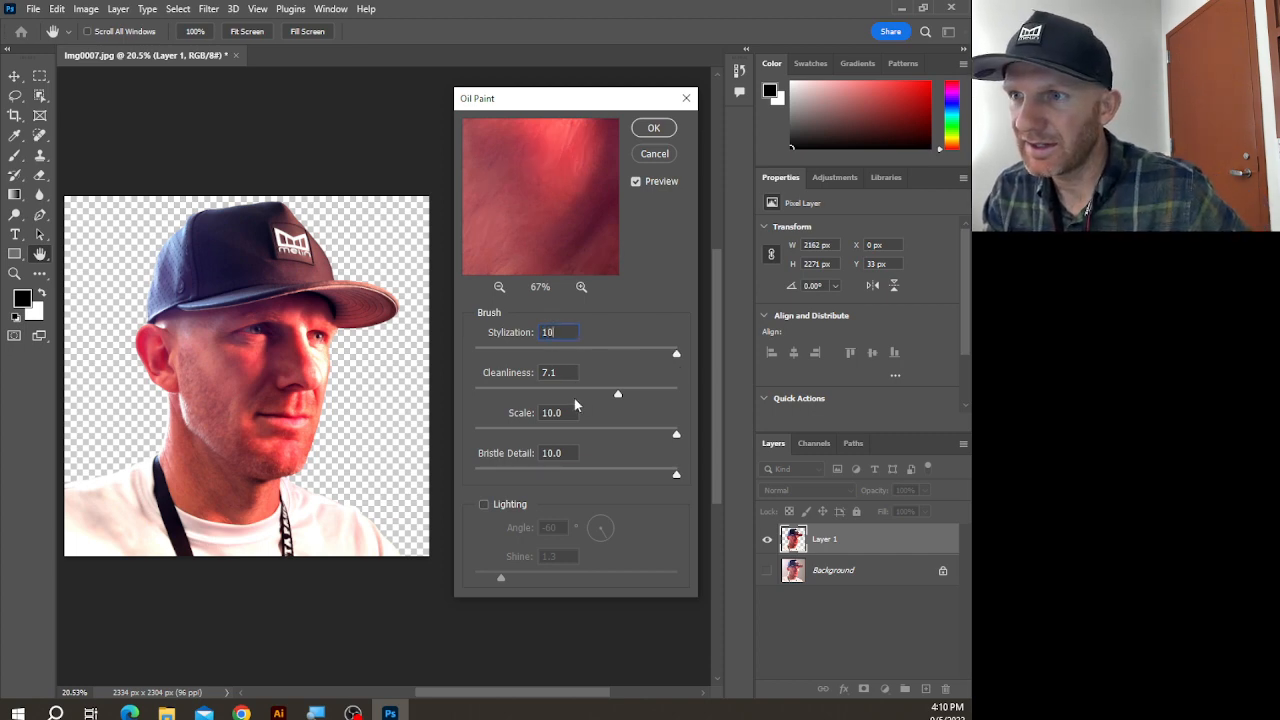
pyautogui.click(567, 372)
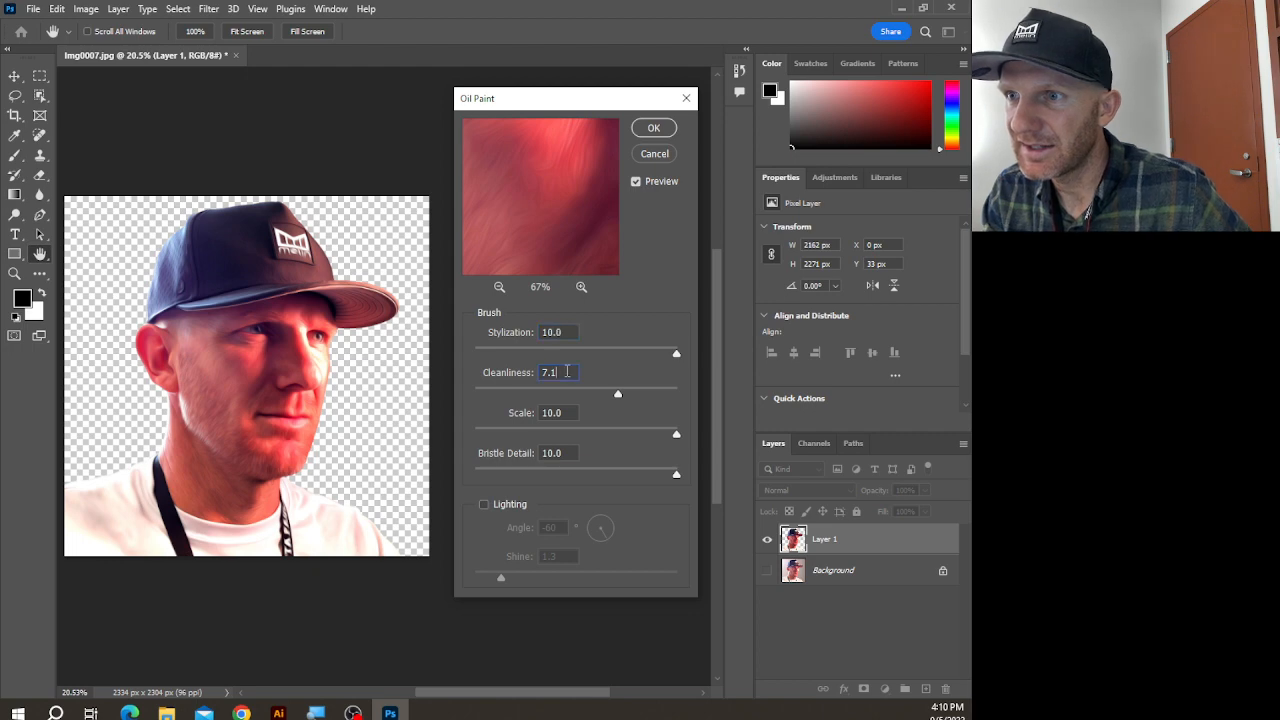
pyautogui.doubleClick(567, 372)
pyautogui.write('10')
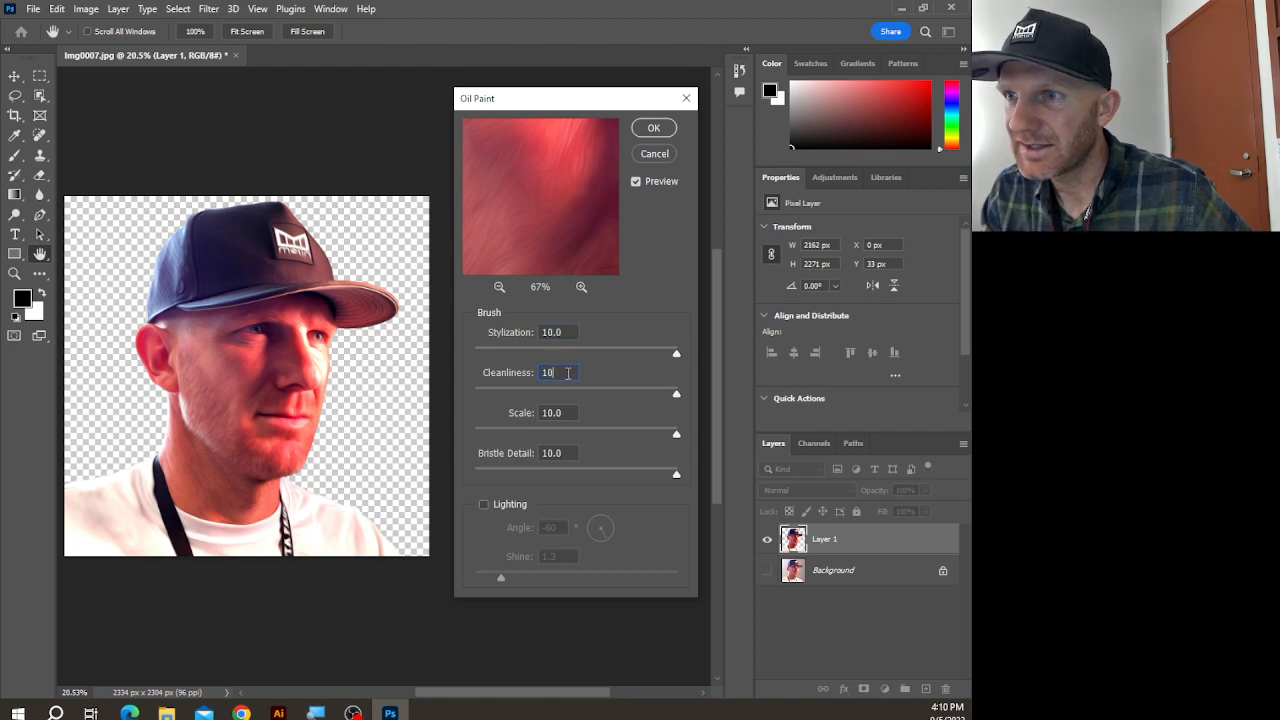
pyautogui.click(561, 413)
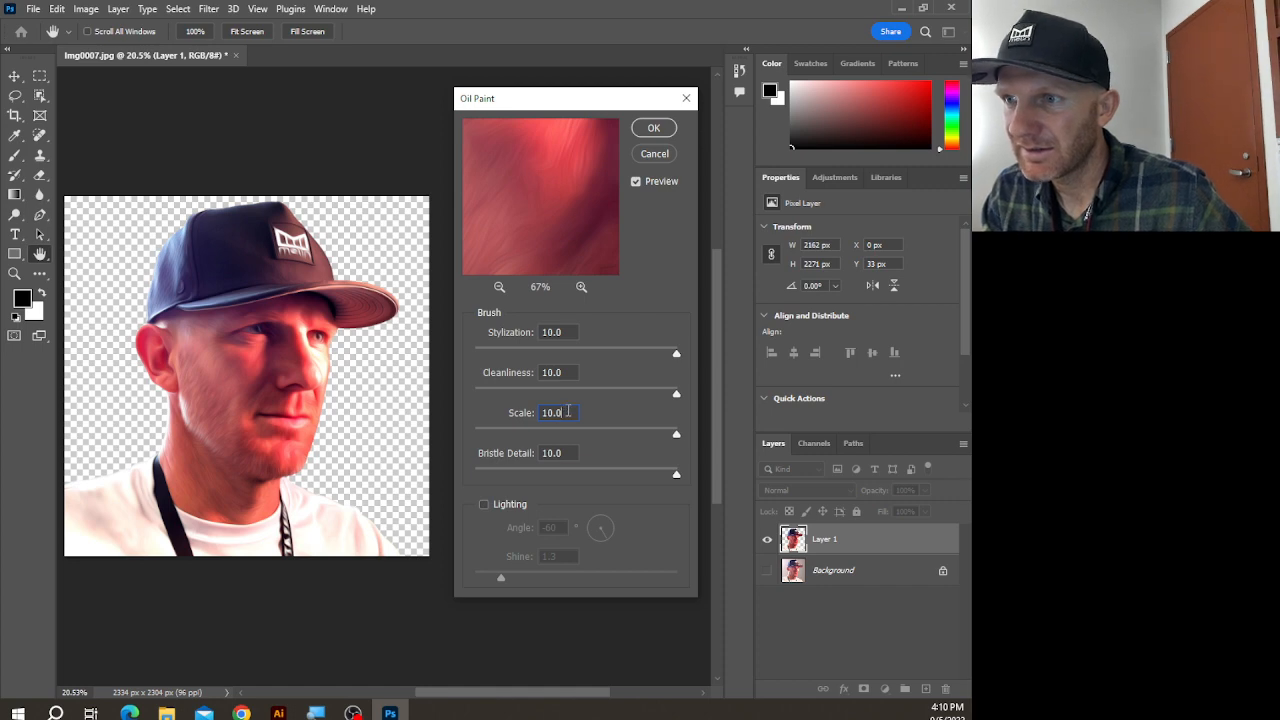
pyautogui.doubleClick(567, 412)
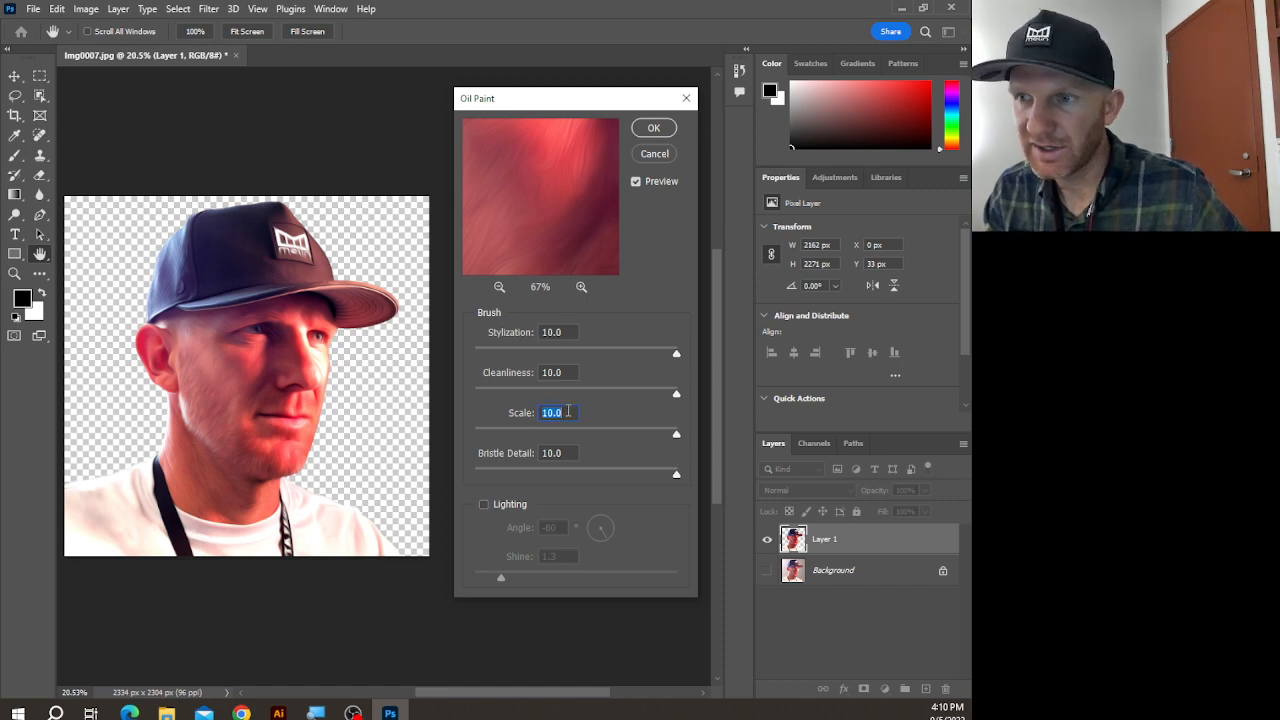
pyautogui.write('5')
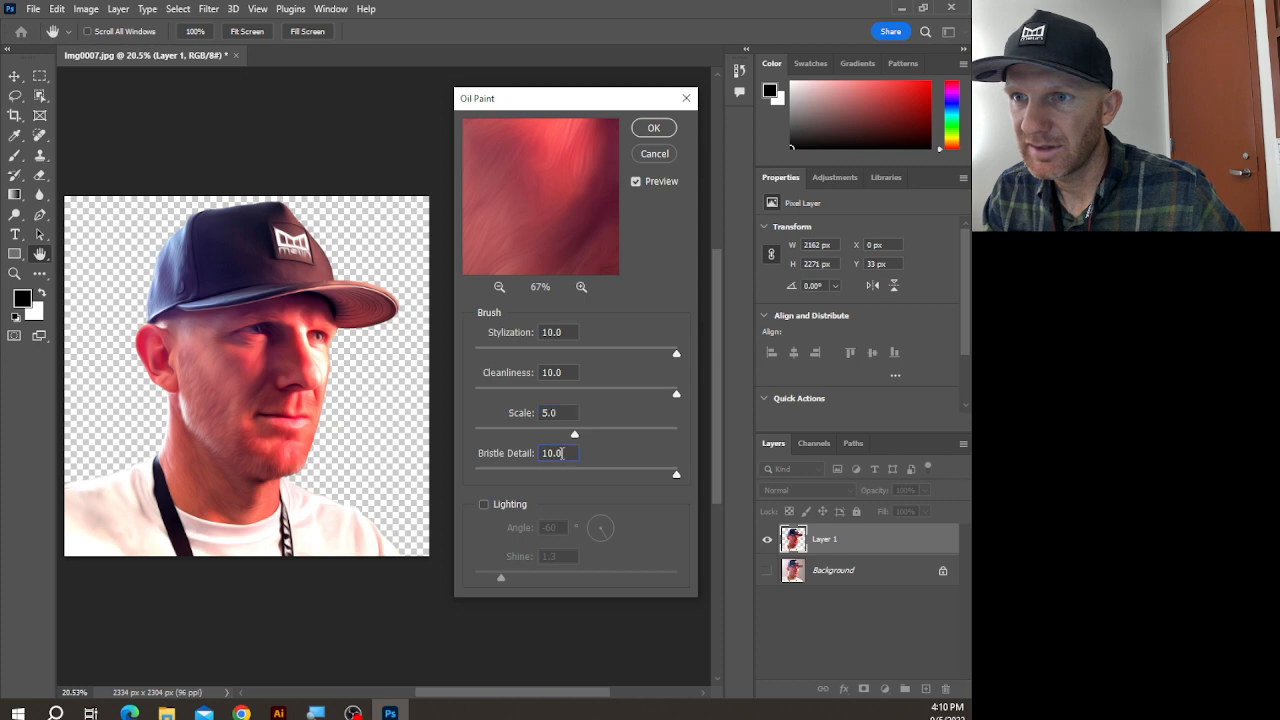
# - Set the oil paint brush's Bristle Detail to 5 and its Cleanliness to 5
pyautogui.doubleClick(561, 453)
pyautogui.write('5')
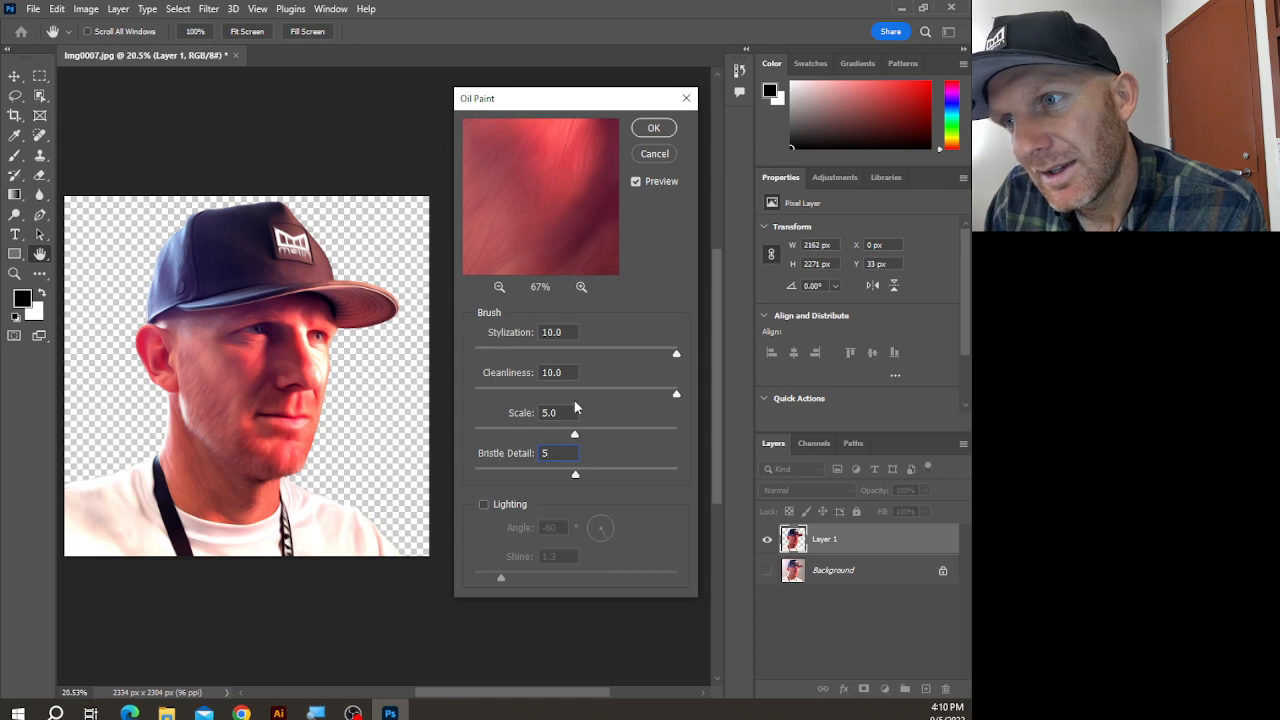
pyautogui.doubleClick(567, 372)
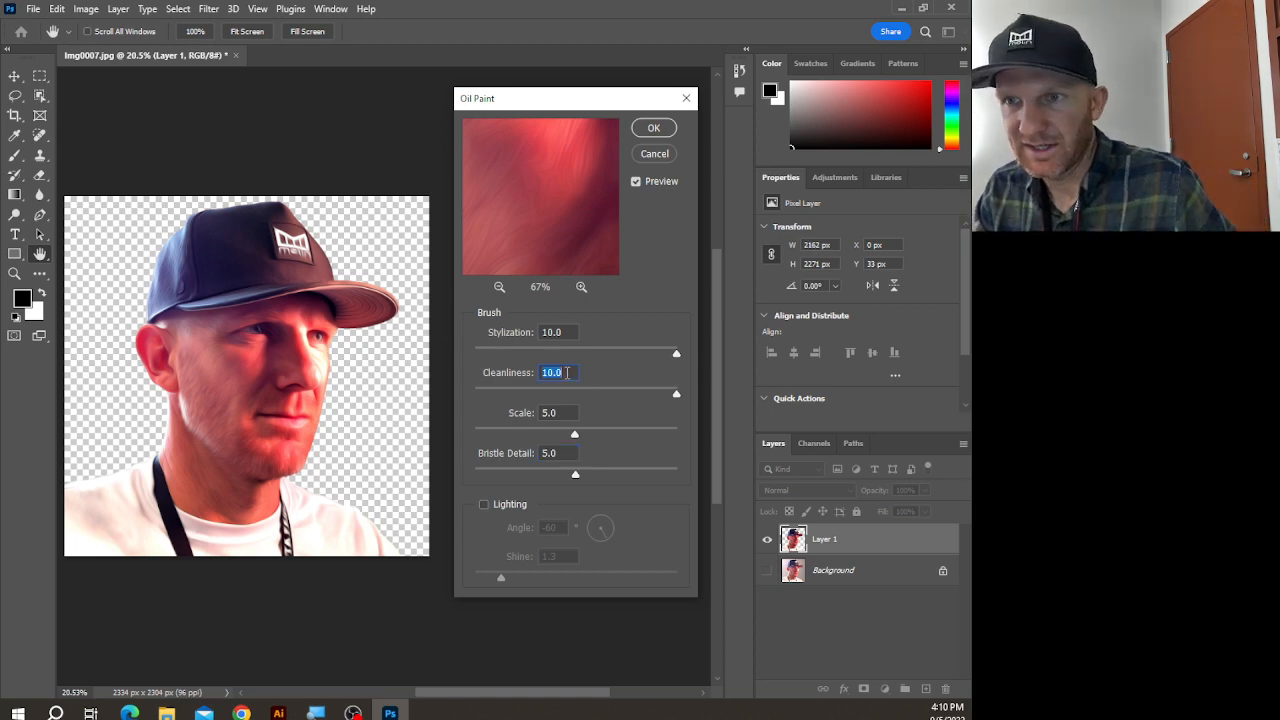
pyautogui.write('5')
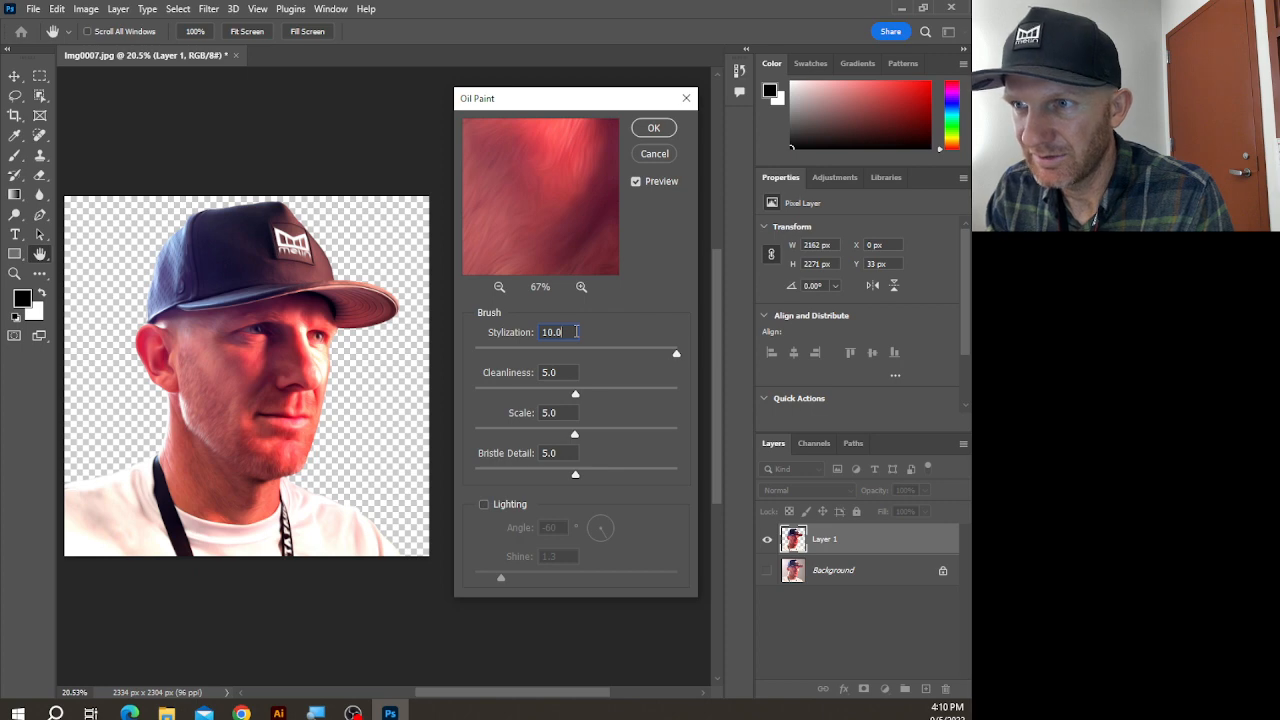
# - Try a brush Stylization of 5, return it to 10, and apply the Oil Paint filter
pyautogui.doubleClick(572, 331)
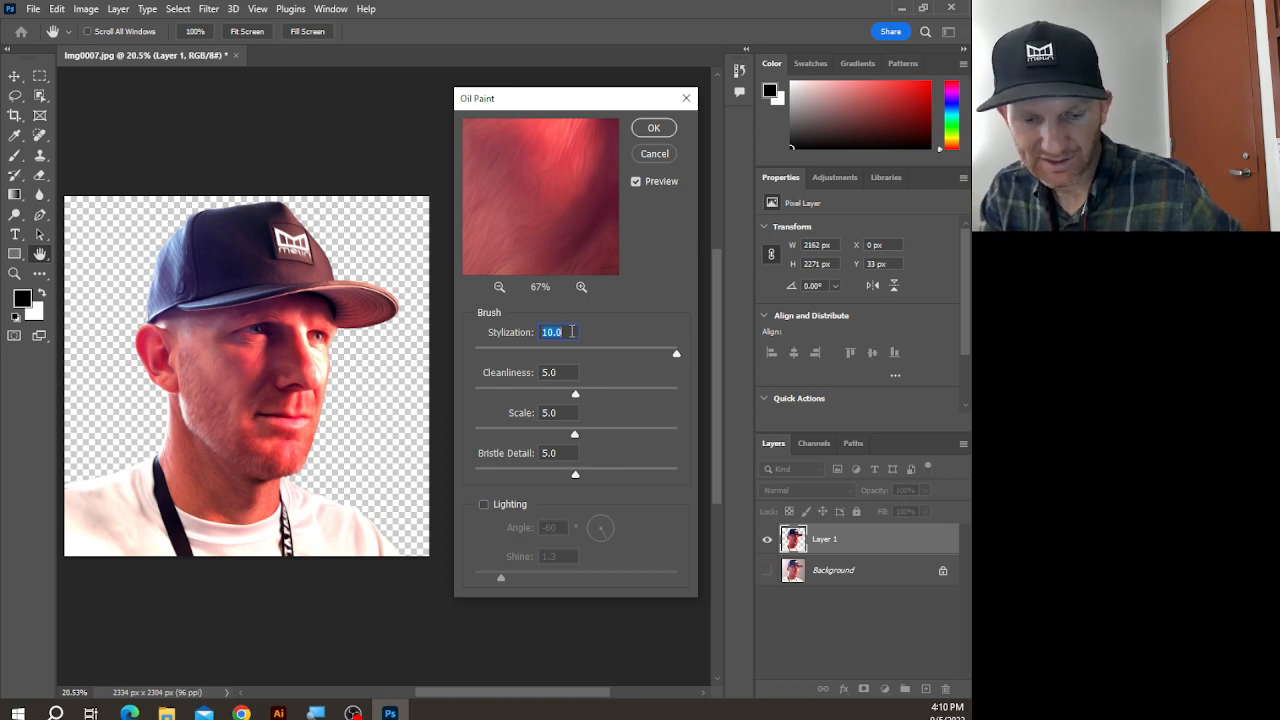
pyautogui.write('5')
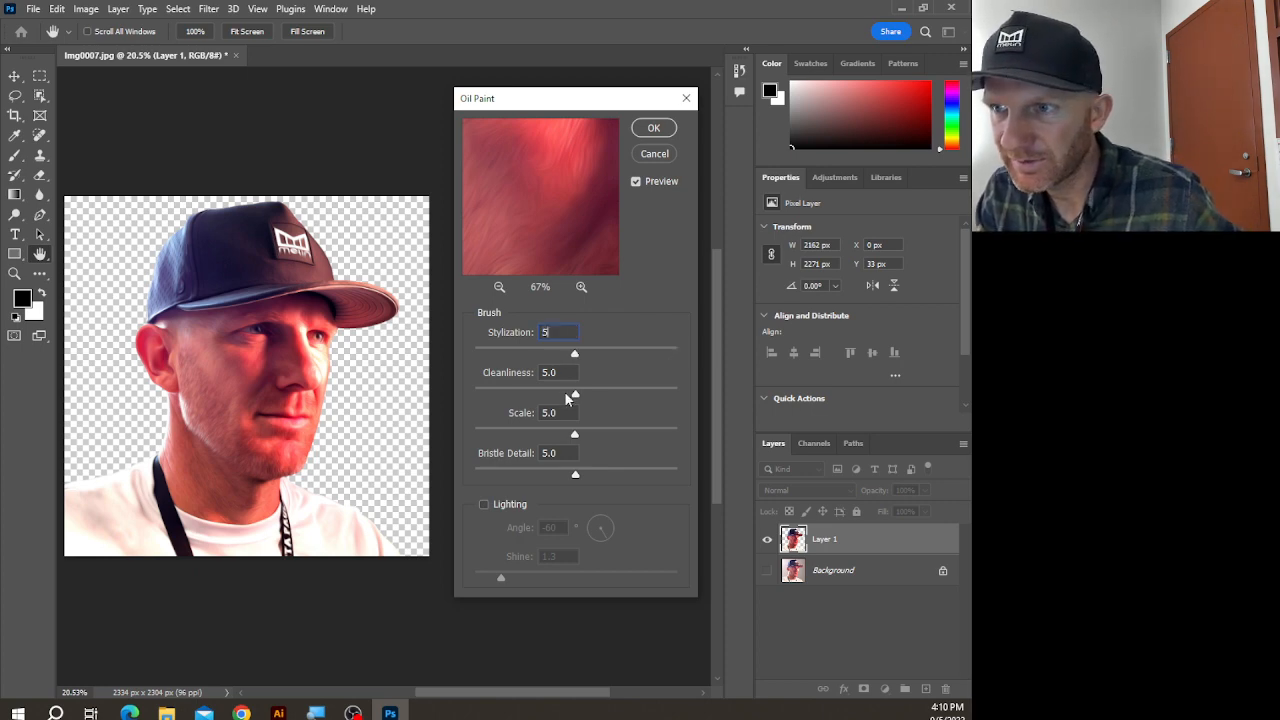
pyautogui.doubleClick(566, 369)
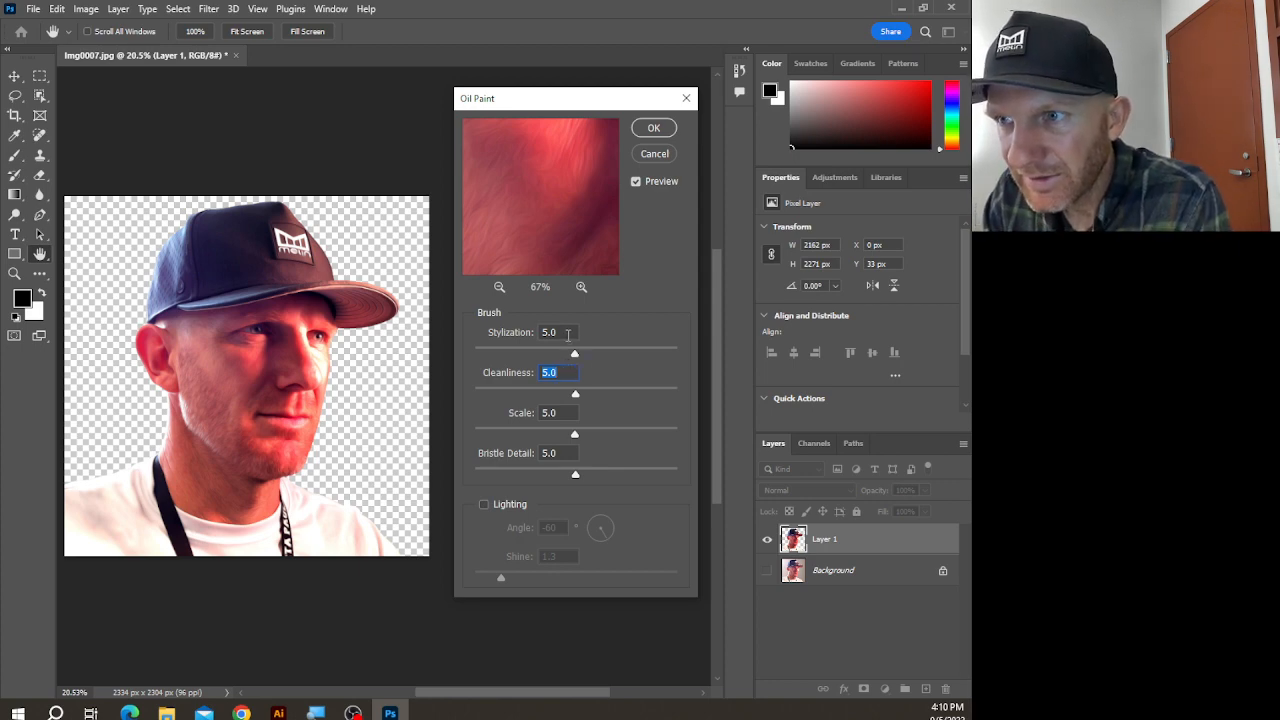
pyautogui.click(566, 333)
pyautogui.doubleClick(566, 333)
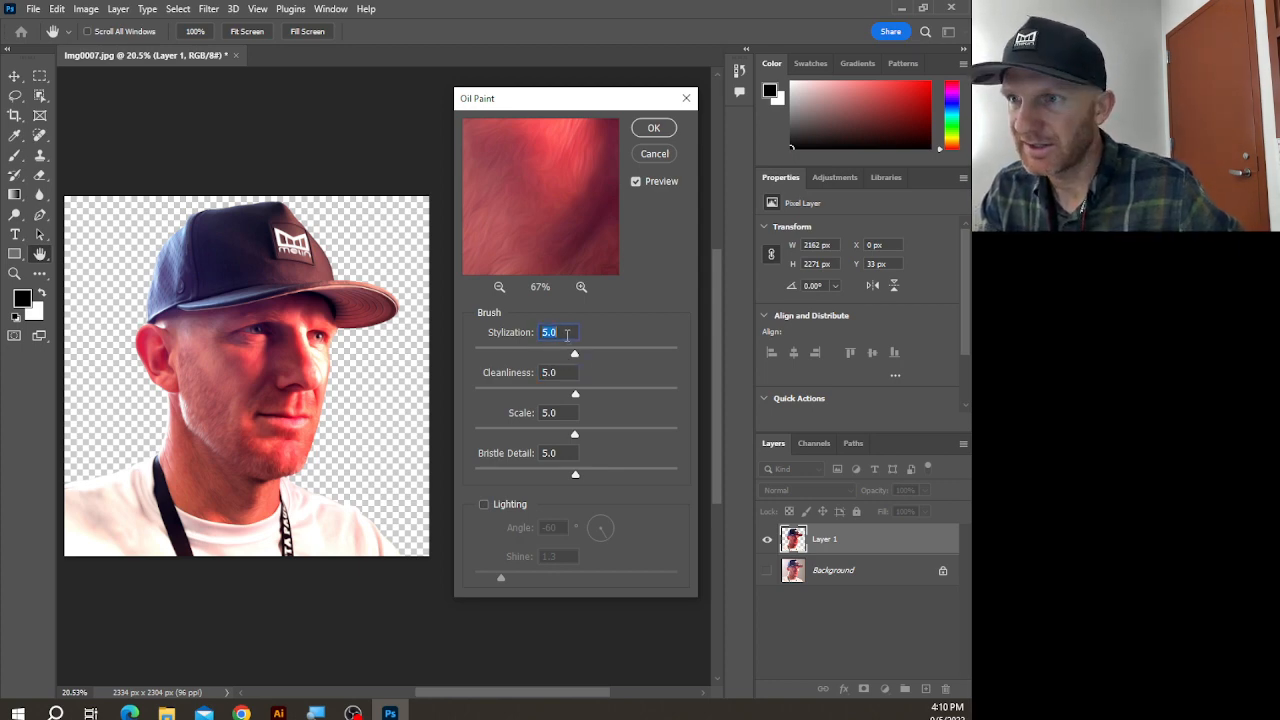
pyautogui.write('10')
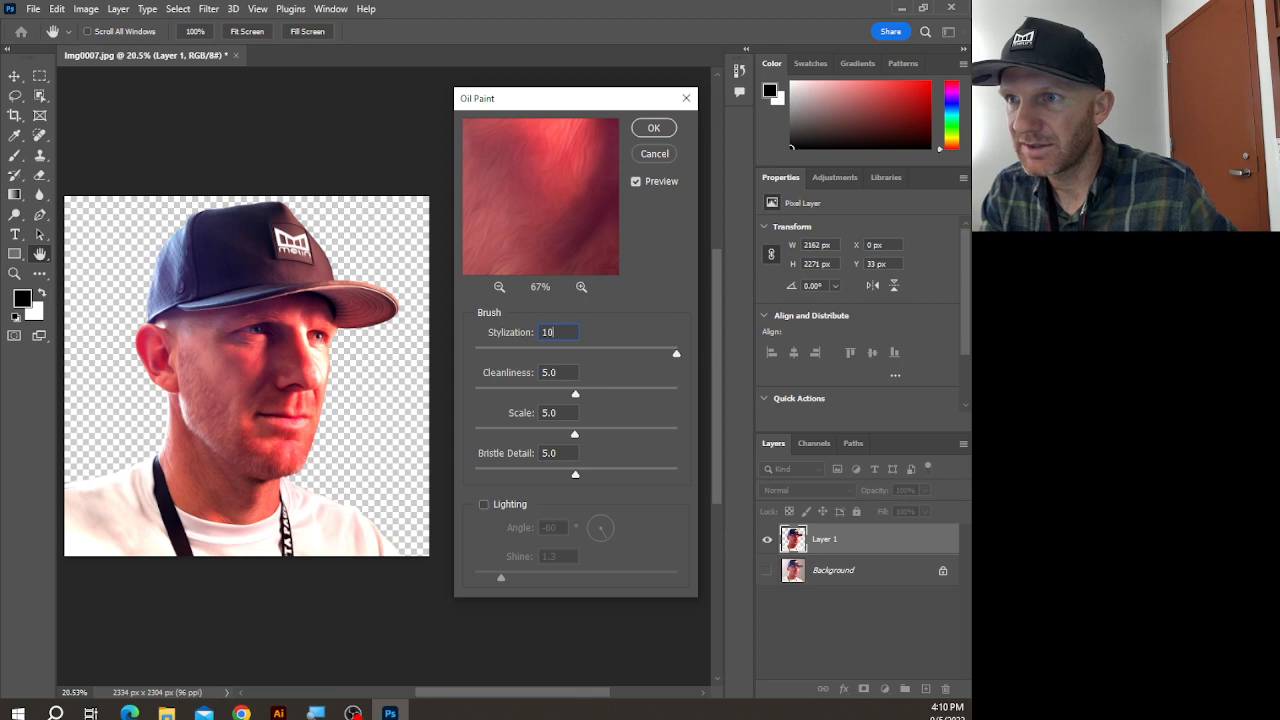
pyautogui.click(653, 129)
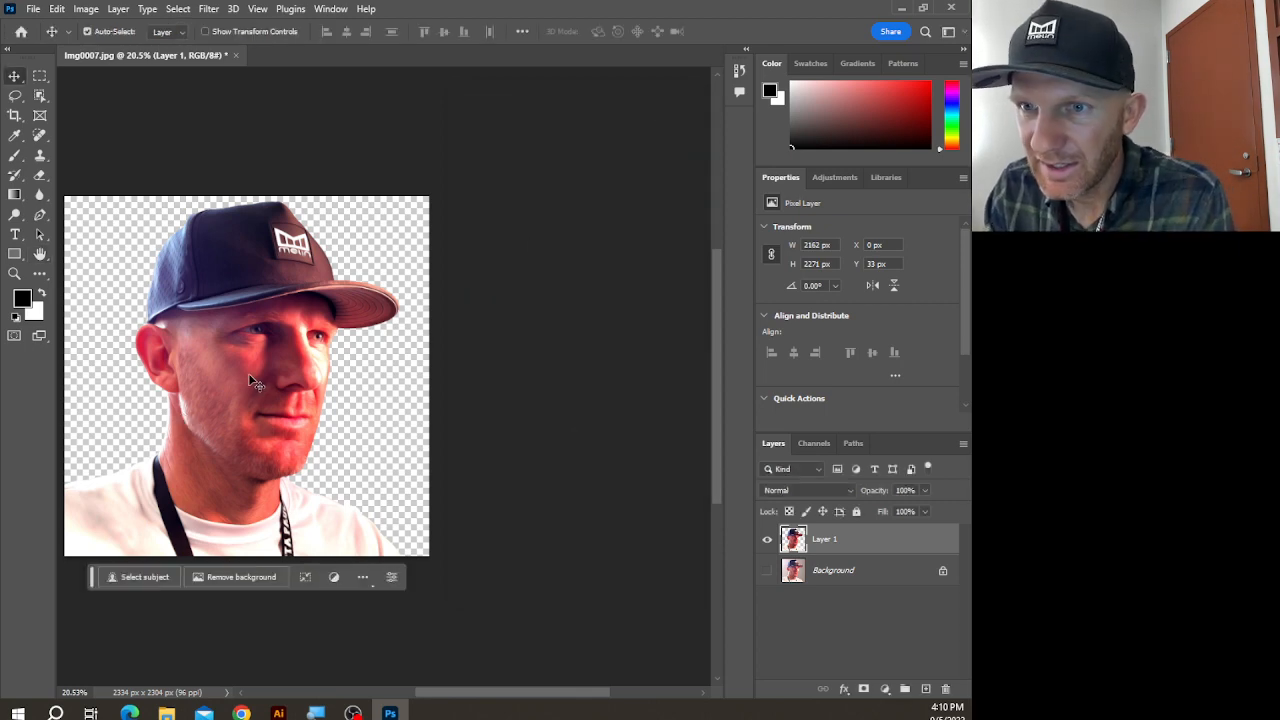
# - Examine the painted texture up close across the portrait's face, beard, neck and cap
pyautogui.scroll(2, 278, 350)
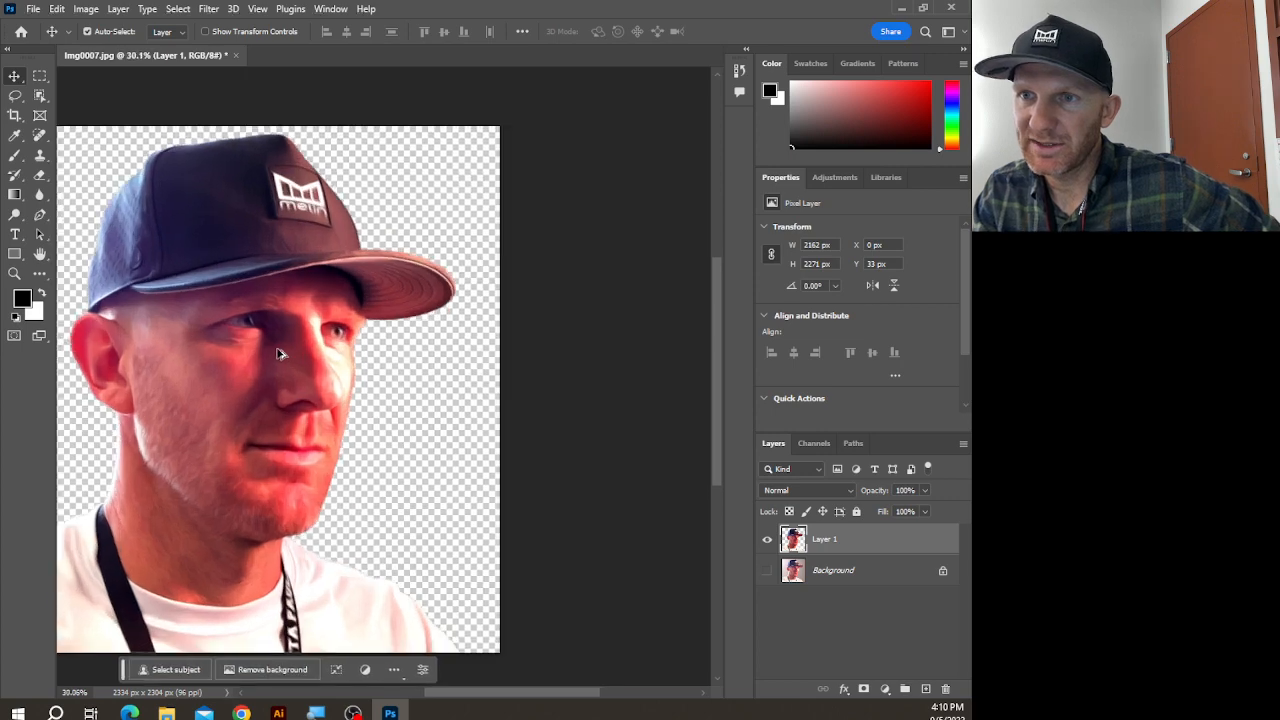
pyautogui.scroll(6, 279, 352)
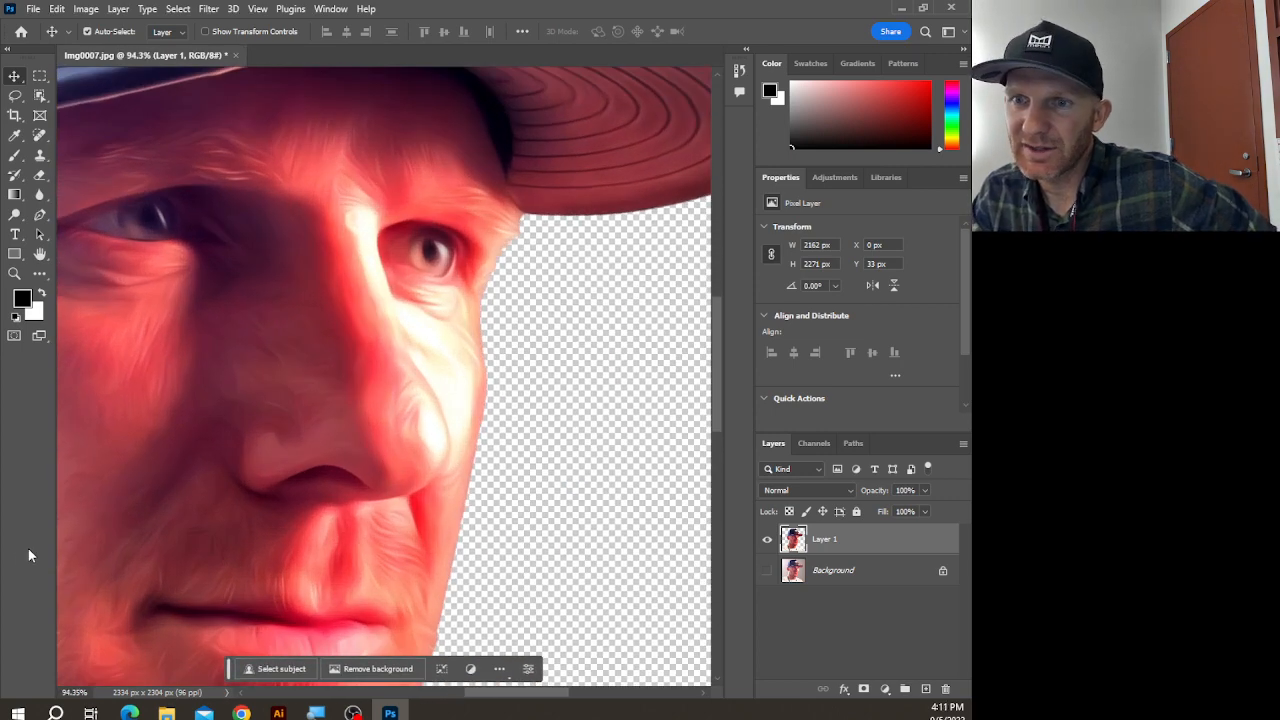
pyautogui.moveTo(124, 504); pyautogui.dragTo(447, 273)
pyautogui.moveTo(430, 487); pyautogui.dragTo(309, 273)
pyautogui.moveTo(277, 431); pyautogui.dragTo(503, 534)
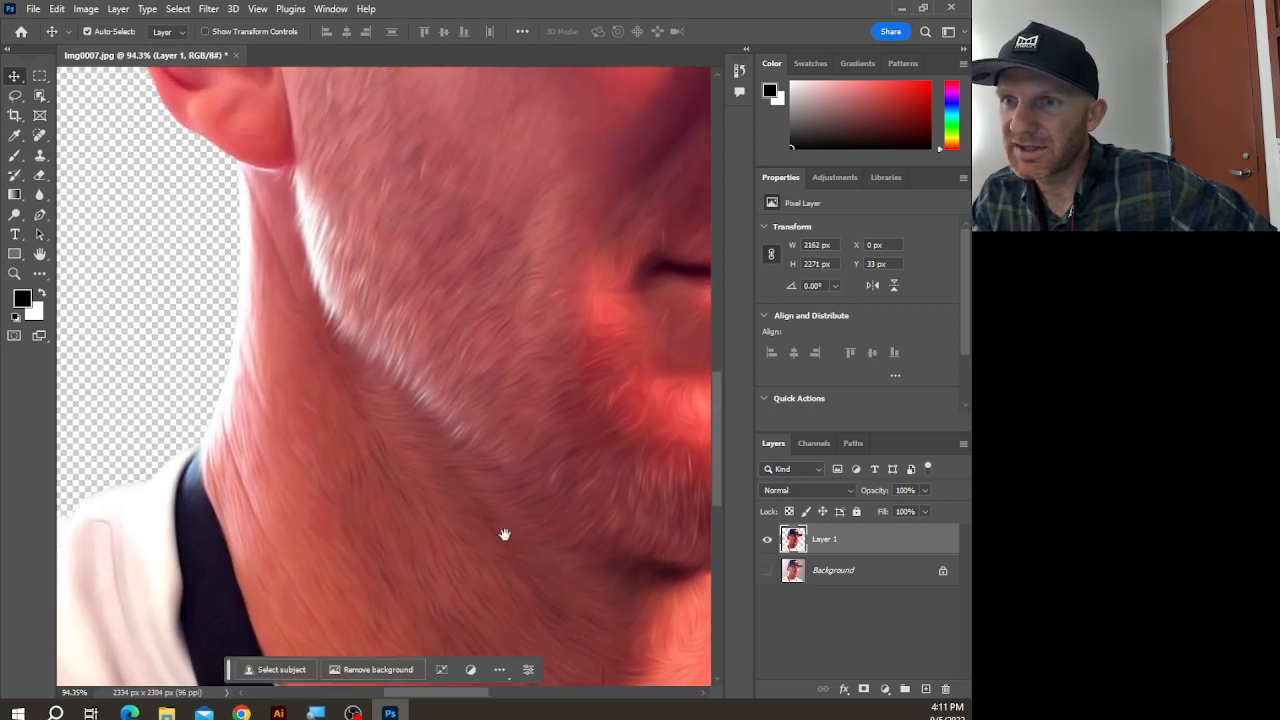
pyautogui.moveTo(466, 323); pyautogui.dragTo(368, 614)
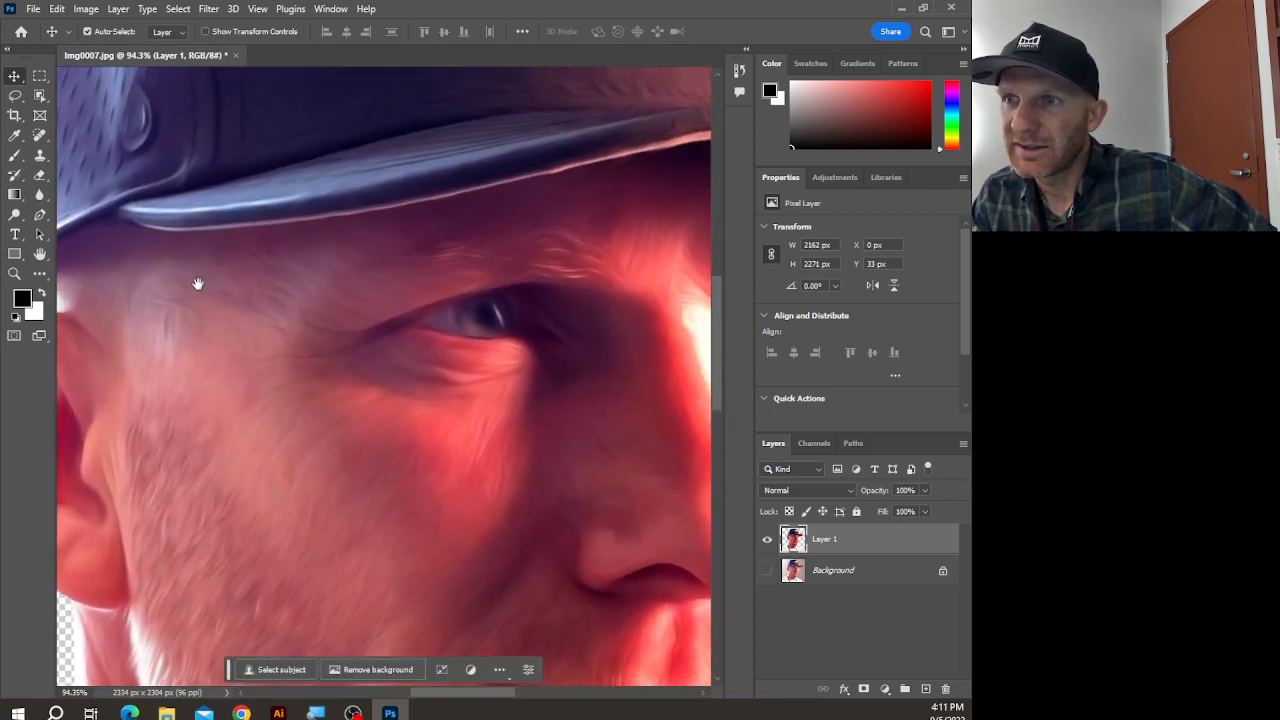
pyautogui.moveTo(250, 317); pyautogui.dragTo(361, 450)
pyautogui.moveTo(408, 260); pyautogui.dragTo(228, 470)
pyautogui.moveTo(486, 477); pyautogui.dragTo(277, 423)
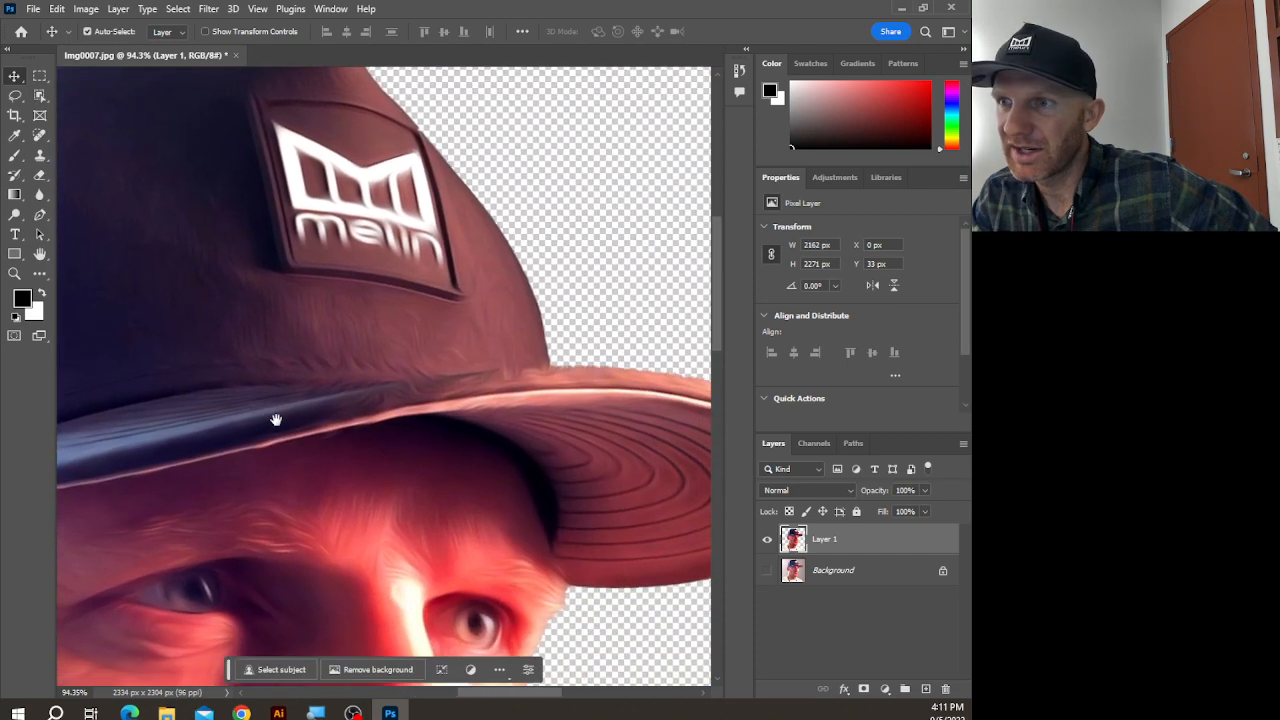
pyautogui.moveTo(589, 514); pyautogui.dragTo(437, 300)
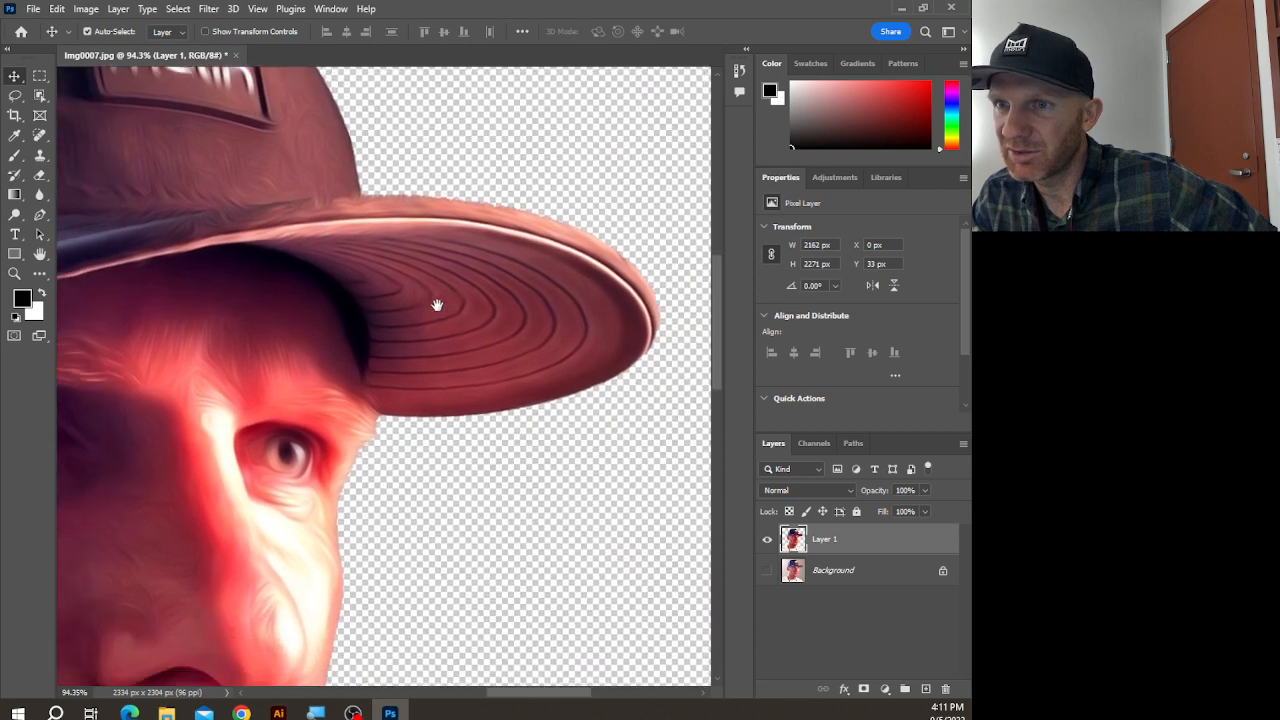
pyautogui.moveTo(377, 529); pyautogui.dragTo(411, 307)
pyautogui.moveTo(354, 529); pyautogui.dragTo(492, 473)
pyautogui.scroll(-4, 370, 466)
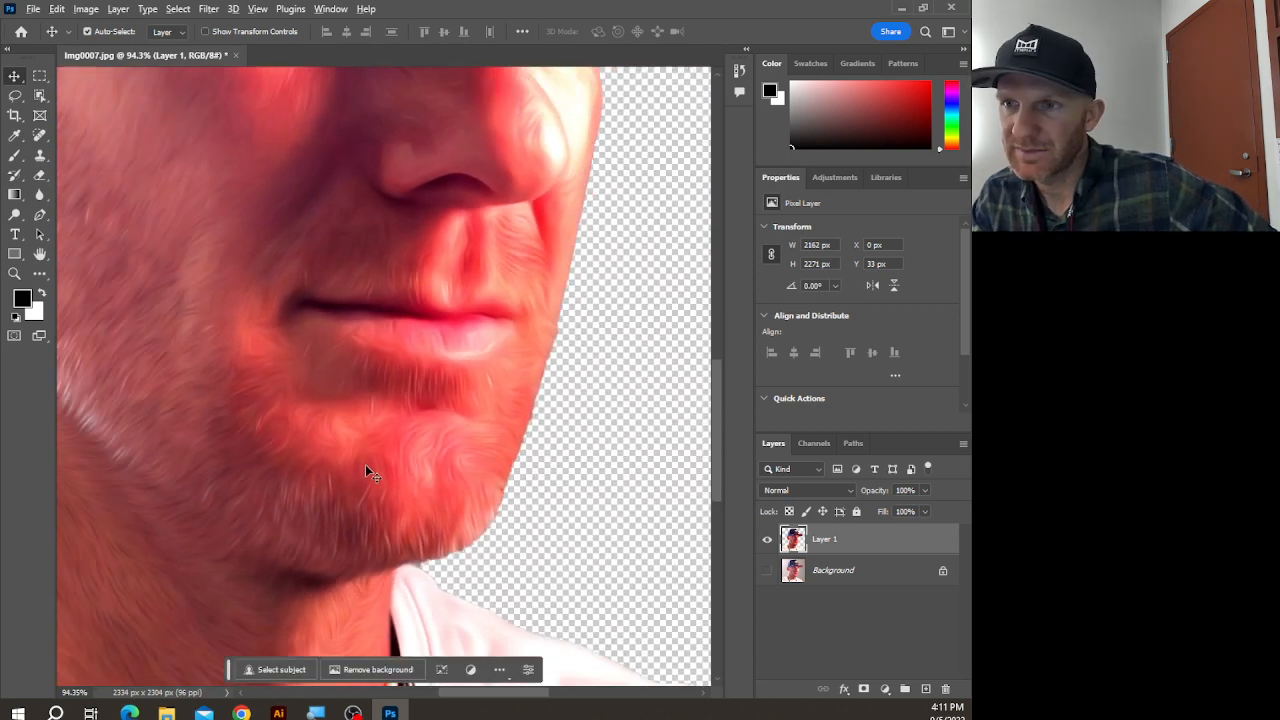
pyautogui.scroll(-3, 366, 467)
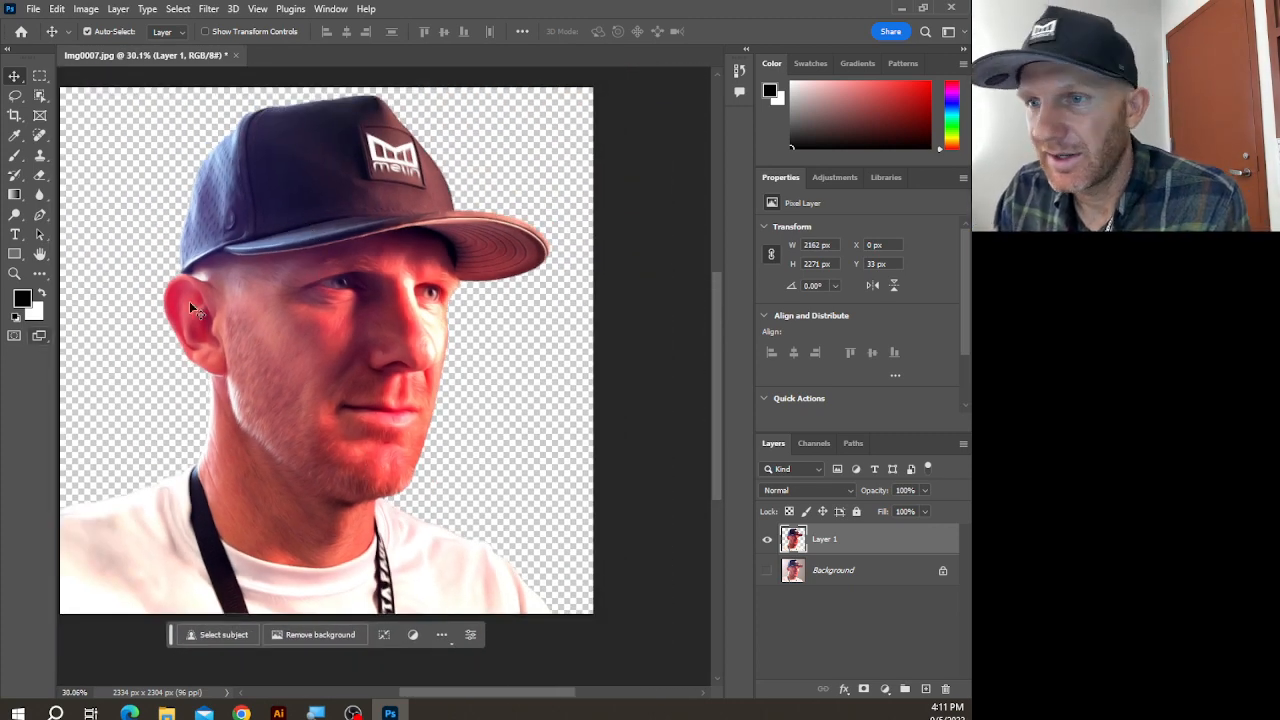
# - Save the document in the Pictures folder as a Photoshop file named color 1, with Maximize Compatibility on
pyautogui.click(33, 8)
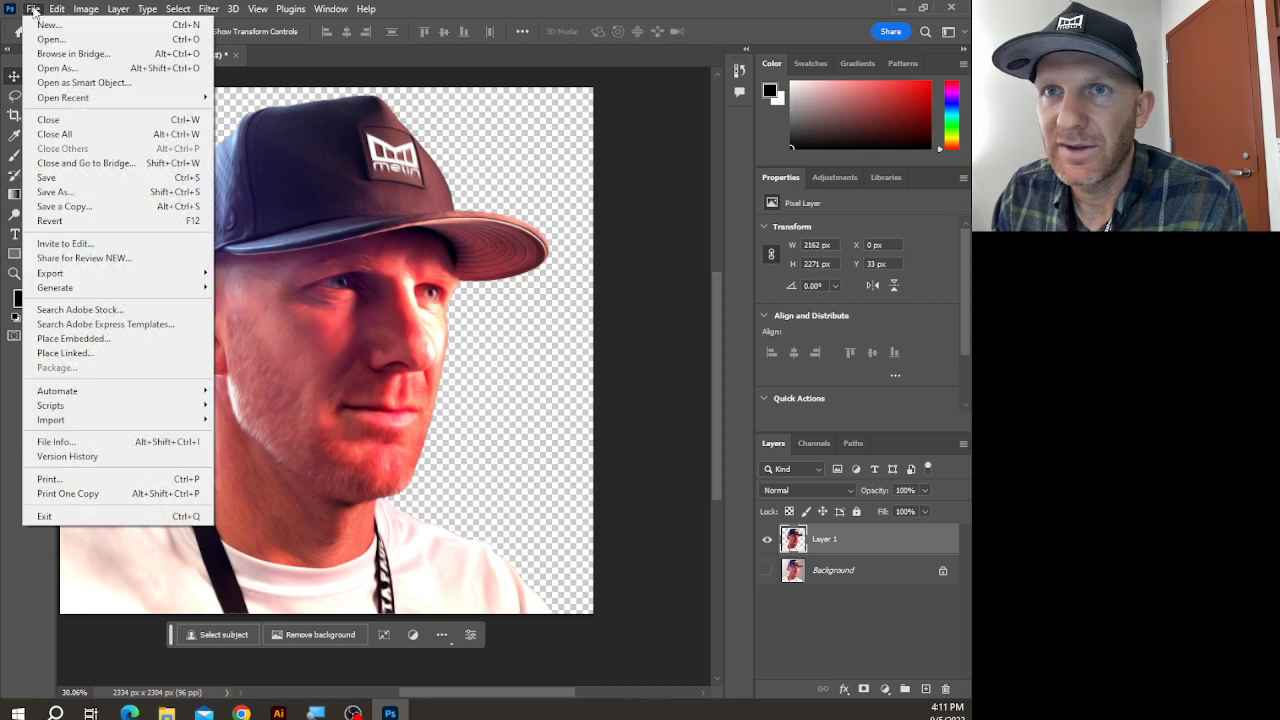
pyautogui.click(107, 193)
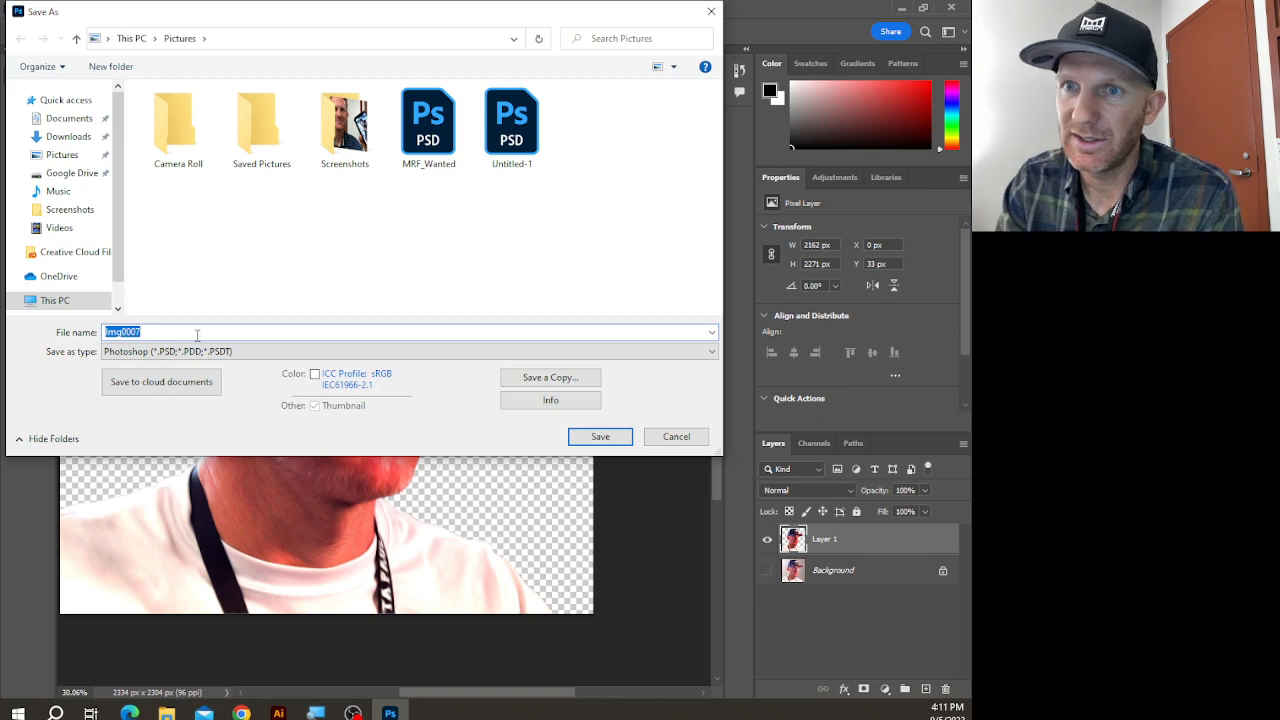
pyautogui.write('colo')
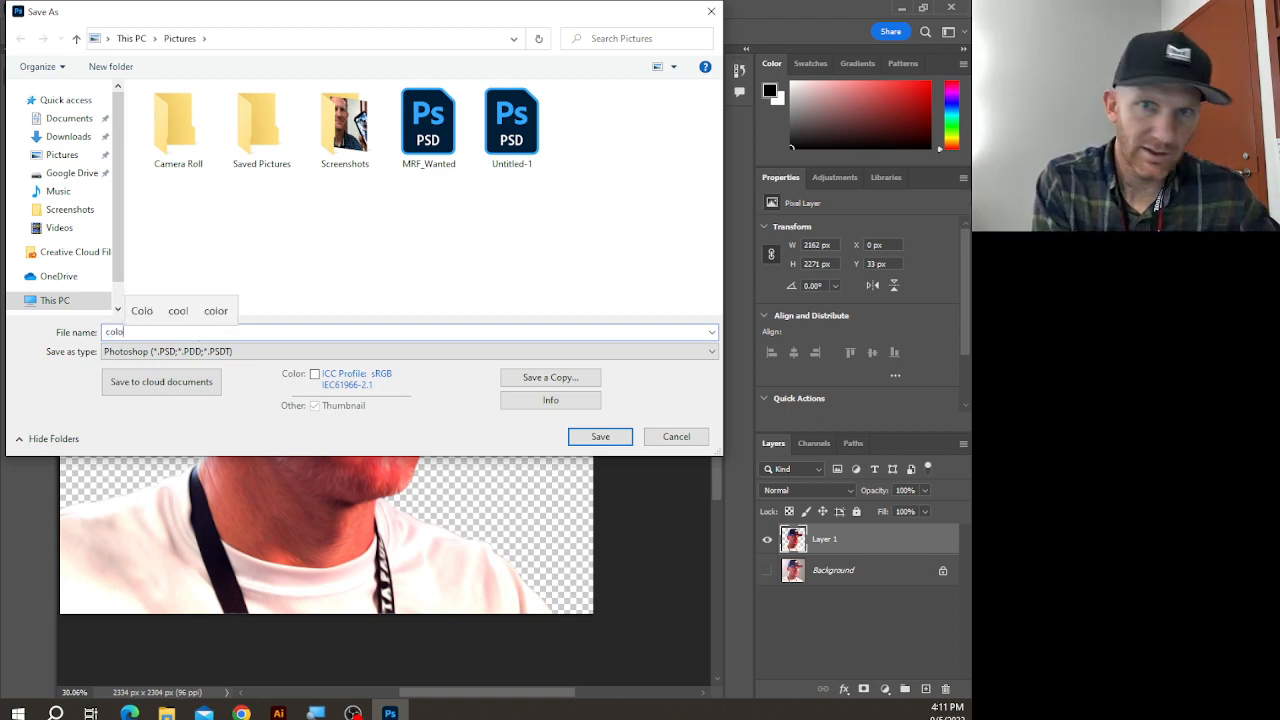
pyautogui.write('r 1')
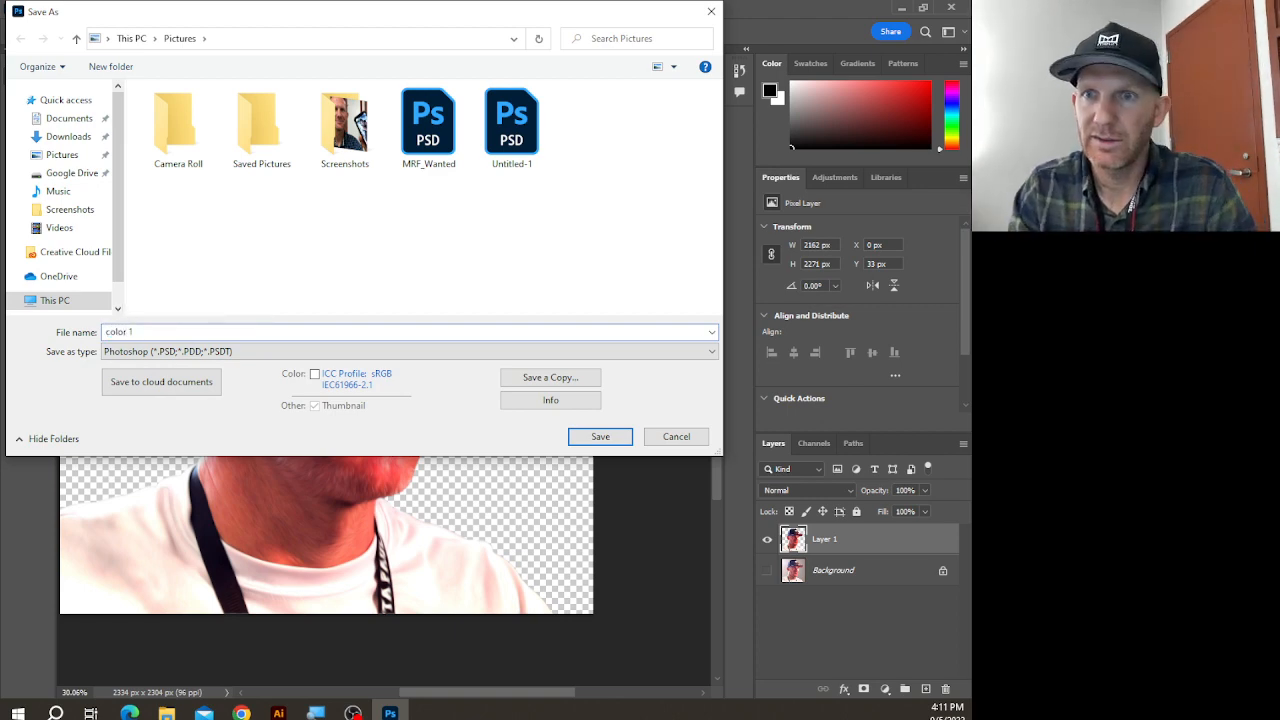
pyautogui.click(610, 438)
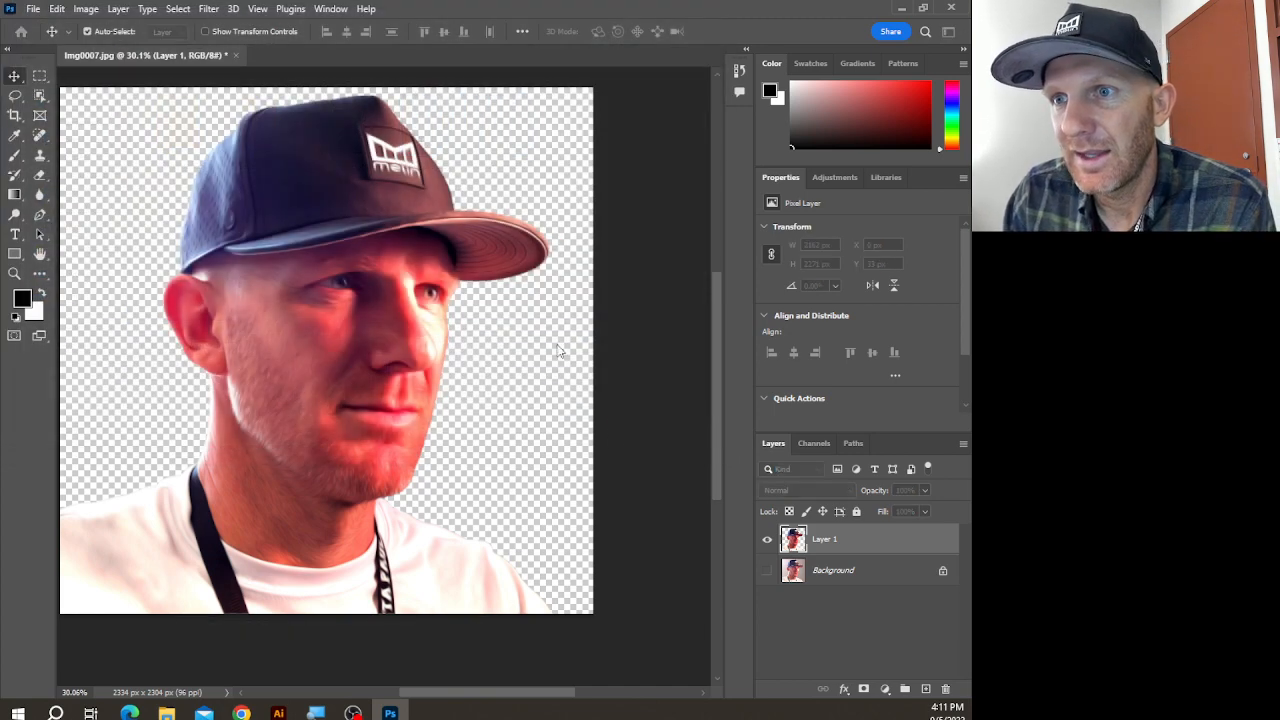
pyautogui.click(85, 12)
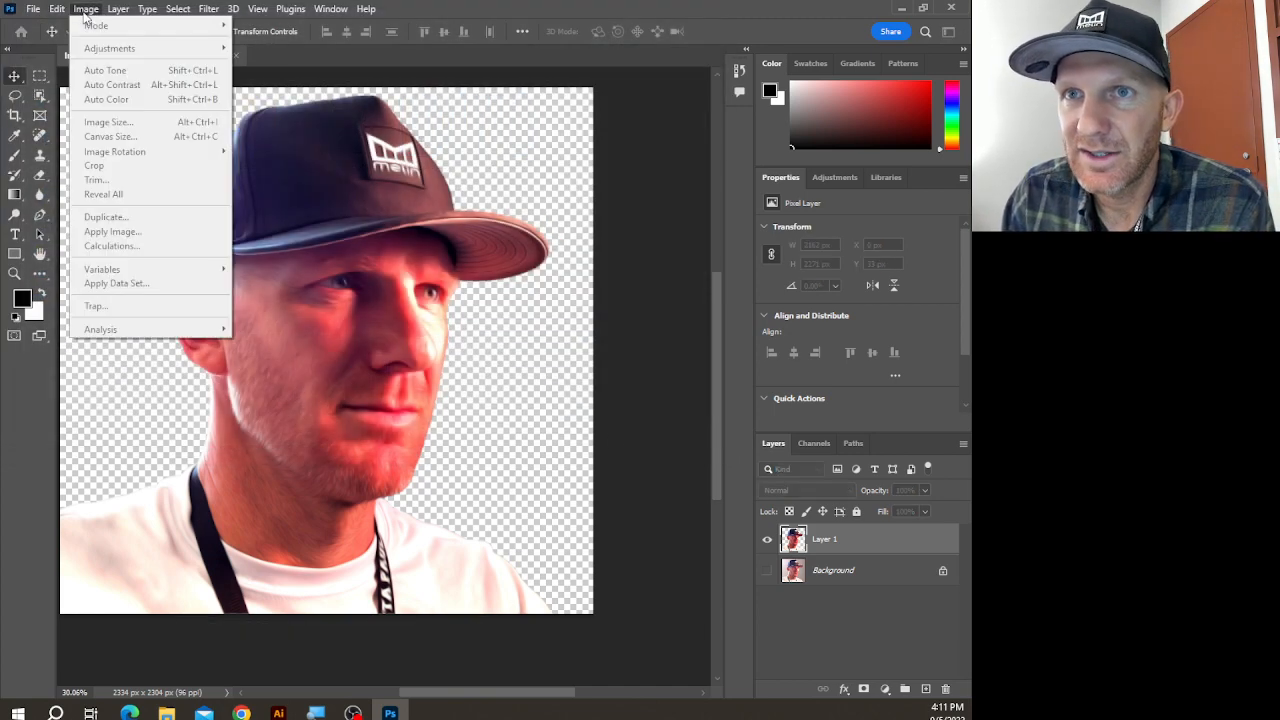
pyautogui.click(490, 153)
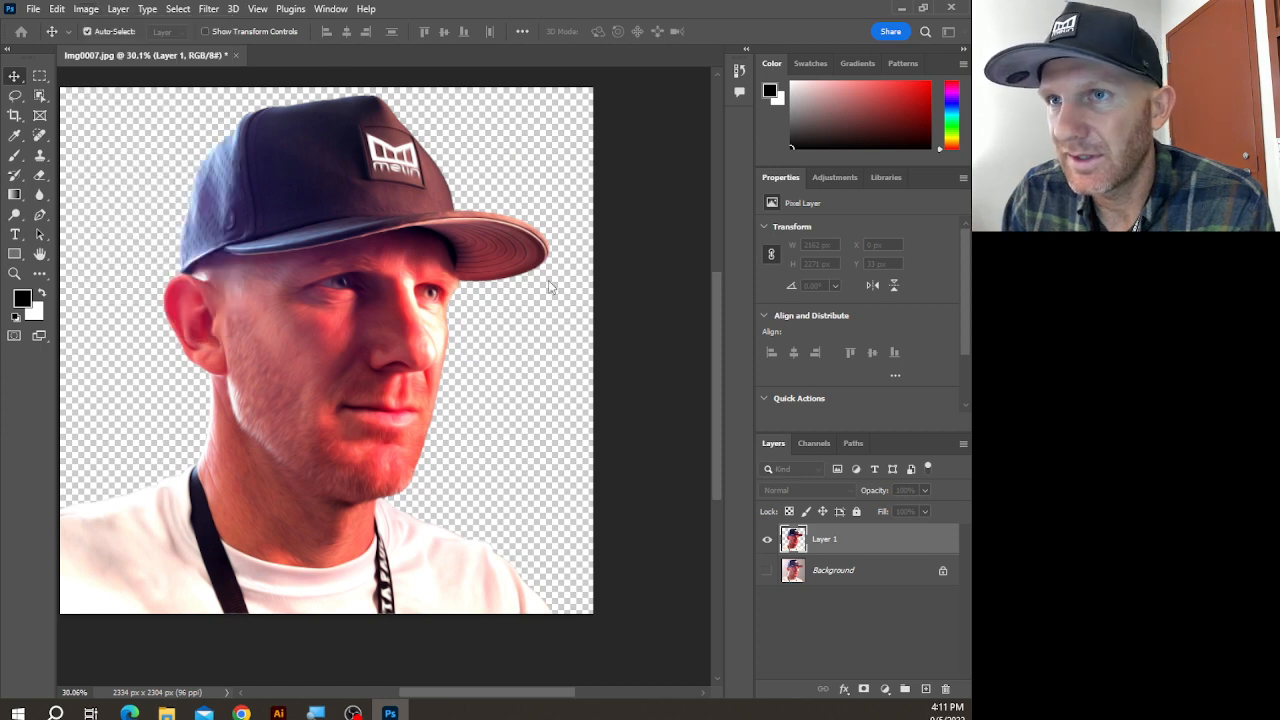
pyautogui.click(99, 11)
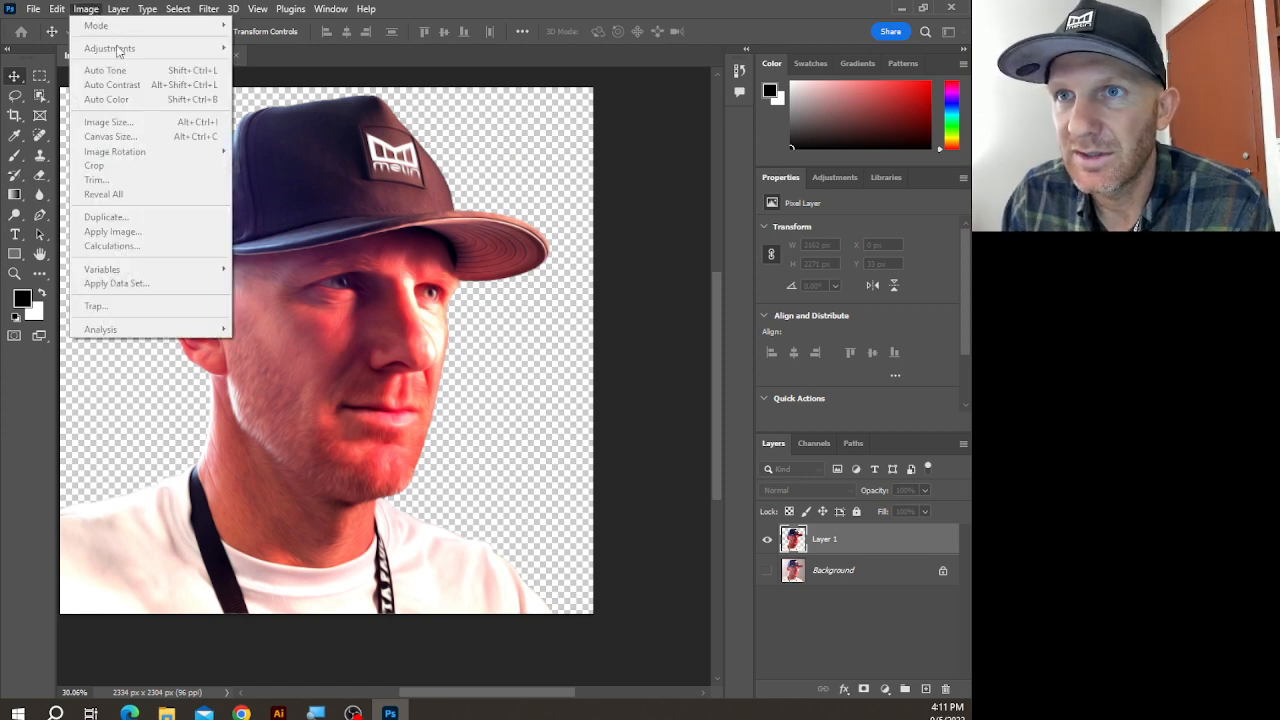
pyautogui.click(925, 594)
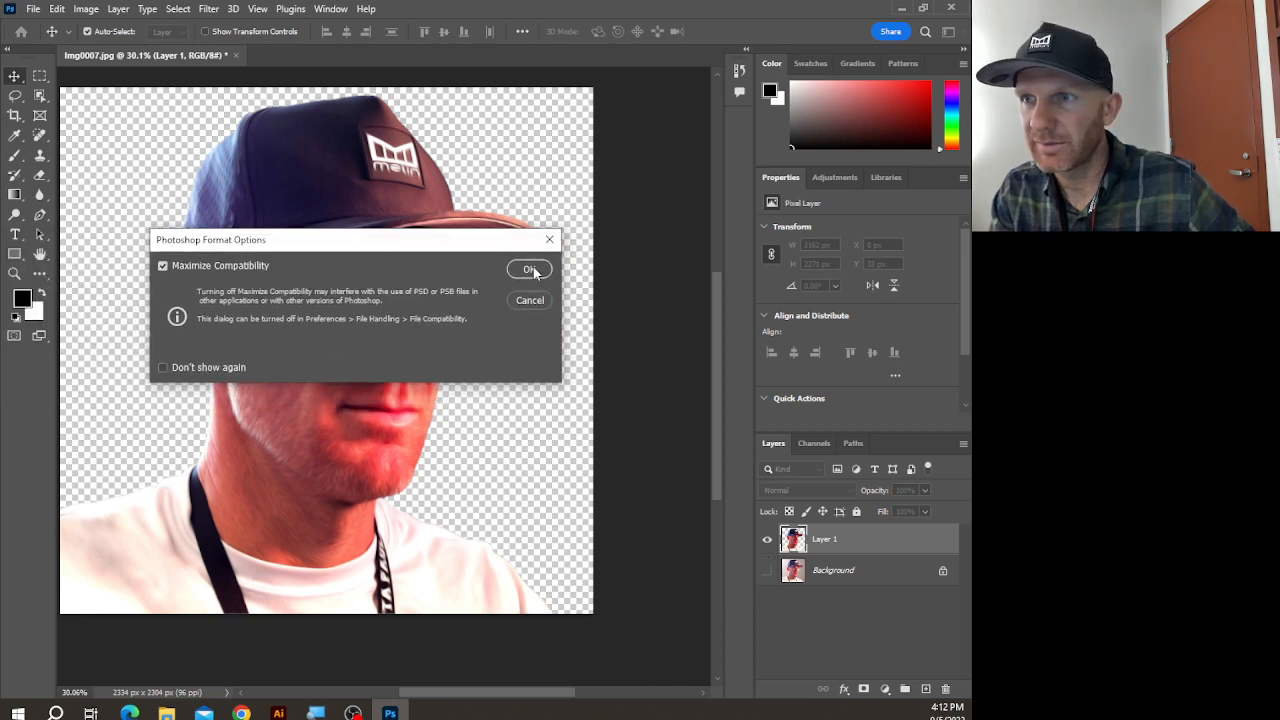
pyautogui.click(533, 268)
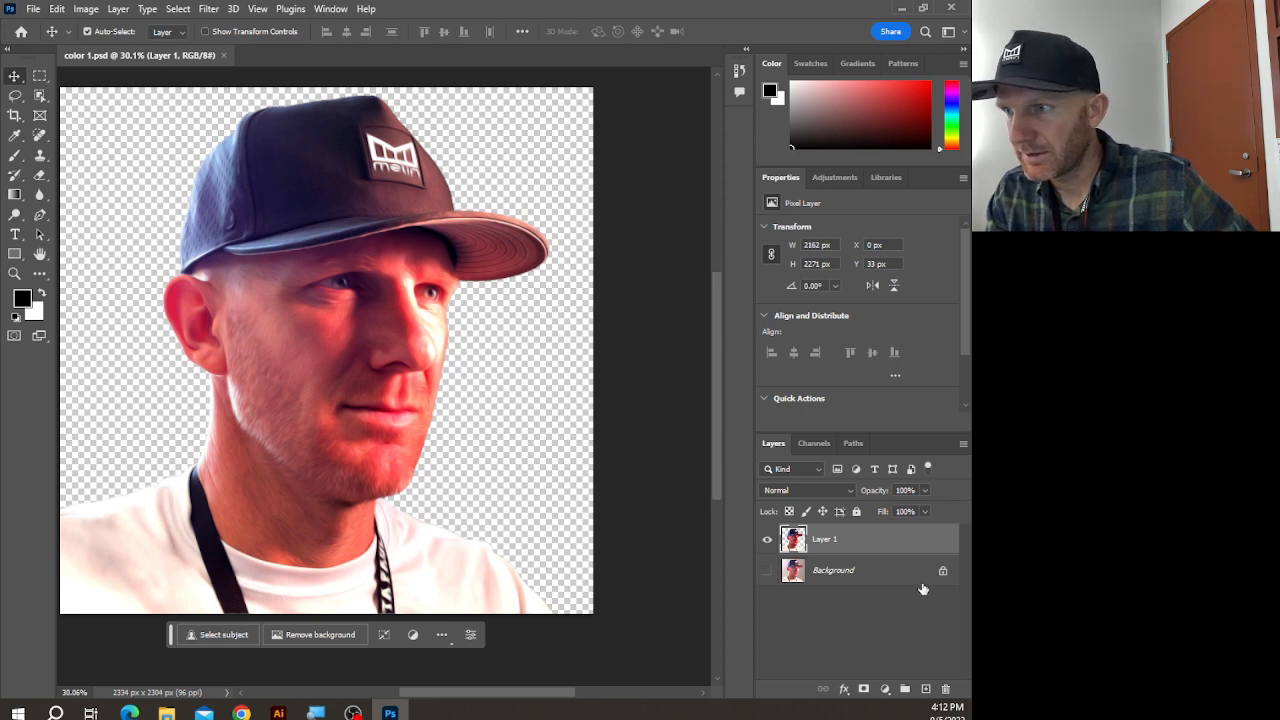
# - Desaturate the oil-painted portrait on Layer 1
pyautogui.click(86, 9)
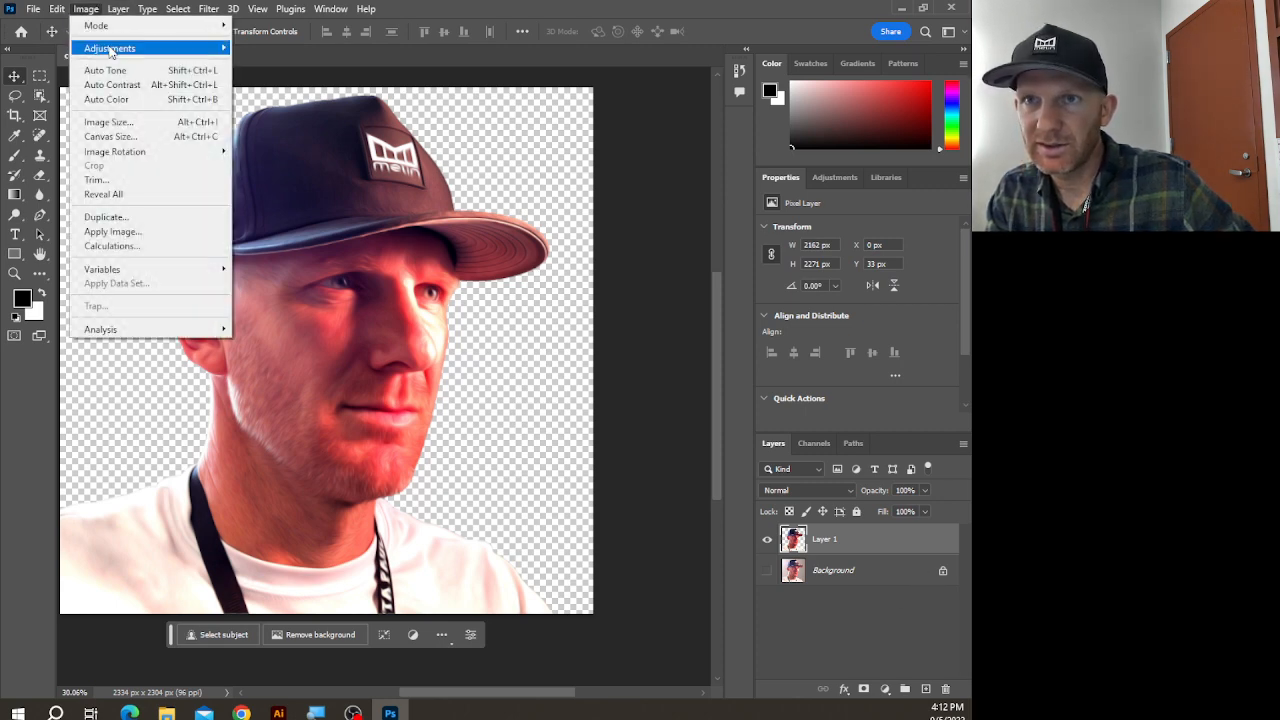
pyautogui.moveTo(110, 50)
pyautogui.click(325, 339)
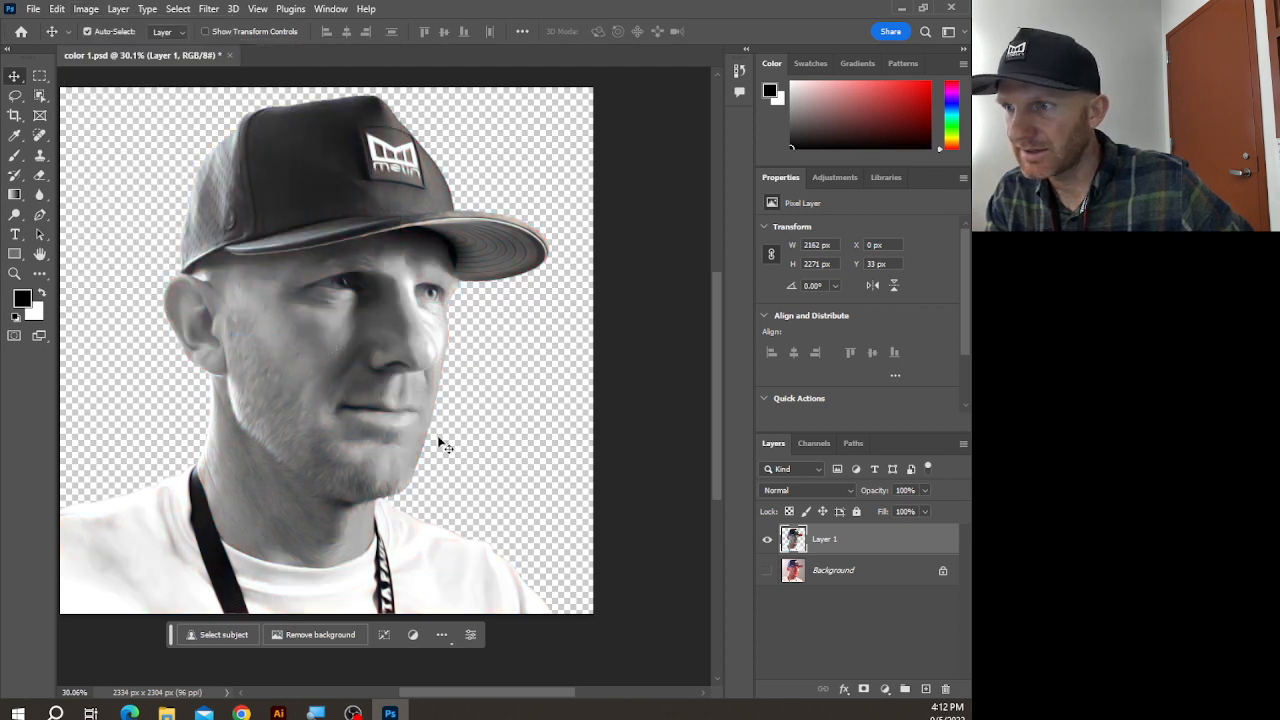
# - Apply a Levels adjustment to Layer 1 with input levels of 44 for shadows, 0.75 for midtones and 255 for highlights
pyautogui.click(94, 9)
pyautogui.moveTo(108, 48)
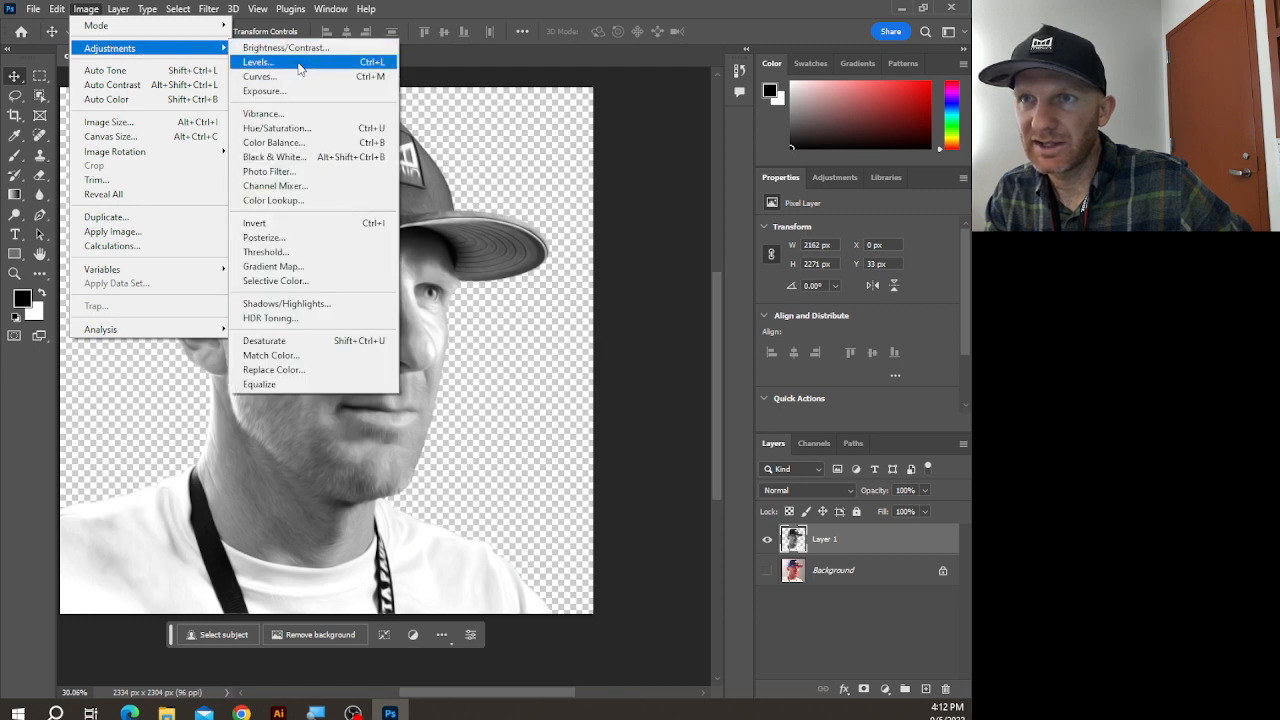
pyautogui.click(295, 57)
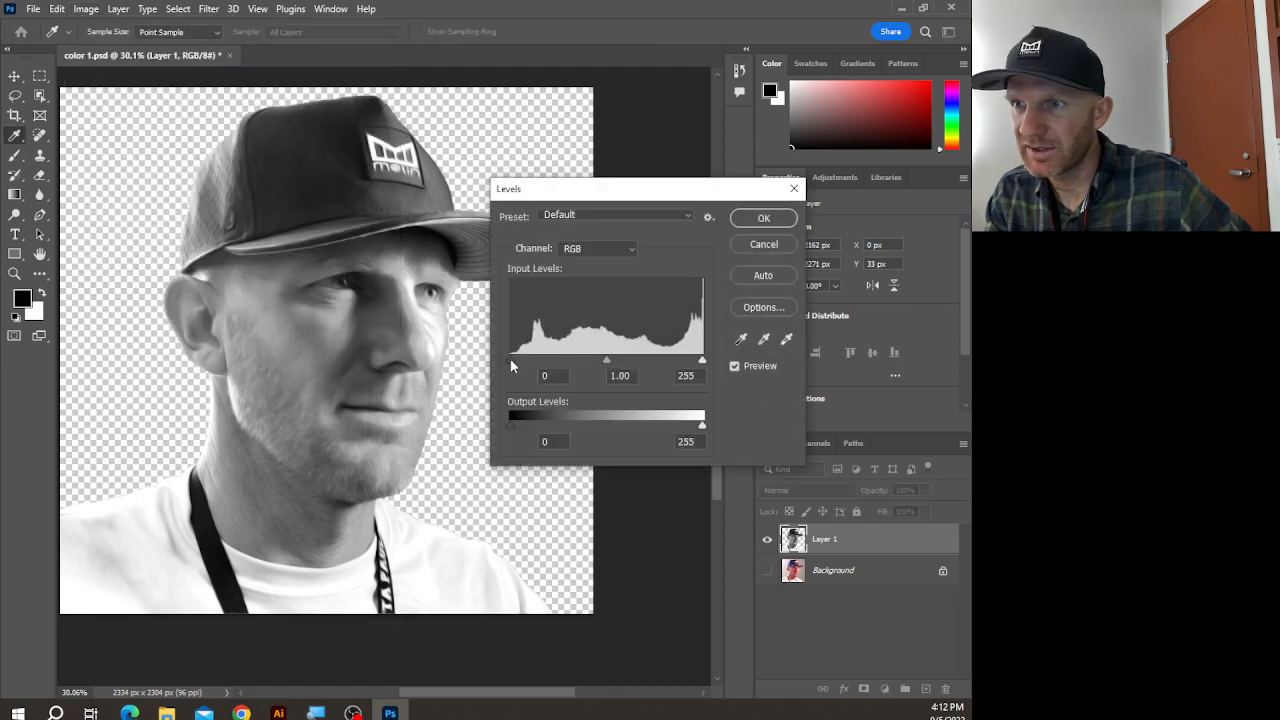
pyautogui.moveTo(510, 359); pyautogui.dragTo(612, 359)
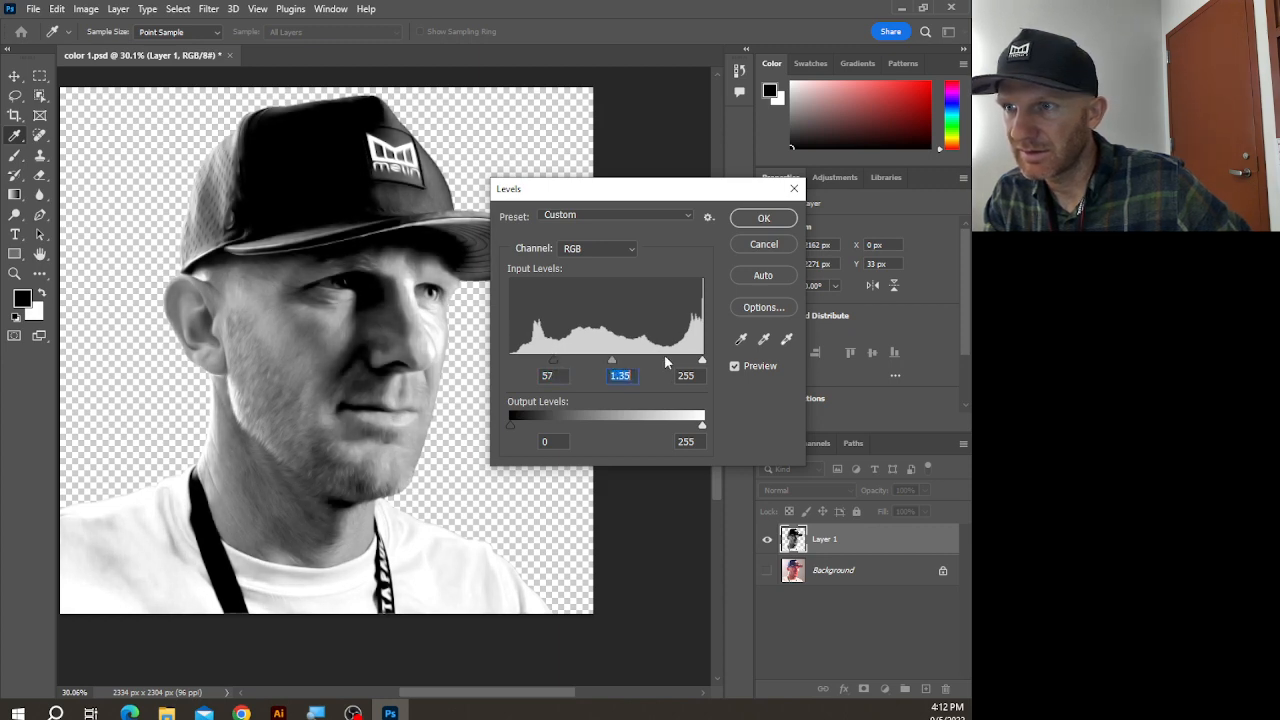
pyautogui.moveTo(702, 362); pyautogui.dragTo(686, 361)
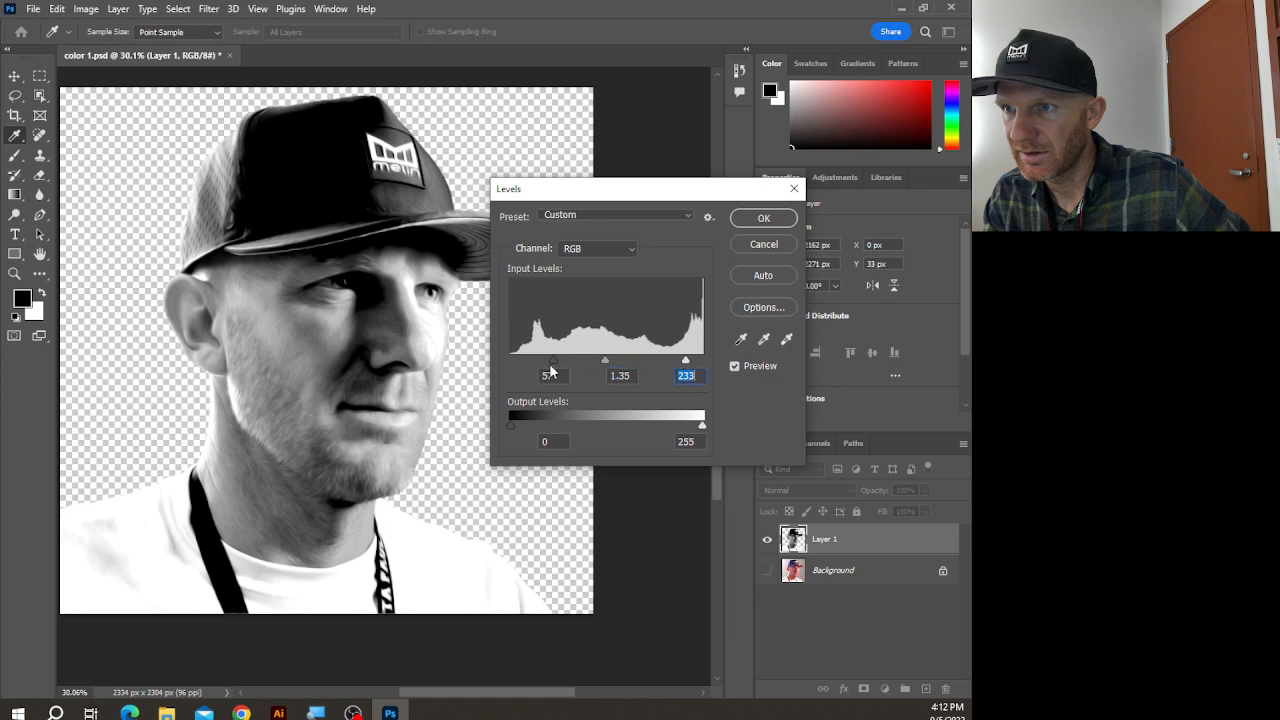
pyautogui.moveTo(557, 367)
pyautogui.mouseDown()
pyautogui.moveTo(648, 366)
pyautogui.moveTo(543, 361)
pyautogui.mouseUp()
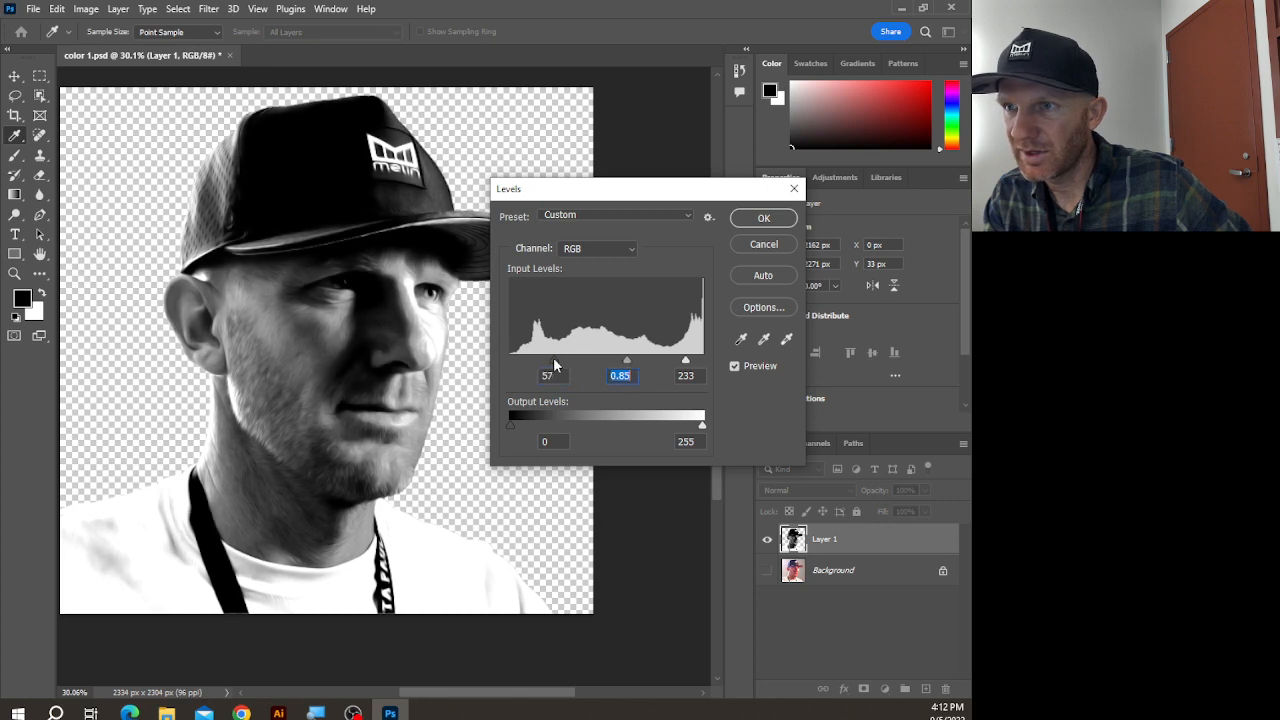
pyautogui.moveTo(685, 362); pyautogui.dragTo(727, 362)
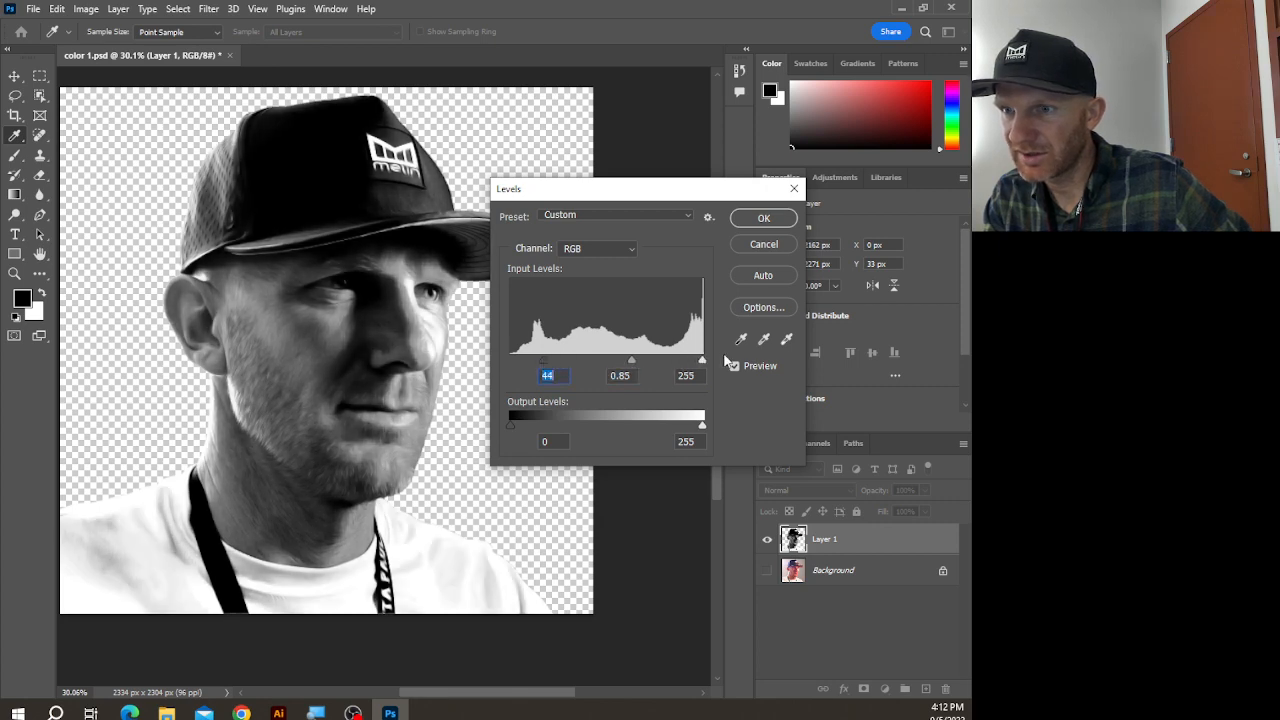
pyautogui.click(702, 360)
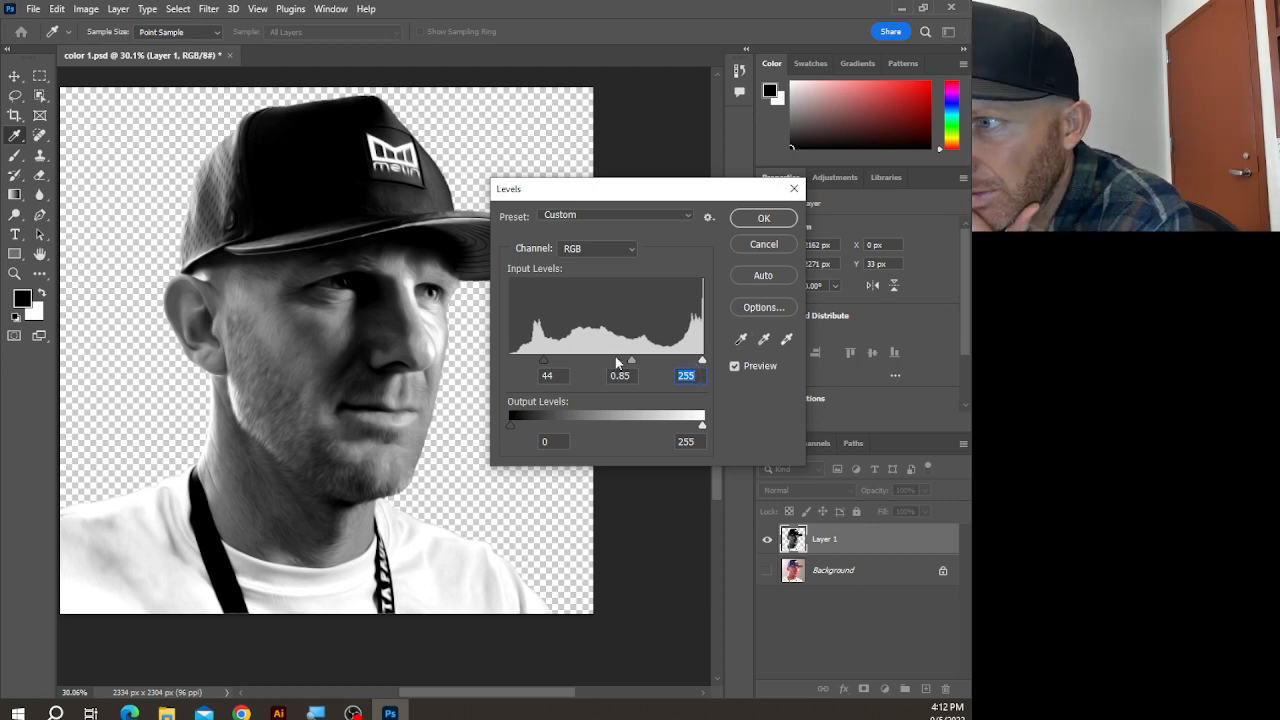
pyautogui.moveTo(630, 362); pyautogui.dragTo(638, 360)
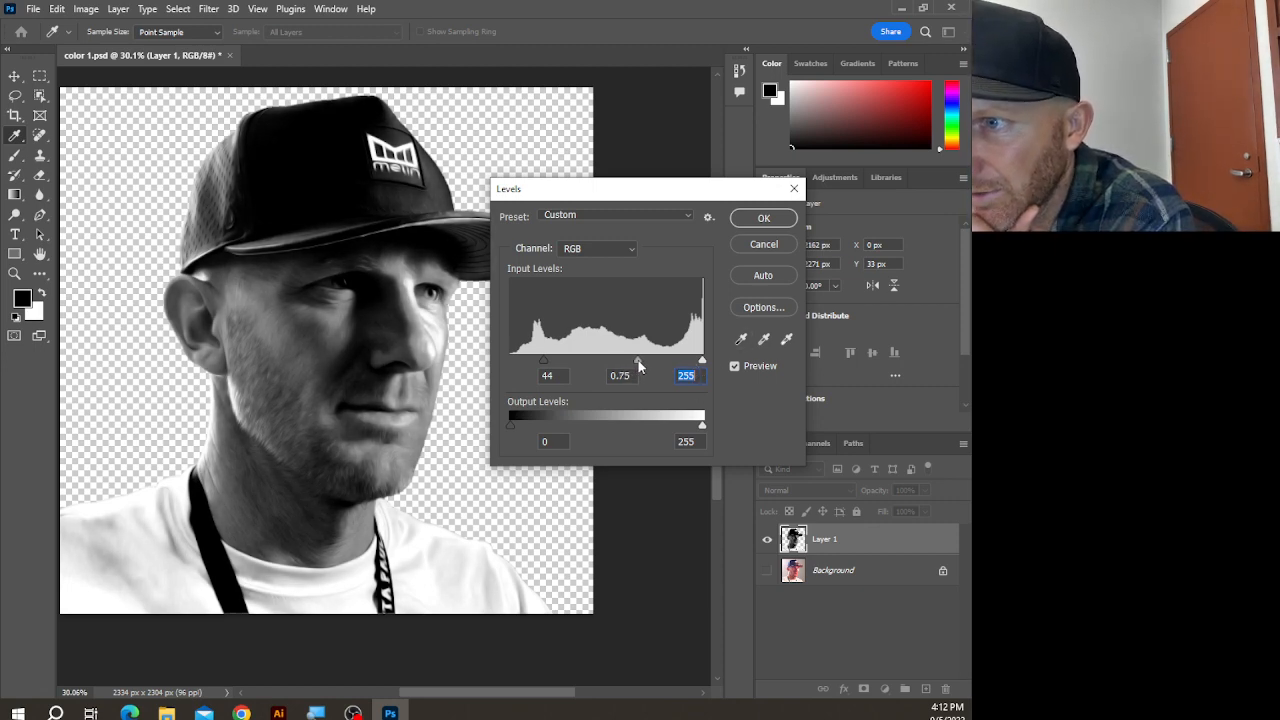
pyautogui.click(638, 361)
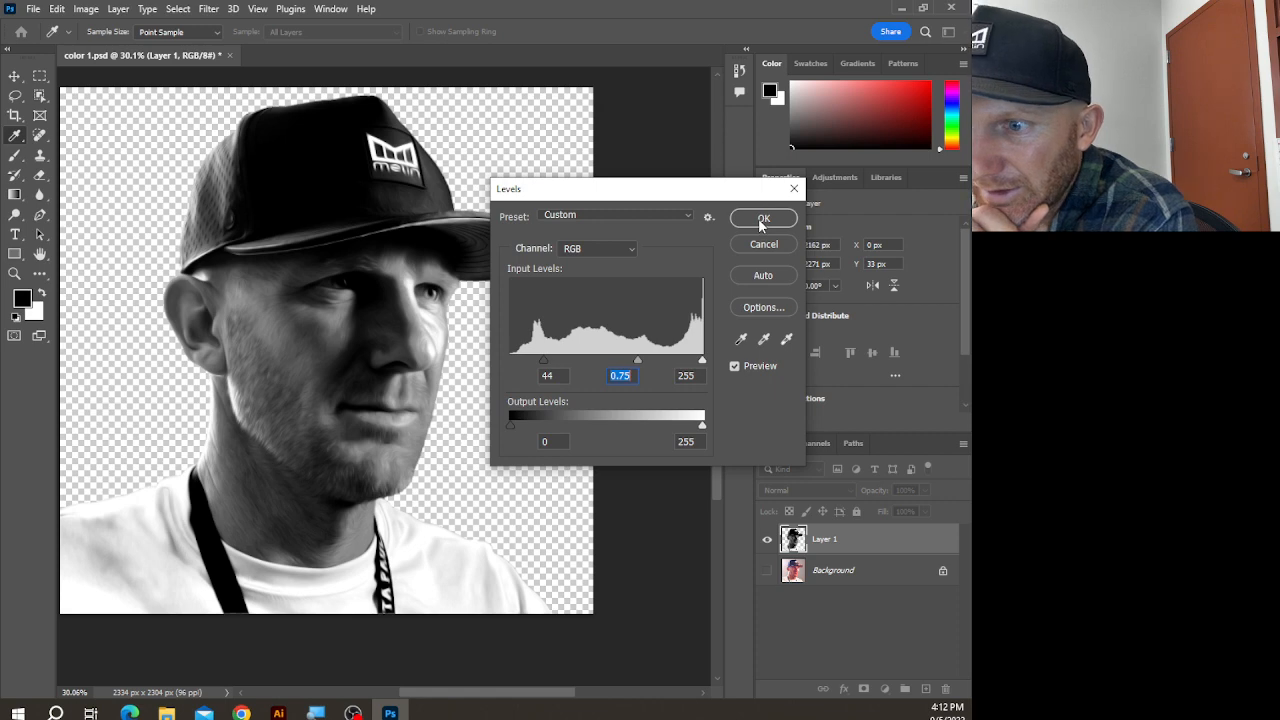
pyautogui.click(762, 218)
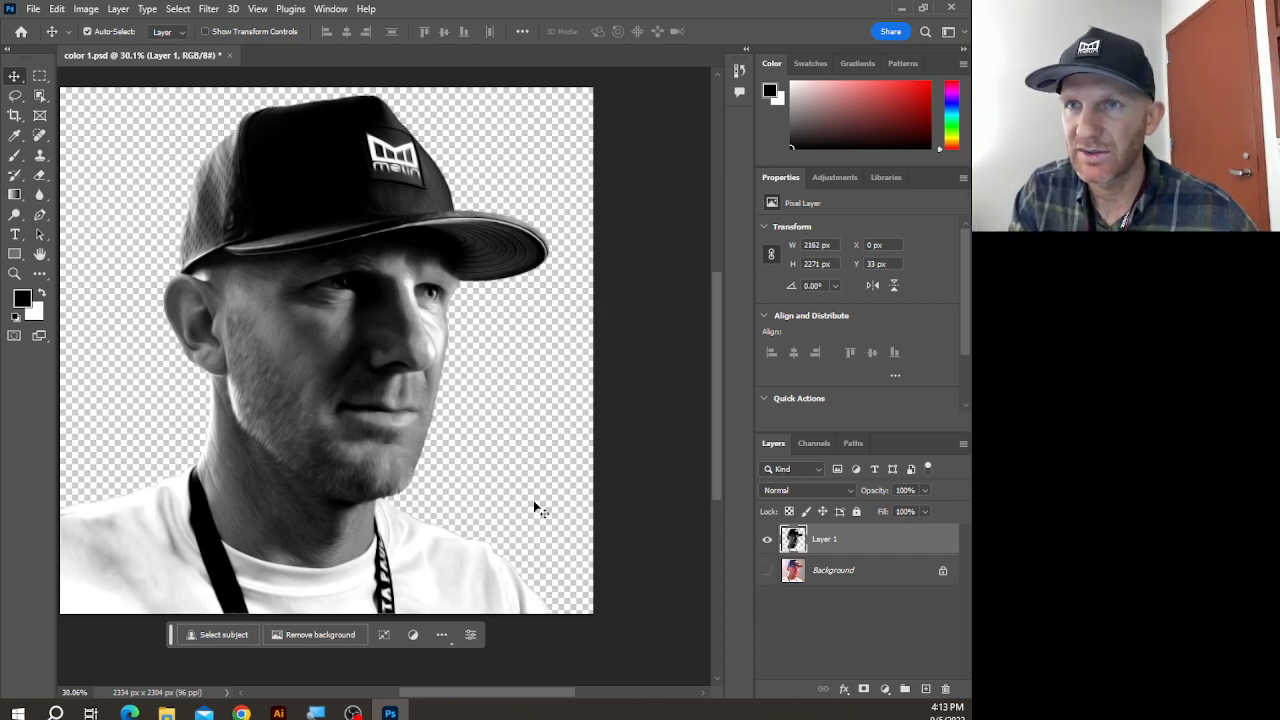
# - Save the black-and-white version in the Pictures folder as a Photoshop file named bw 1, with Maximize Compatibility on
pyautogui.click(33, 11)
pyautogui.click(87, 195)
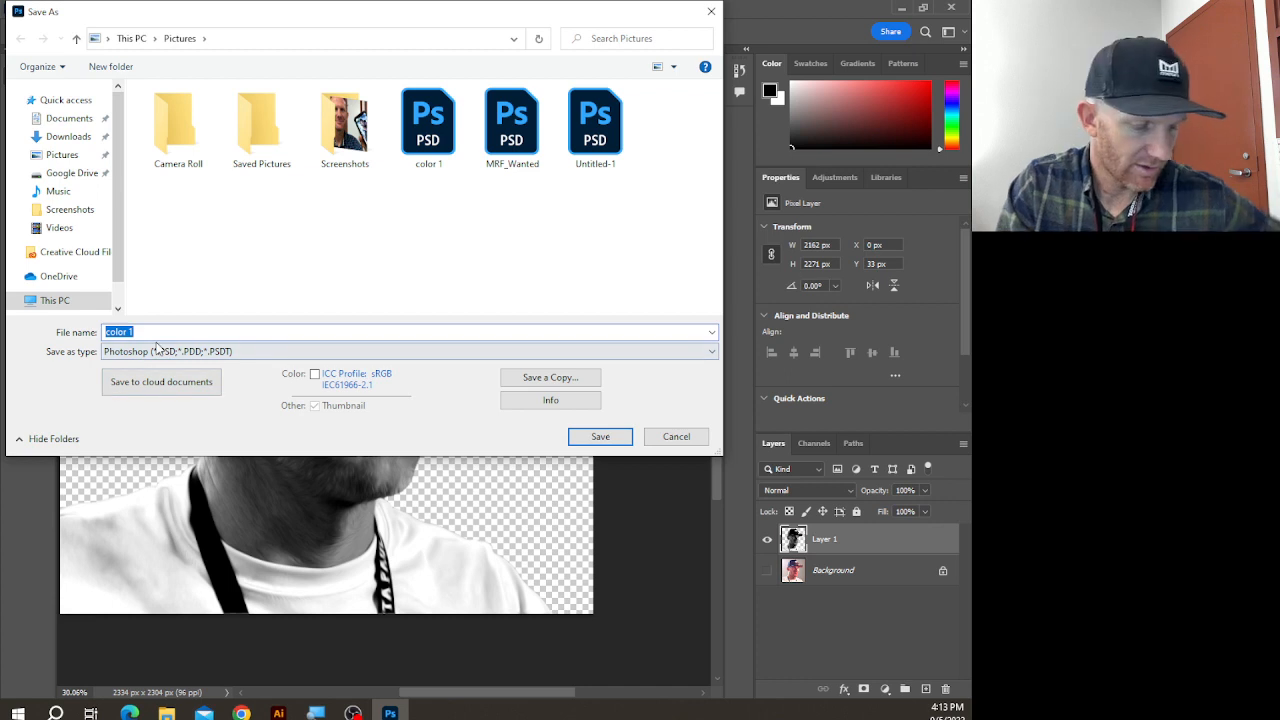
pyautogui.write('bw')
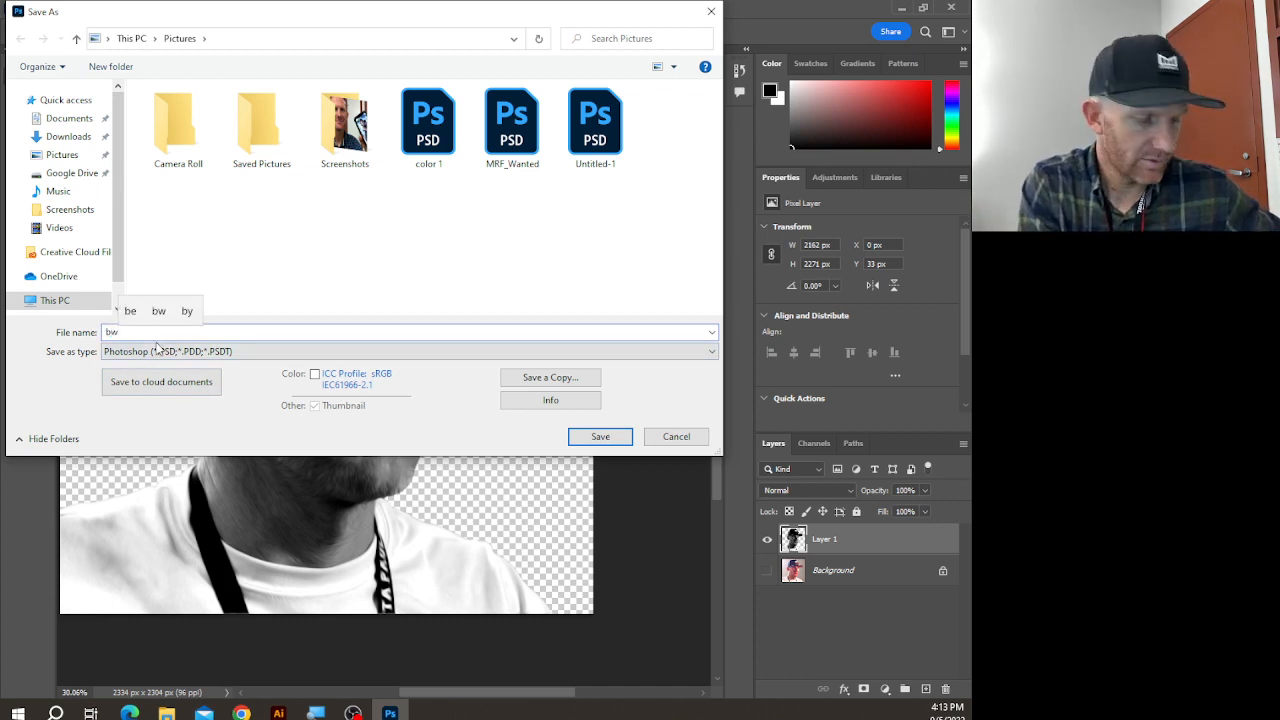
pyautogui.write(' 1')
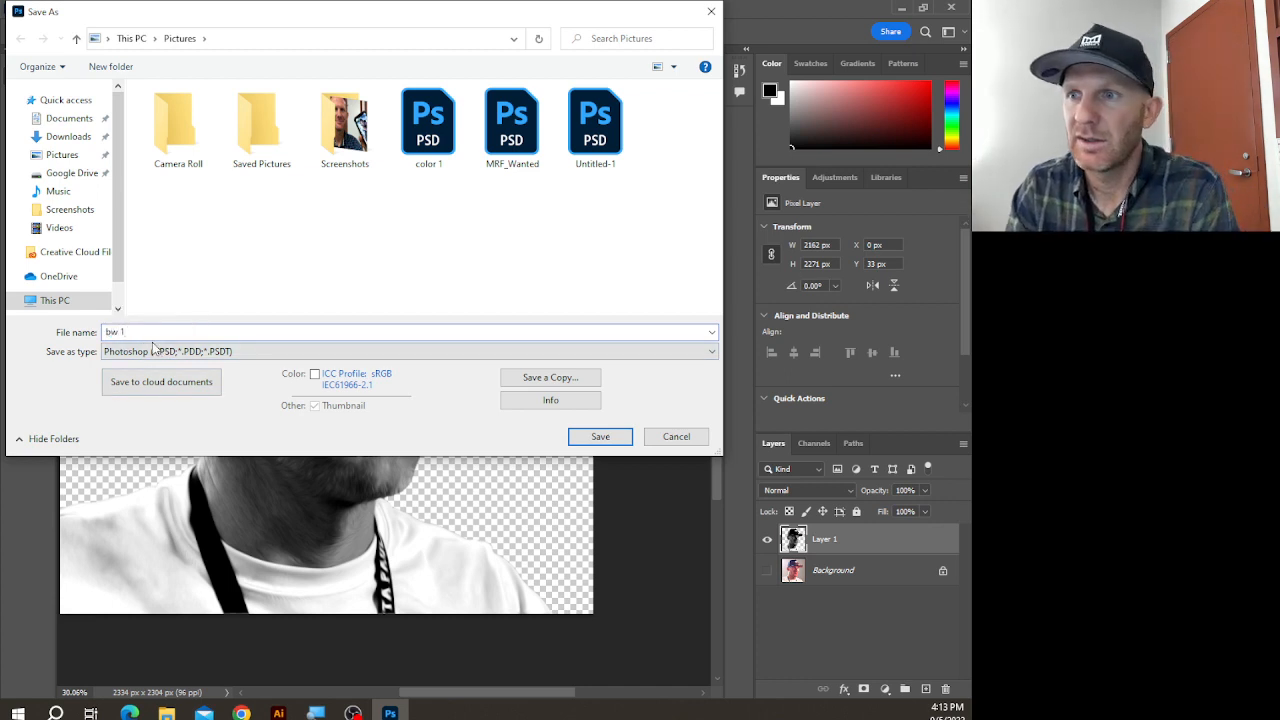
pyautogui.click(600, 437)
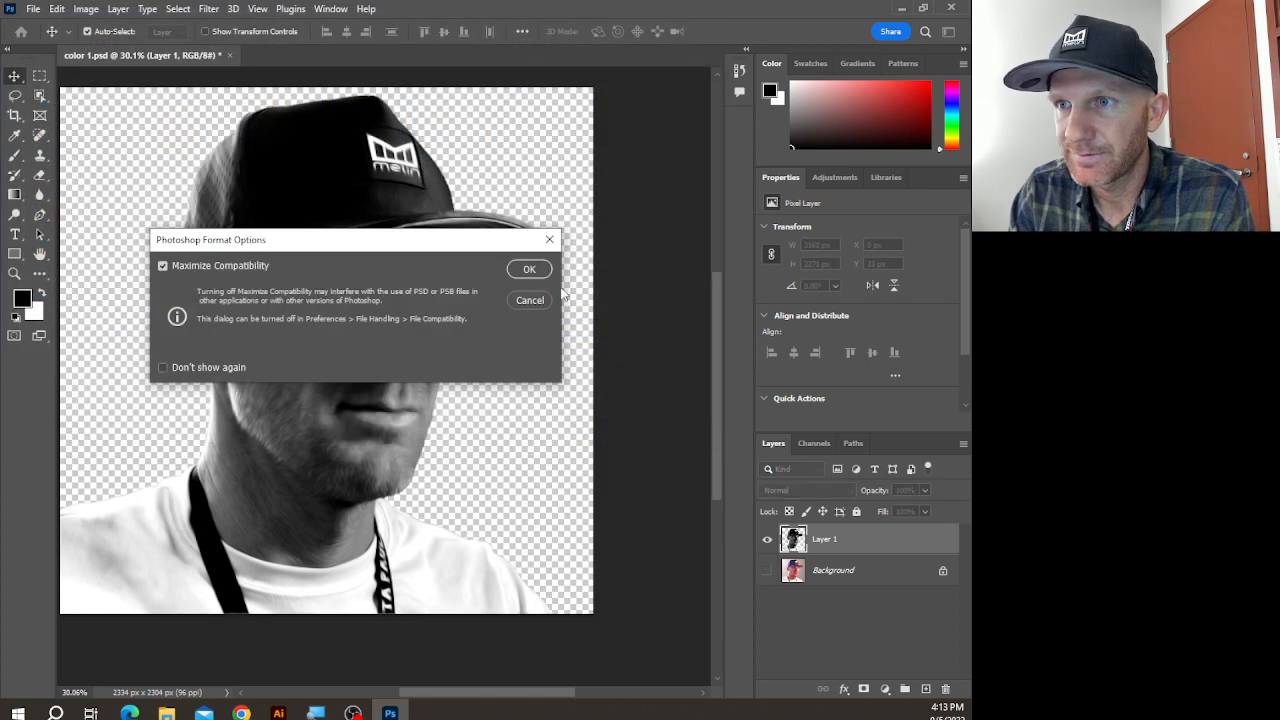
pyautogui.click(530, 271)
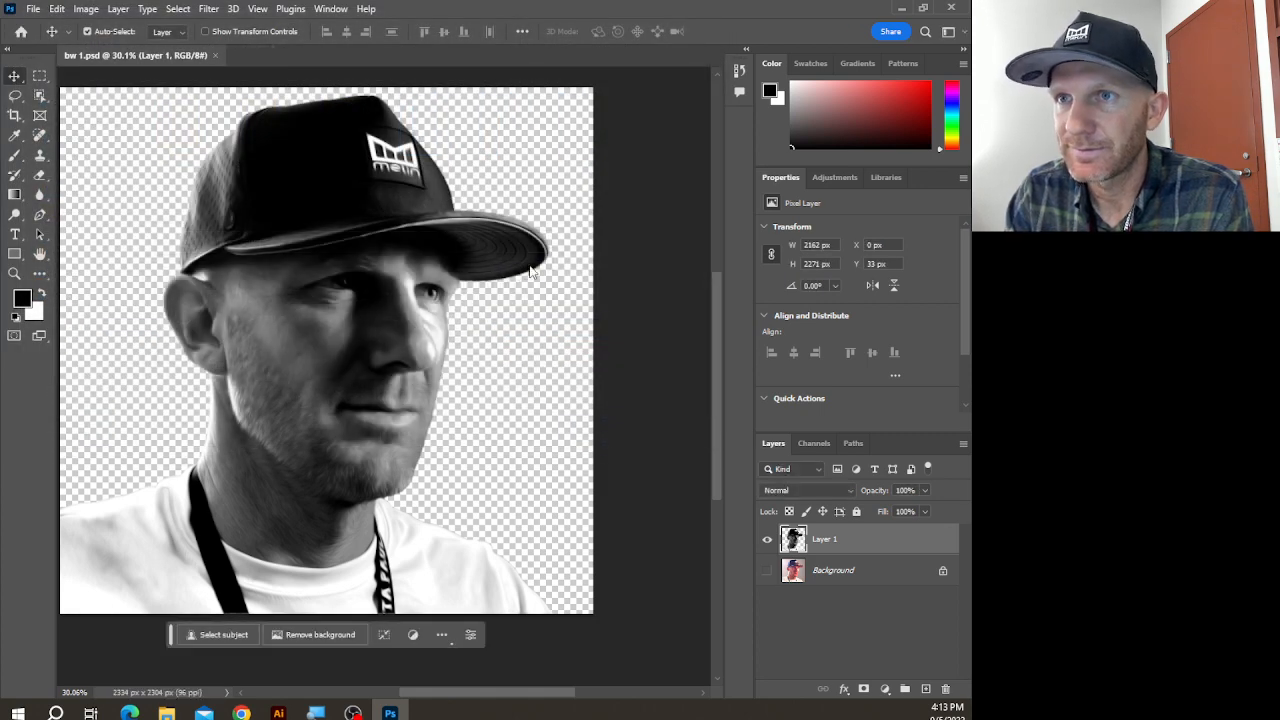
# - Switch to Illustrator and close the open Untitled-1.aic document
pyautogui.click(903, 10)
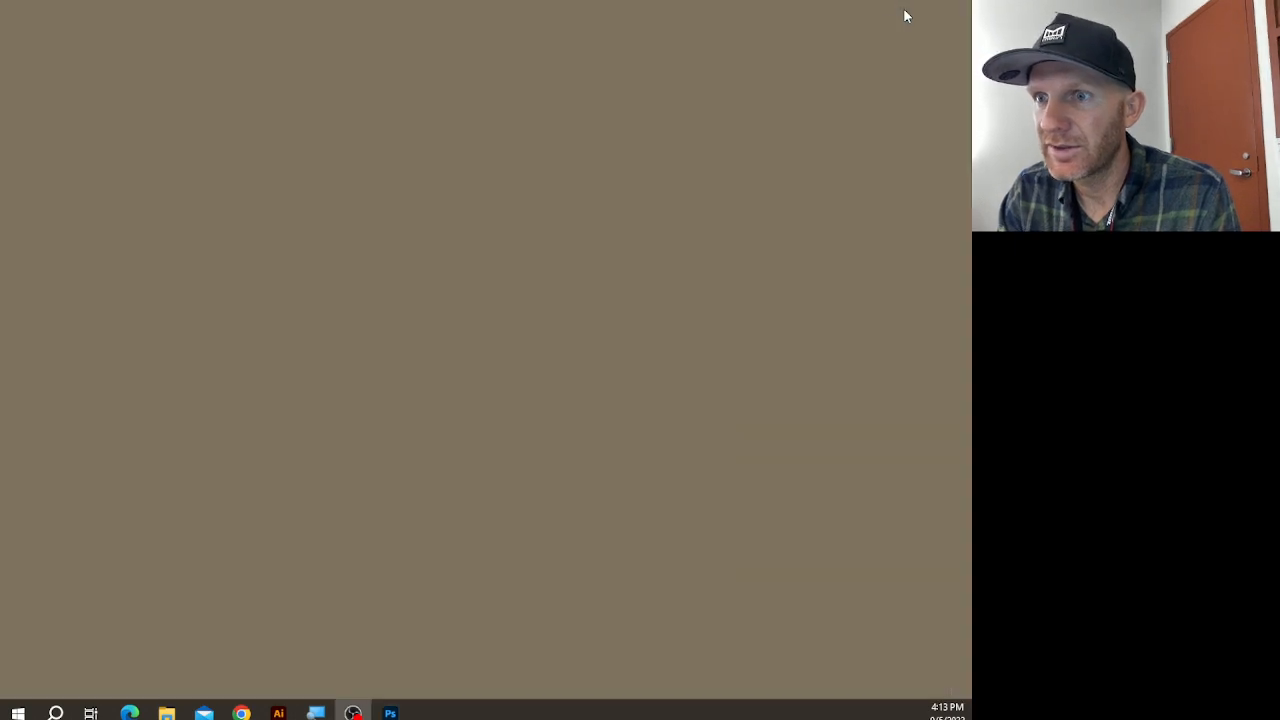
pyautogui.click(280, 711)
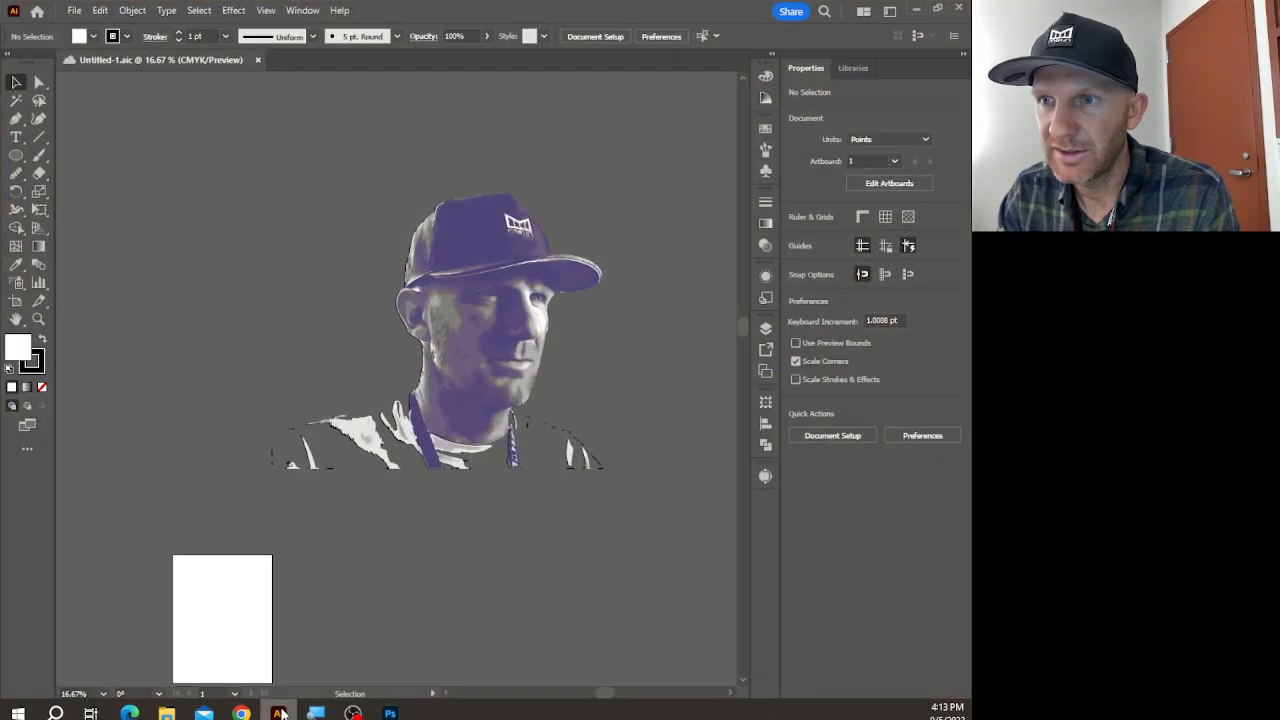
pyautogui.click(258, 61)
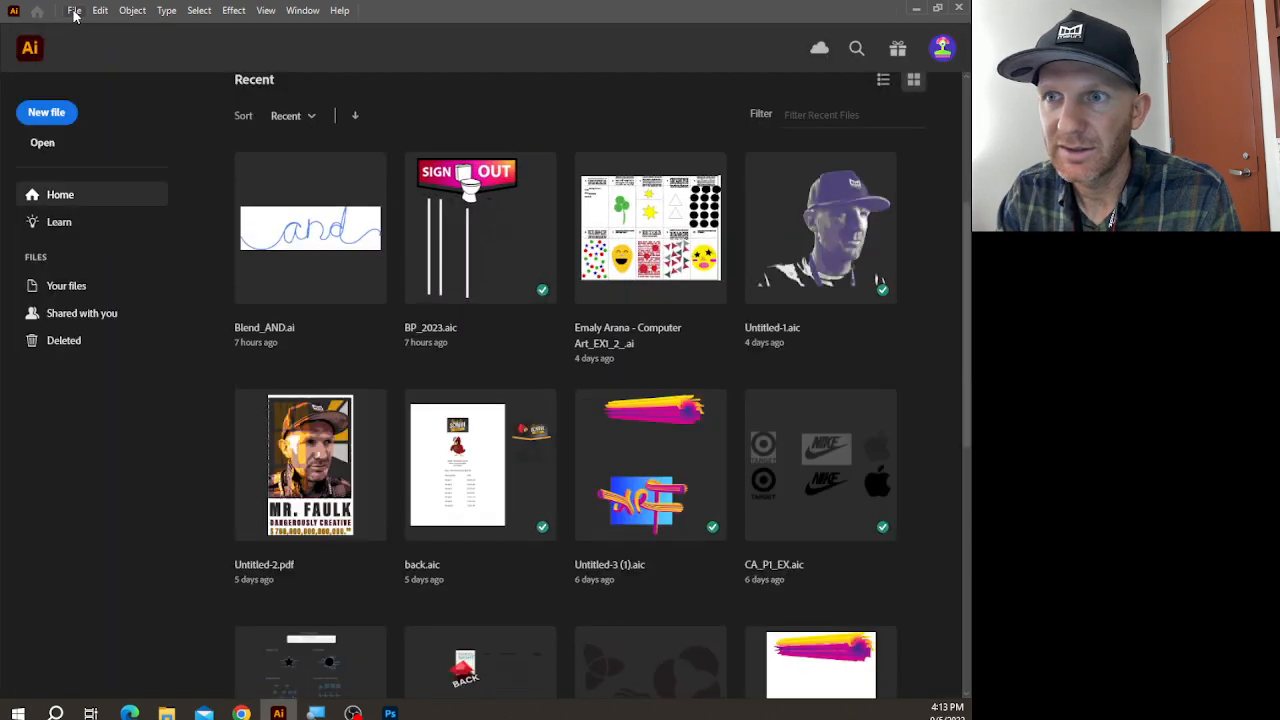
pyautogui.click(74, 12)
pyautogui.click(90, 27)
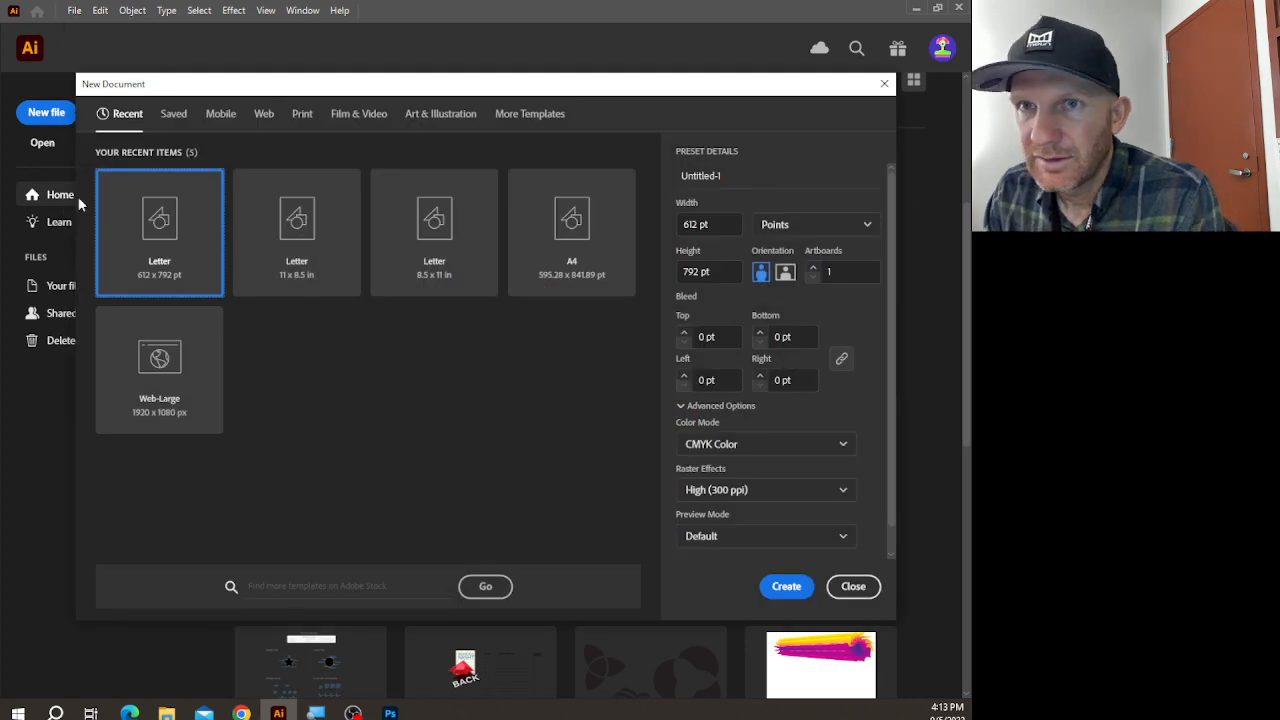
pyautogui.click(853, 586)
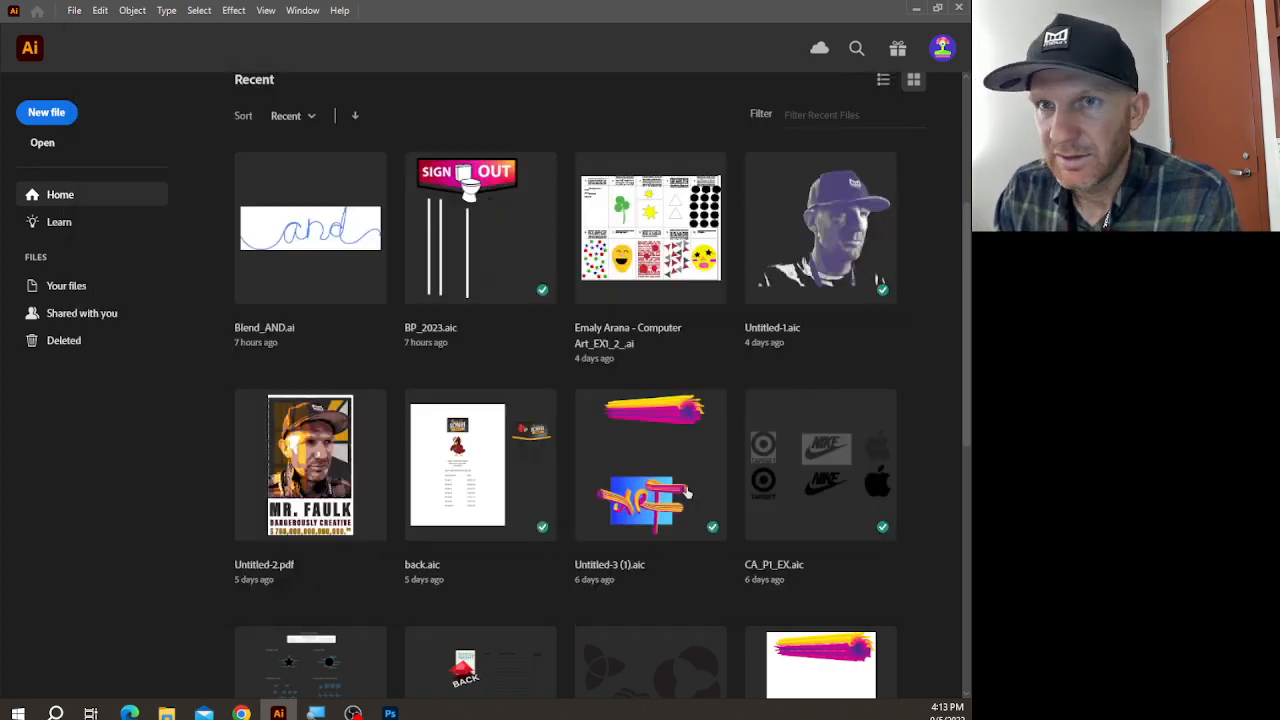
# - Open the color 1 Photoshop file from the Pictures folder, converting its layers to objects and leaving out hidden layers
pyautogui.click(42, 143)
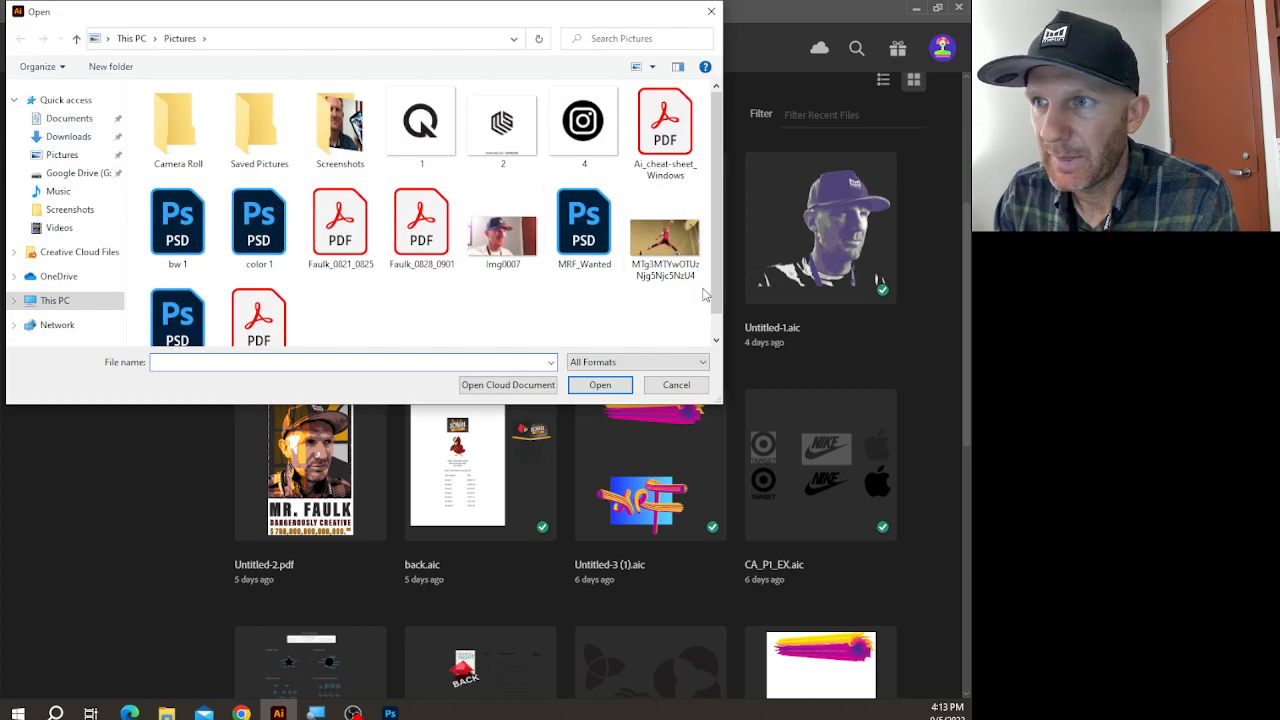
pyautogui.scroll(-1, 350, 205)
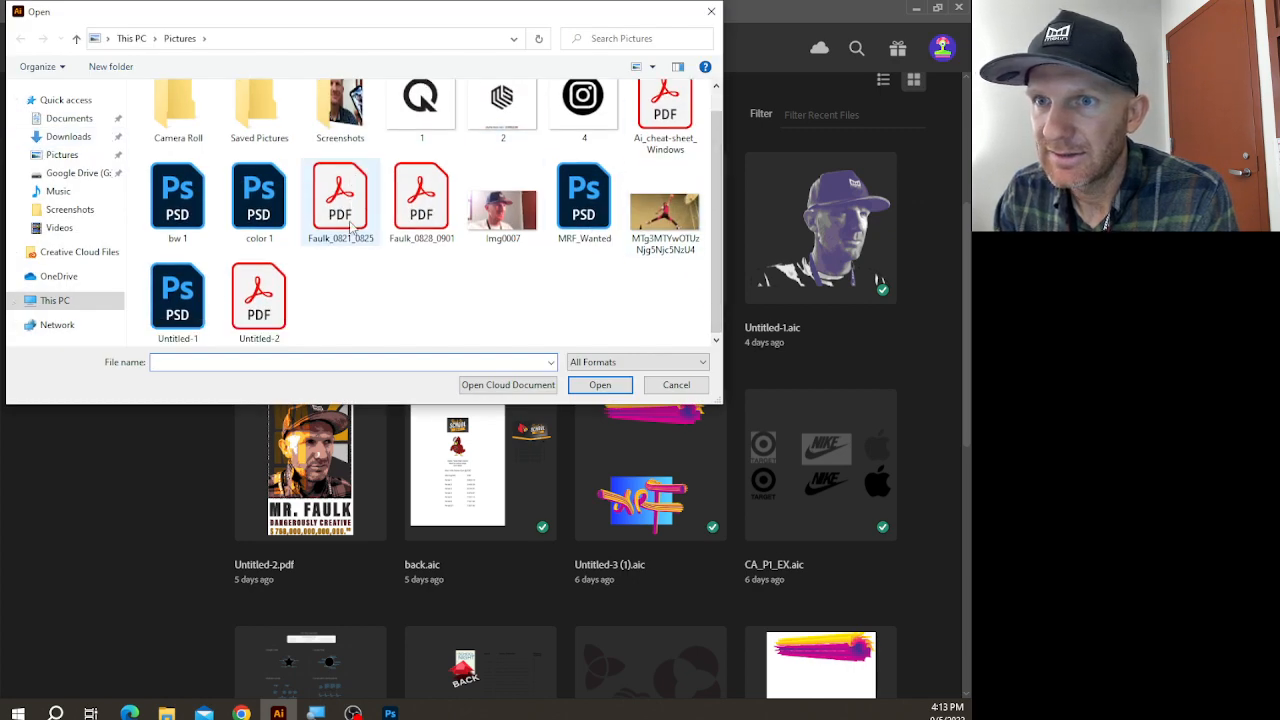
pyautogui.click(262, 211)
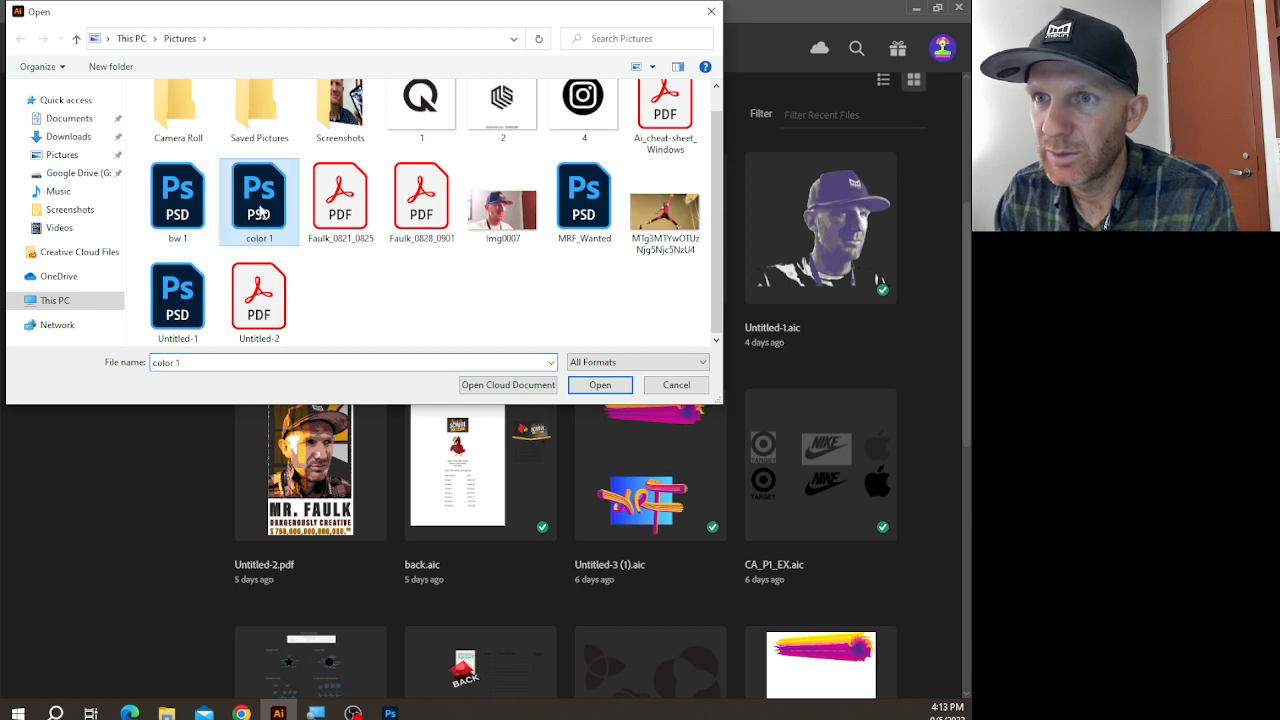
pyautogui.click(600, 385)
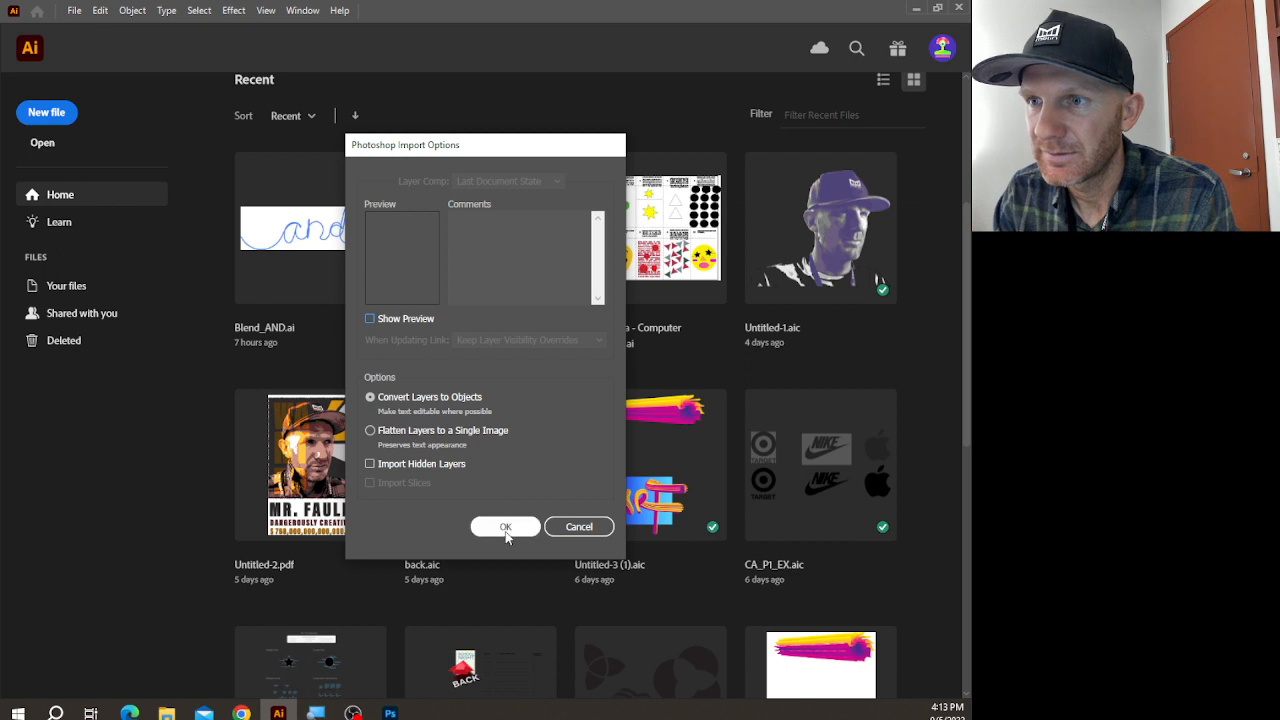
pyautogui.click(509, 531)
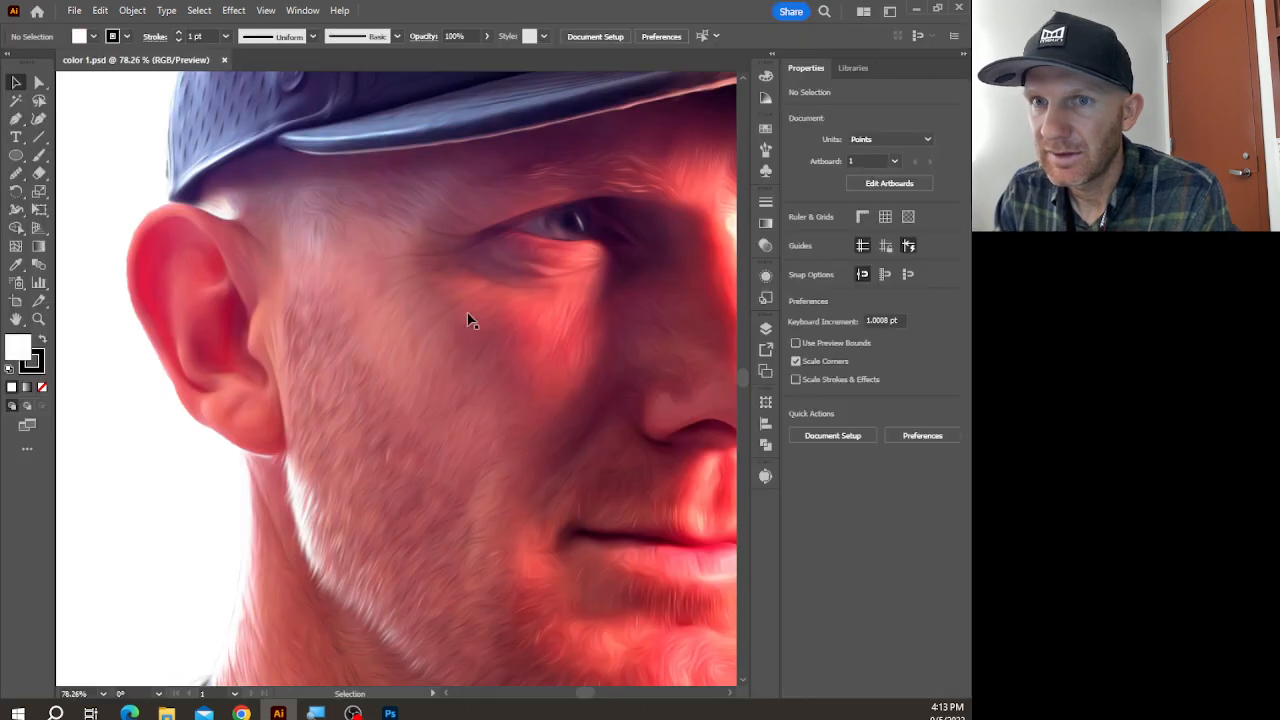
# - Move the portrait sideways until its image edge meets the artboard's right edge, and deselect it
pyautogui.scroll(-4, 490, 221)
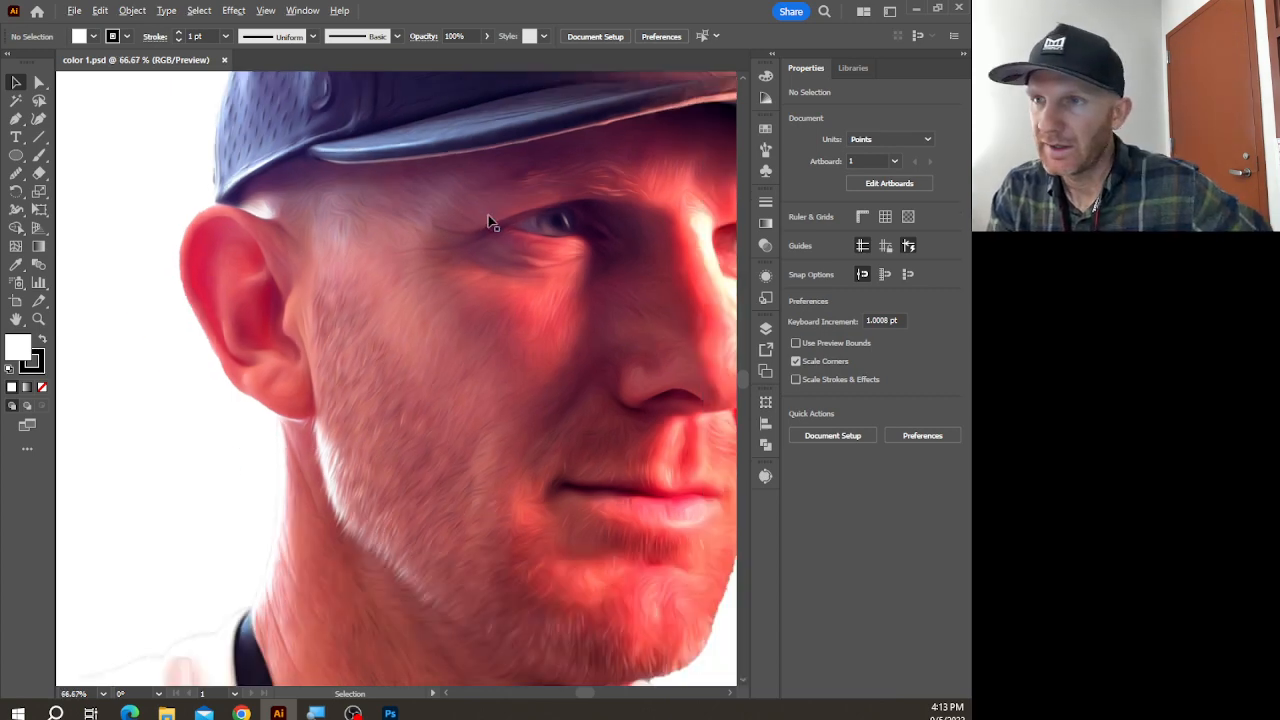
pyautogui.moveTo(623, 200); pyautogui.dragTo(510, 285)
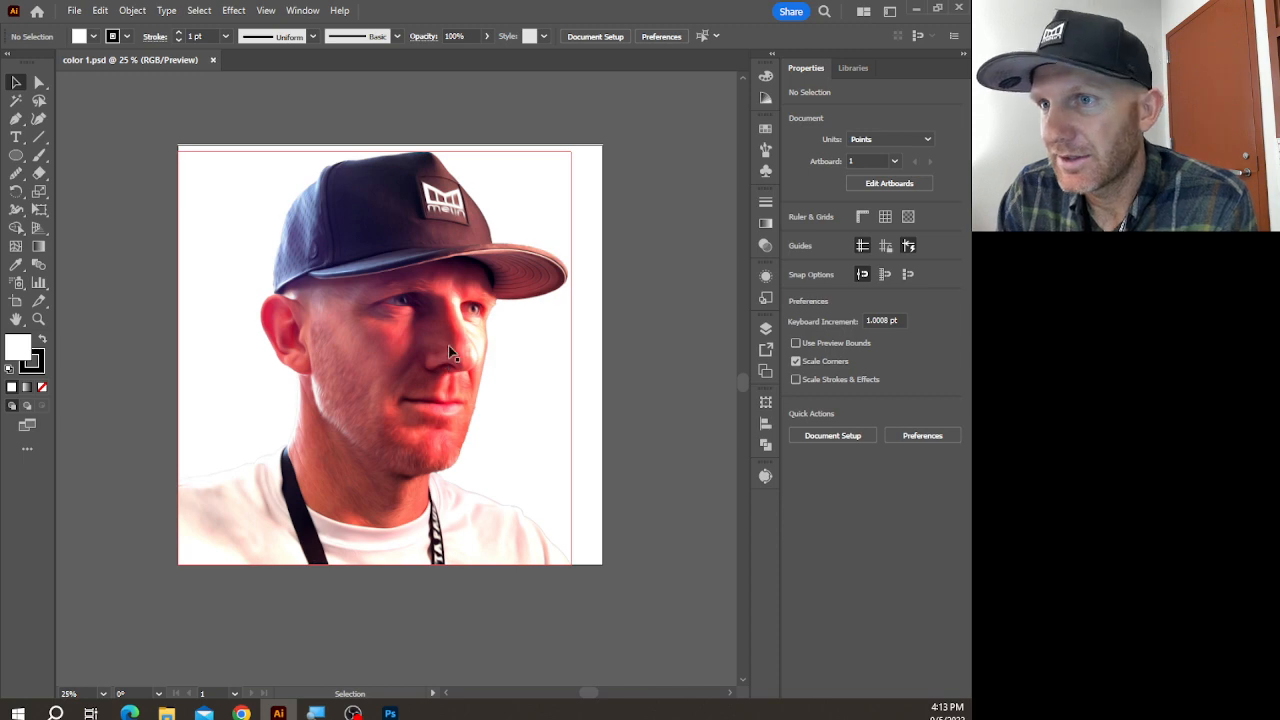
pyautogui.moveTo(363, 386); pyautogui.dragTo(393, 378)
pyautogui.click(664, 361)
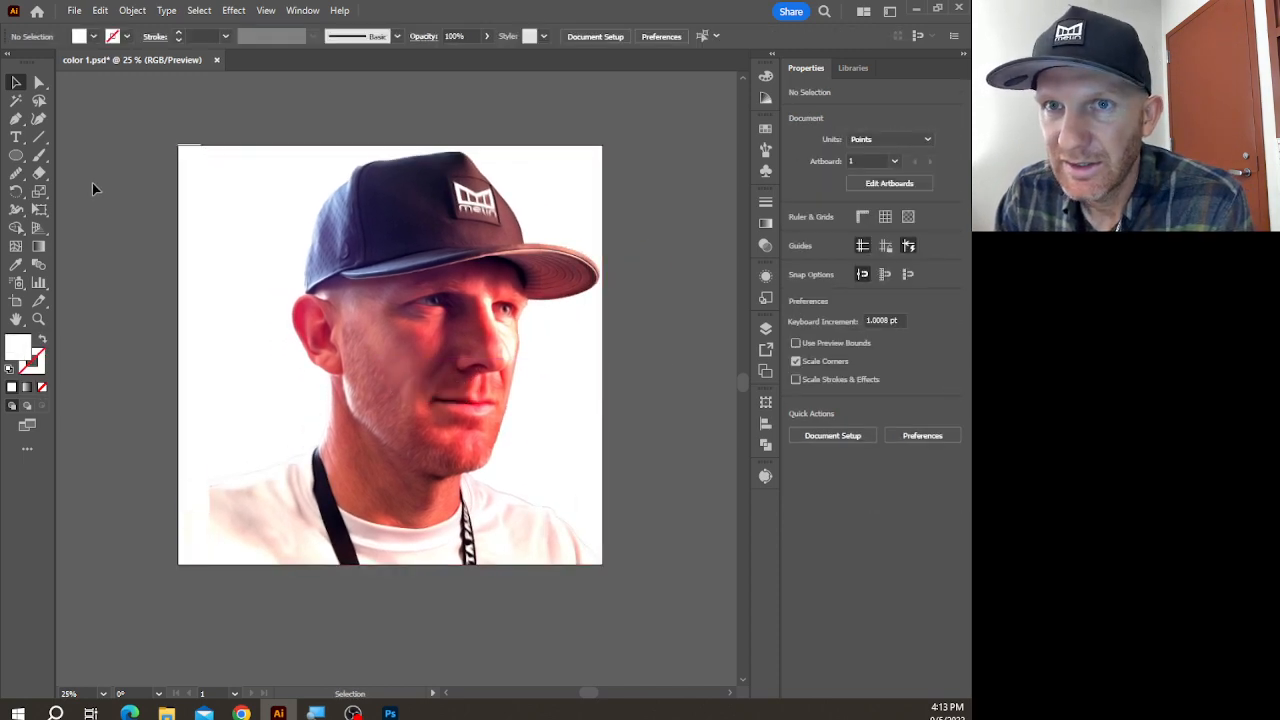
# - Draw a square about 1913 pt wide over the whole artboard with the Rounded Rectangle tool and fill it with pink E02281
pyautogui.moveTo(15, 155); pyautogui.dragTo(100, 189)
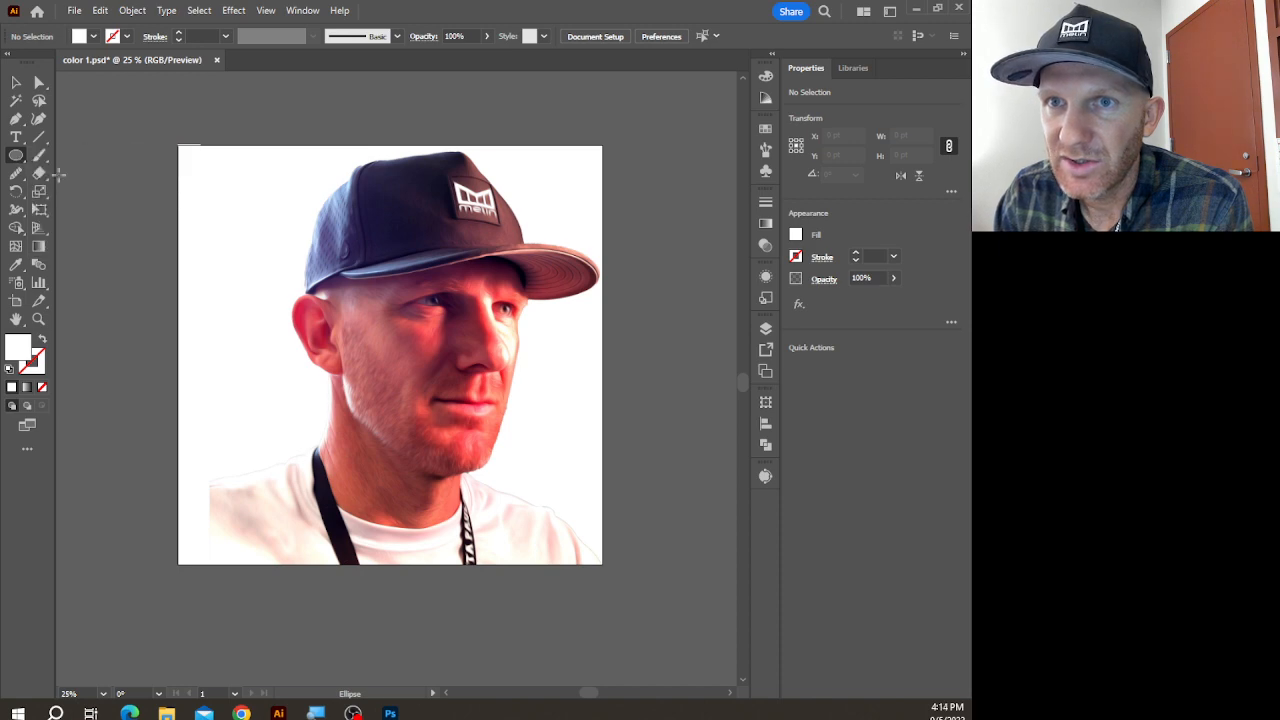
pyautogui.press('m')
pyautogui.moveTo(162, 108); pyautogui.dragTo(628, 573)
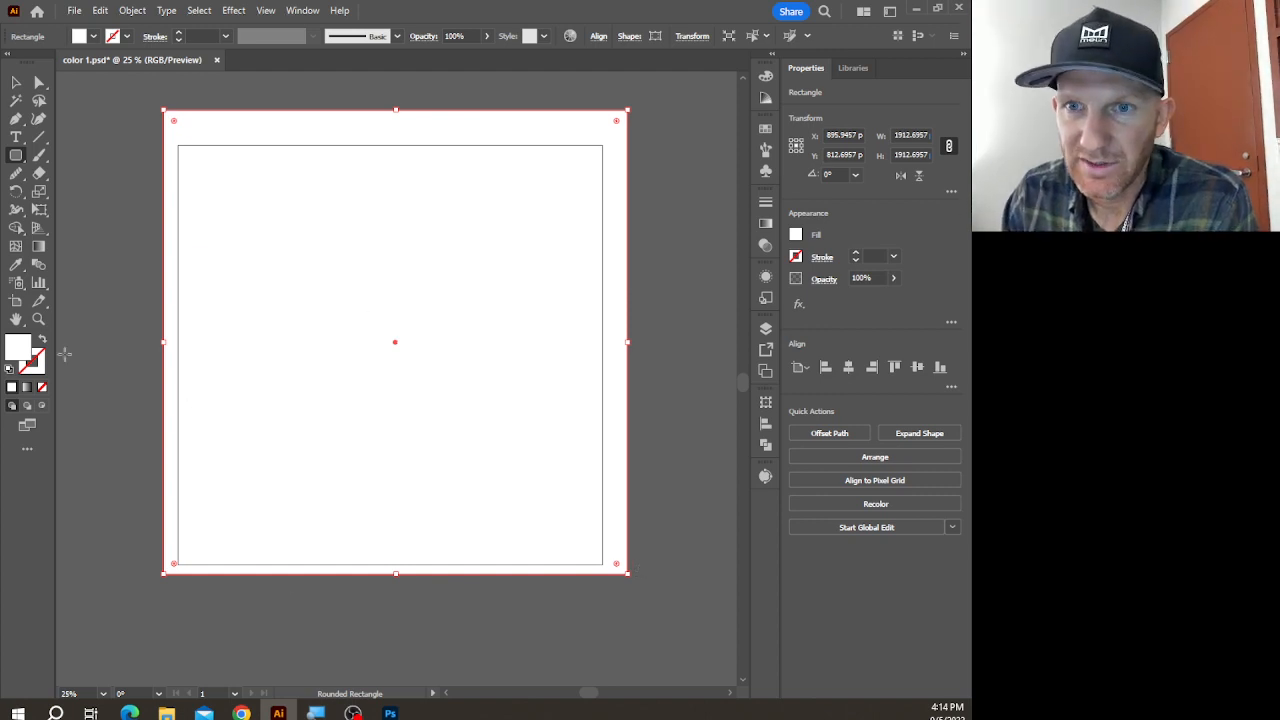
pyautogui.doubleClick(16, 347)
pyautogui.click(446, 278)
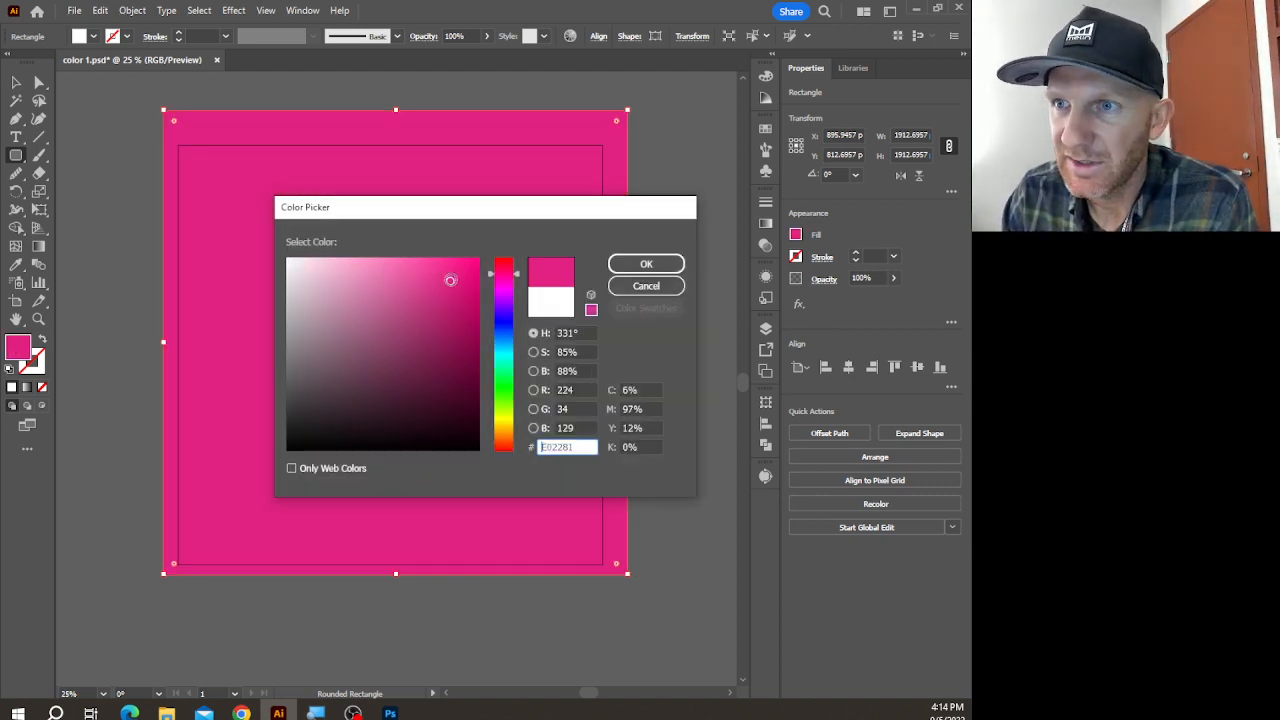
pyautogui.click(634, 263)
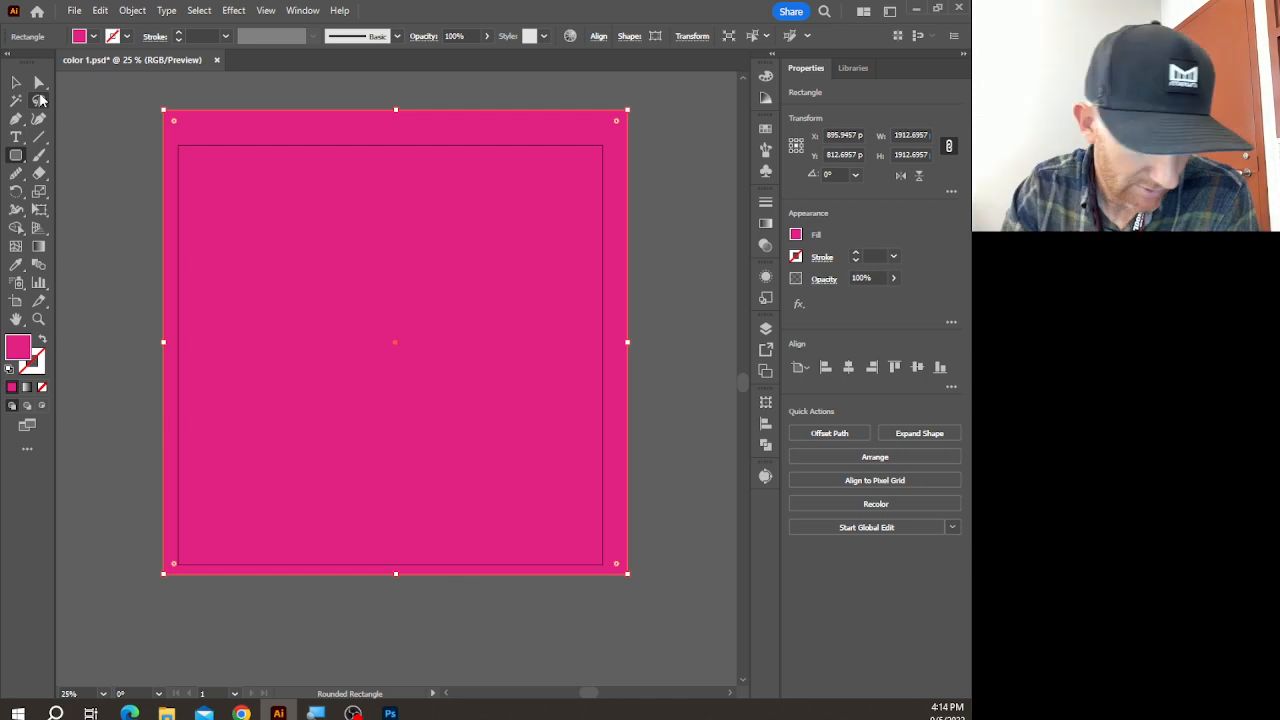
# - Send the pink square to the back behind the portrait and shift it slightly to the right
pyautogui.hotkey('ctrl', 'shift', '[')
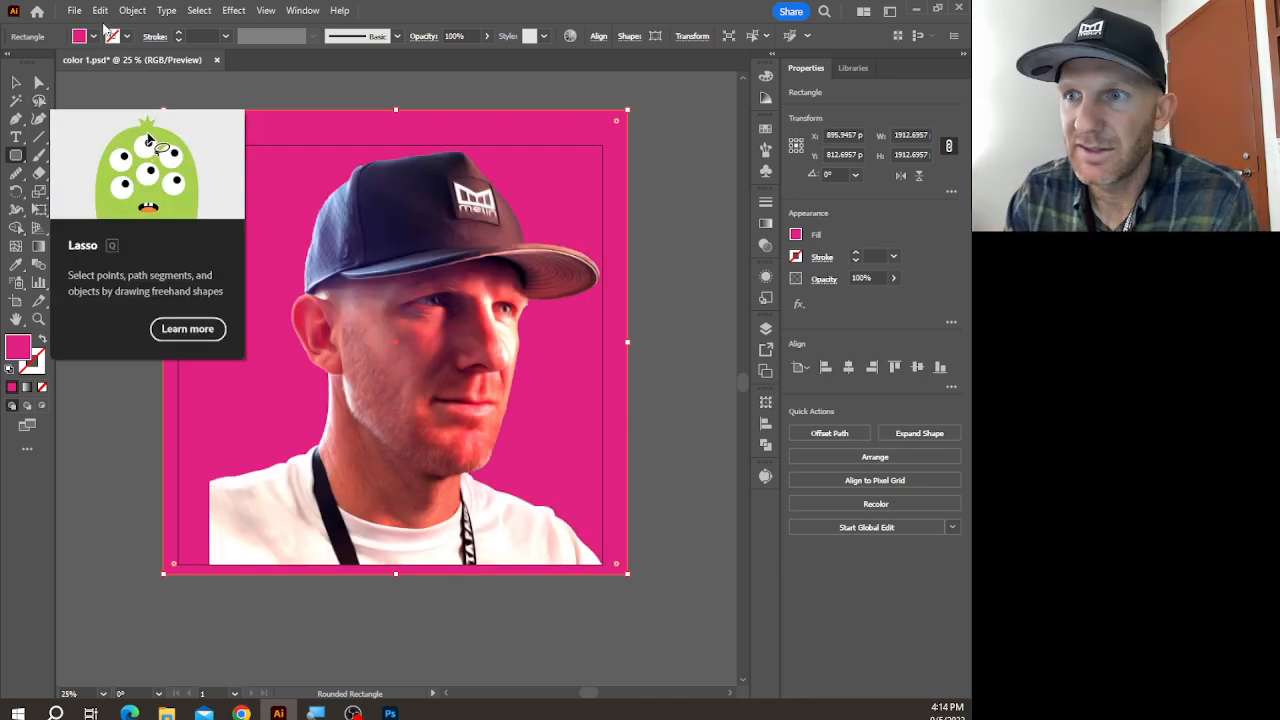
pyautogui.click(16, 82)
pyautogui.click(239, 95)
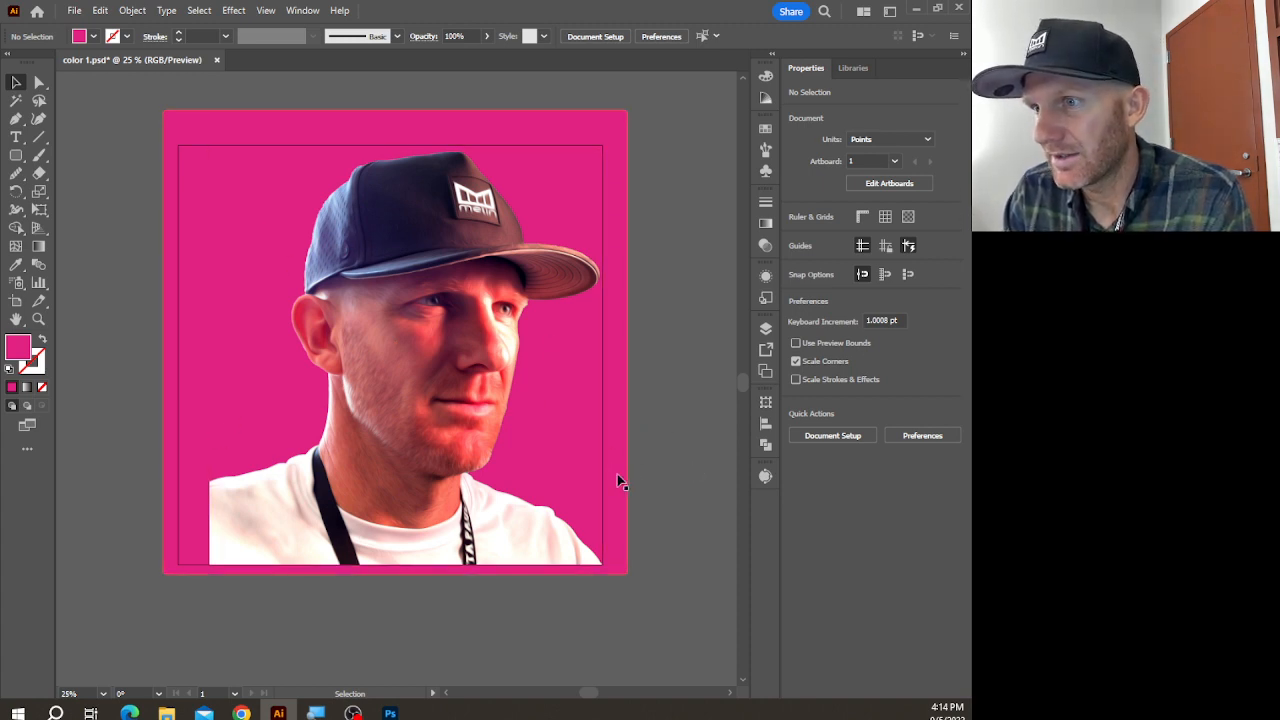
pyautogui.moveTo(618, 472); pyautogui.dragTo(628, 475)
pyautogui.click(689, 407)
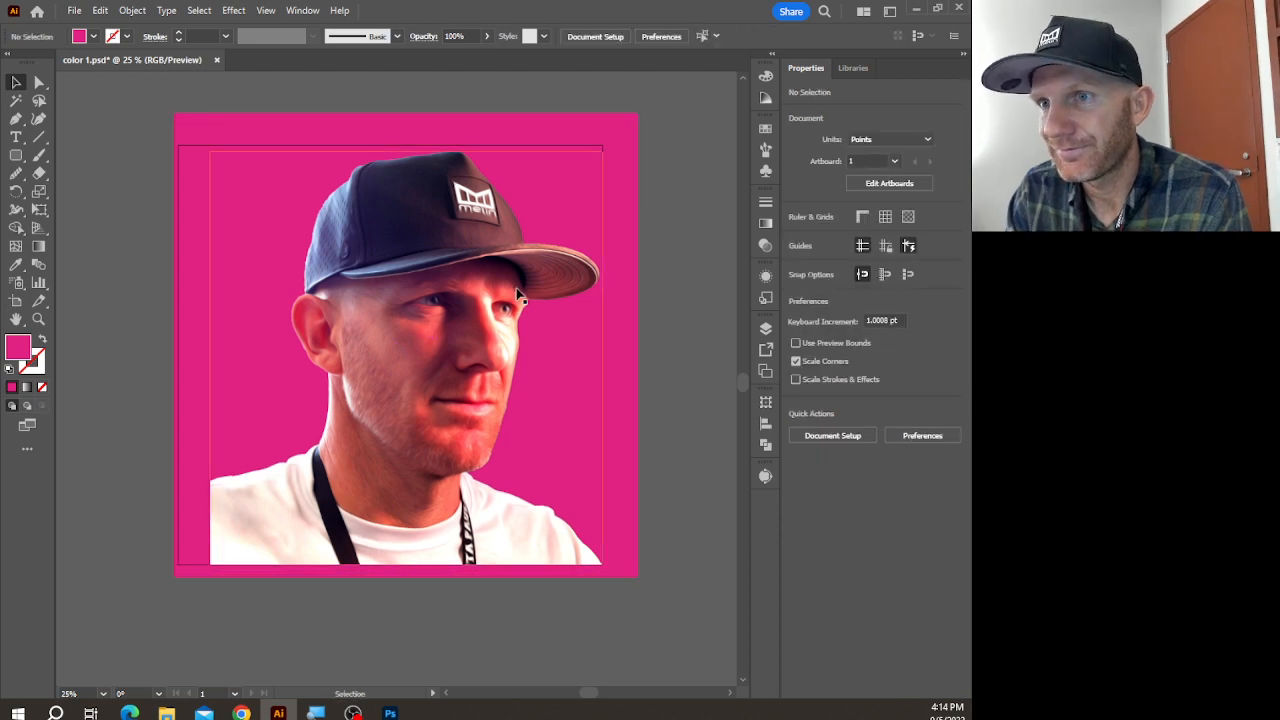
# - Select the portrait image and trace it with the 3 Colors Image Trace preset
pyautogui.scroll(5, 409, 315)
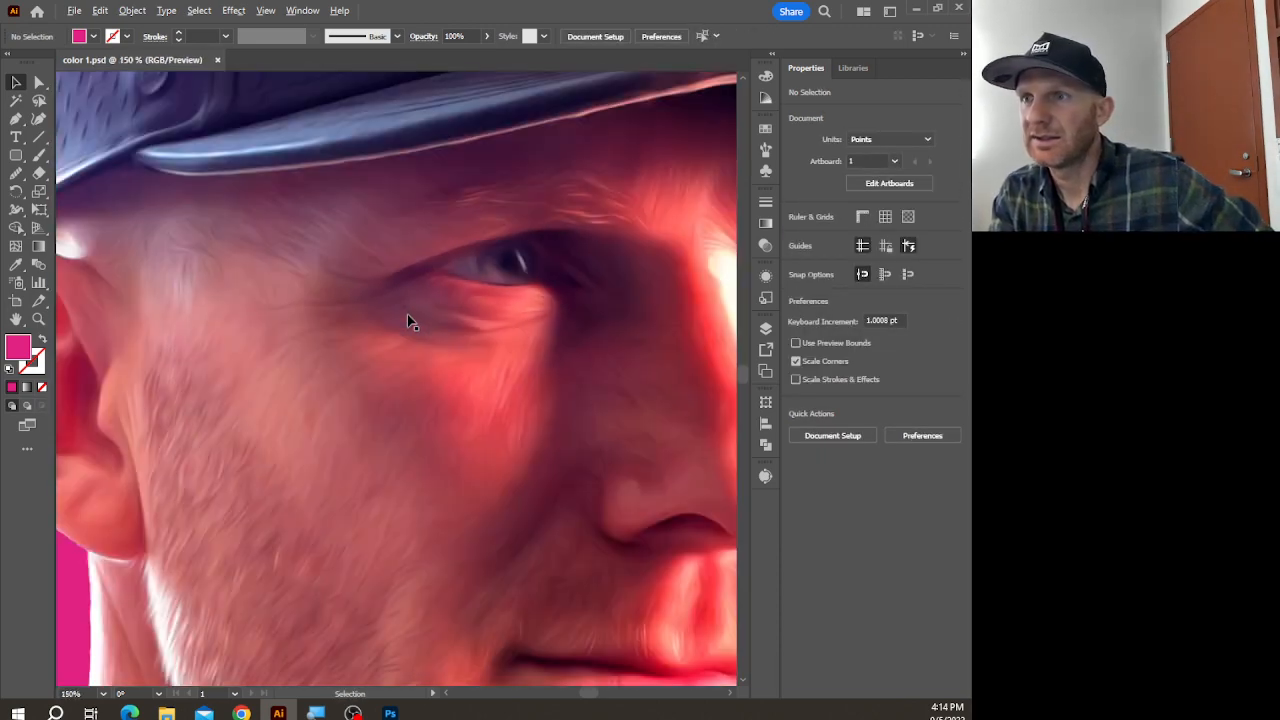
pyautogui.scroll(-3, 407, 314)
pyautogui.press('space')
pyautogui.moveTo(540, 514); pyautogui.dragTo(498, 490)
pyautogui.moveTo(460, 266); pyautogui.dragTo(507, 405)
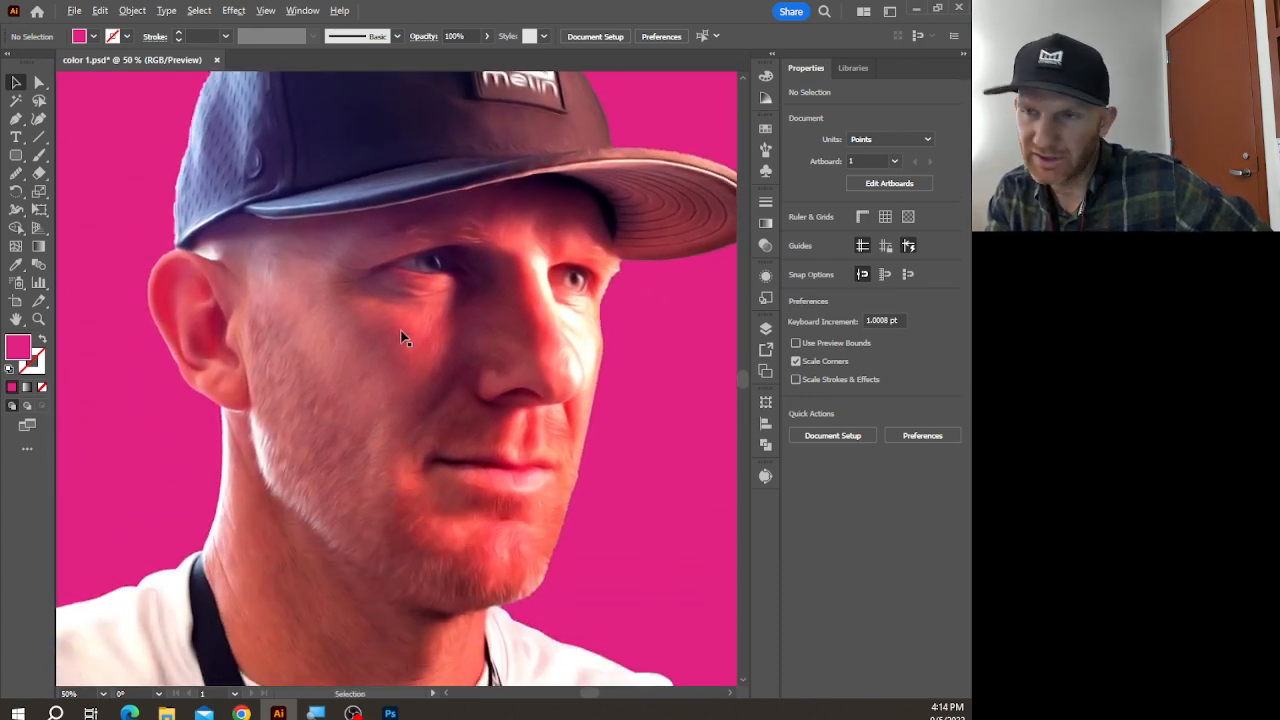
pyautogui.scroll(-2, 405, 336)
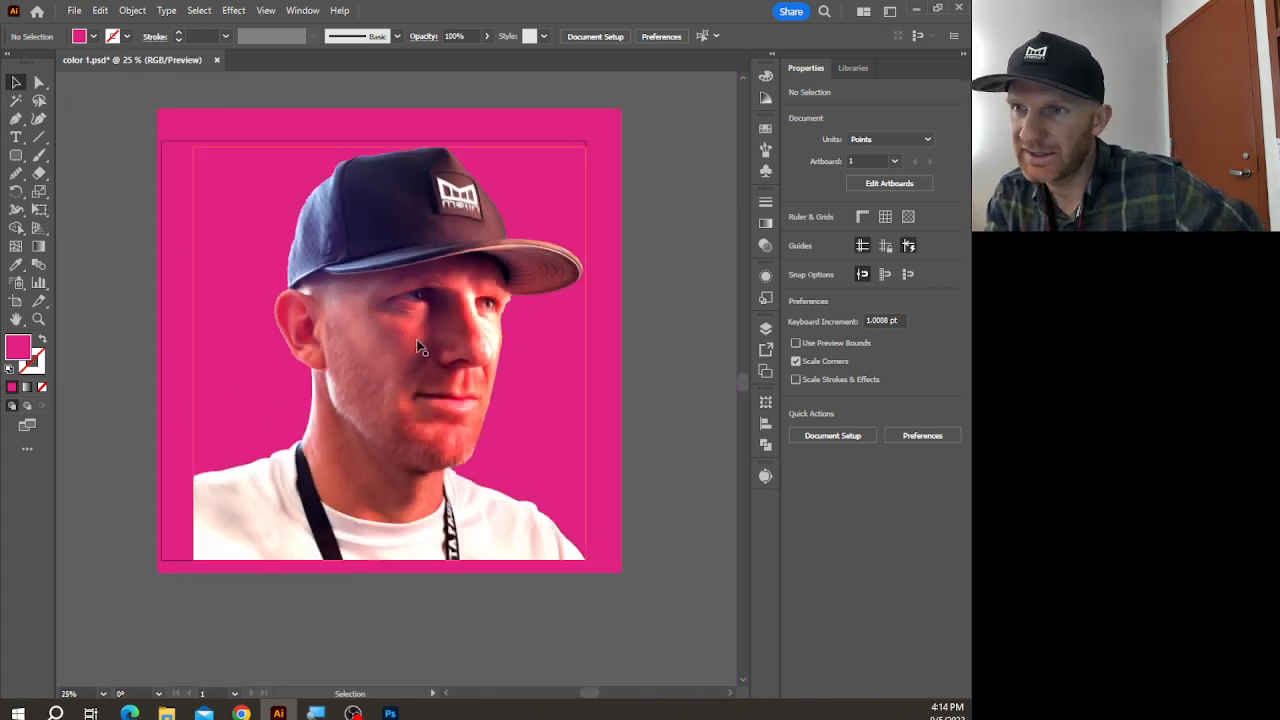
pyautogui.click(422, 278)
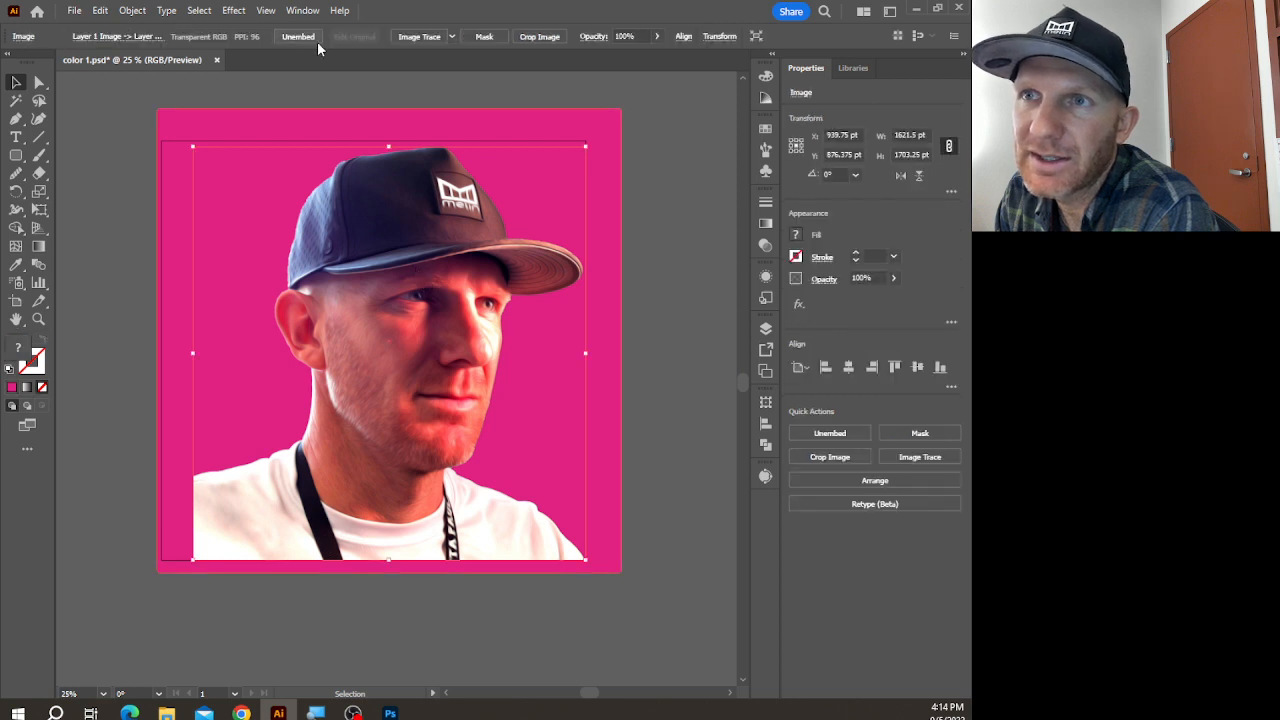
pyautogui.click(451, 37)
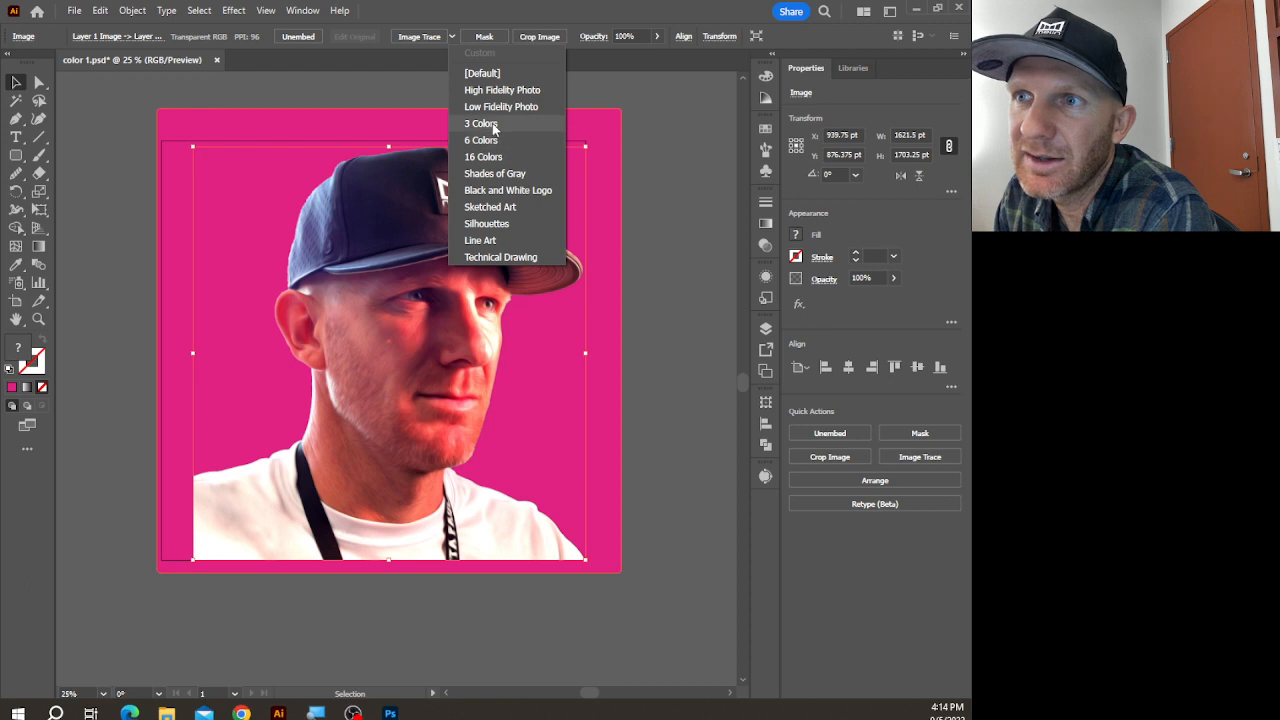
pyautogui.click(492, 123)
pyautogui.click(582, 382)
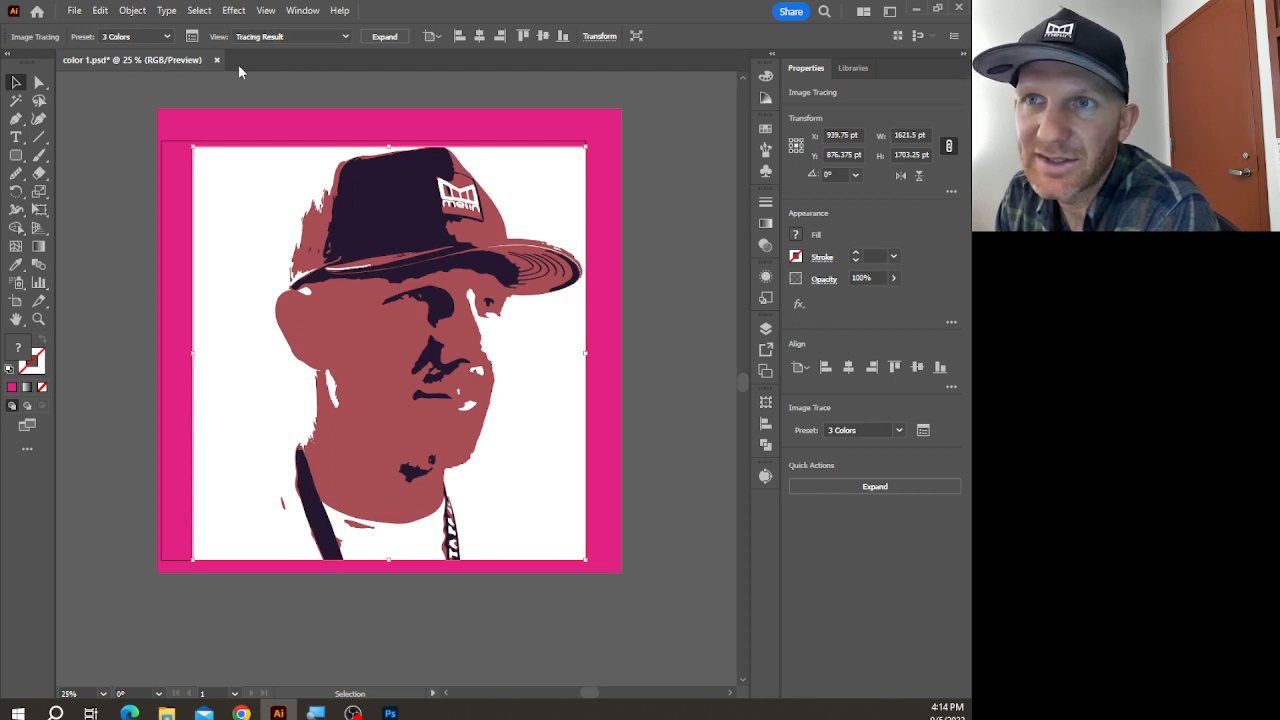
# - Adjust the tracing's maximum number of colors in the Image Trace settings, trying 6 and 8 before settling on 16
pyautogui.click(192, 37)
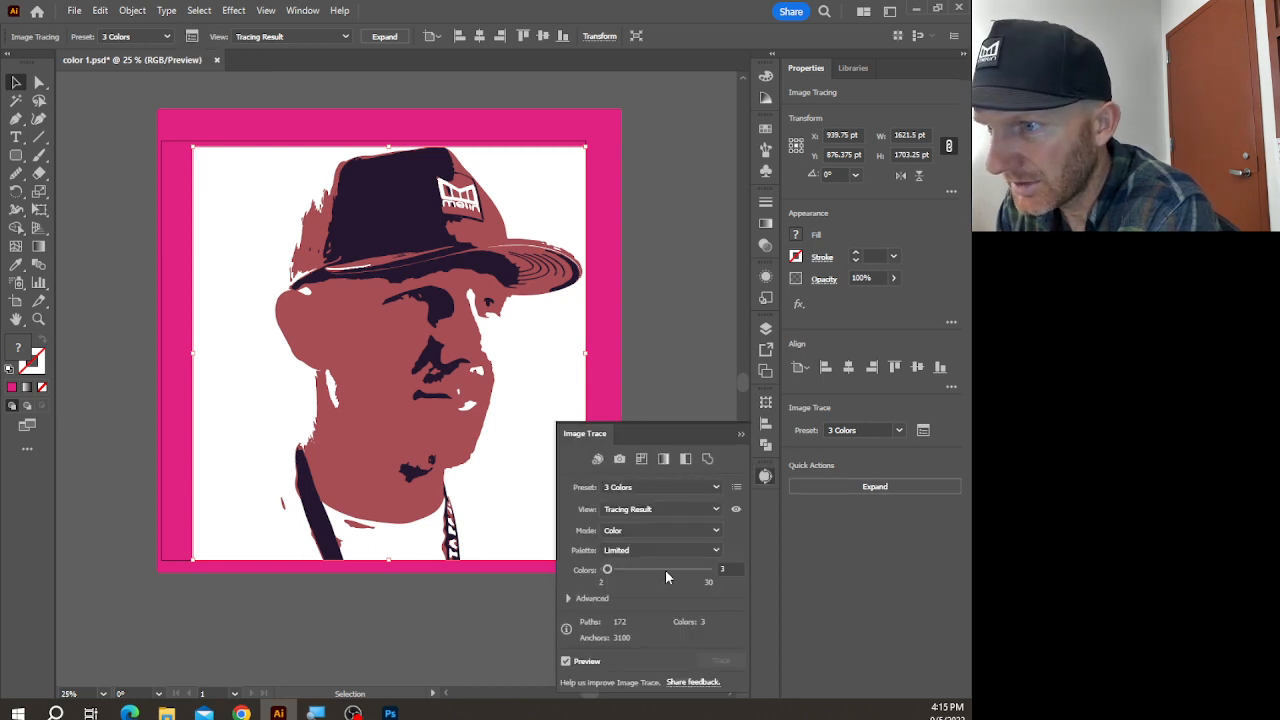
pyautogui.click(724, 569)
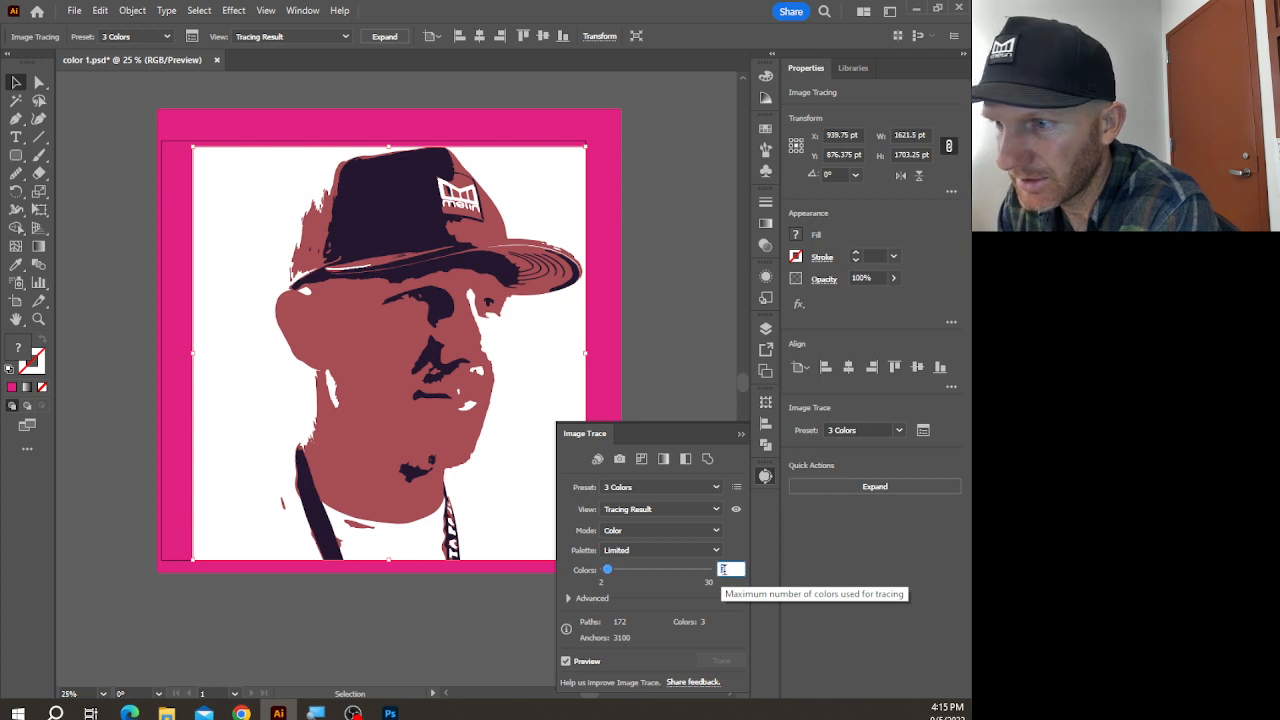
pyautogui.write('6')
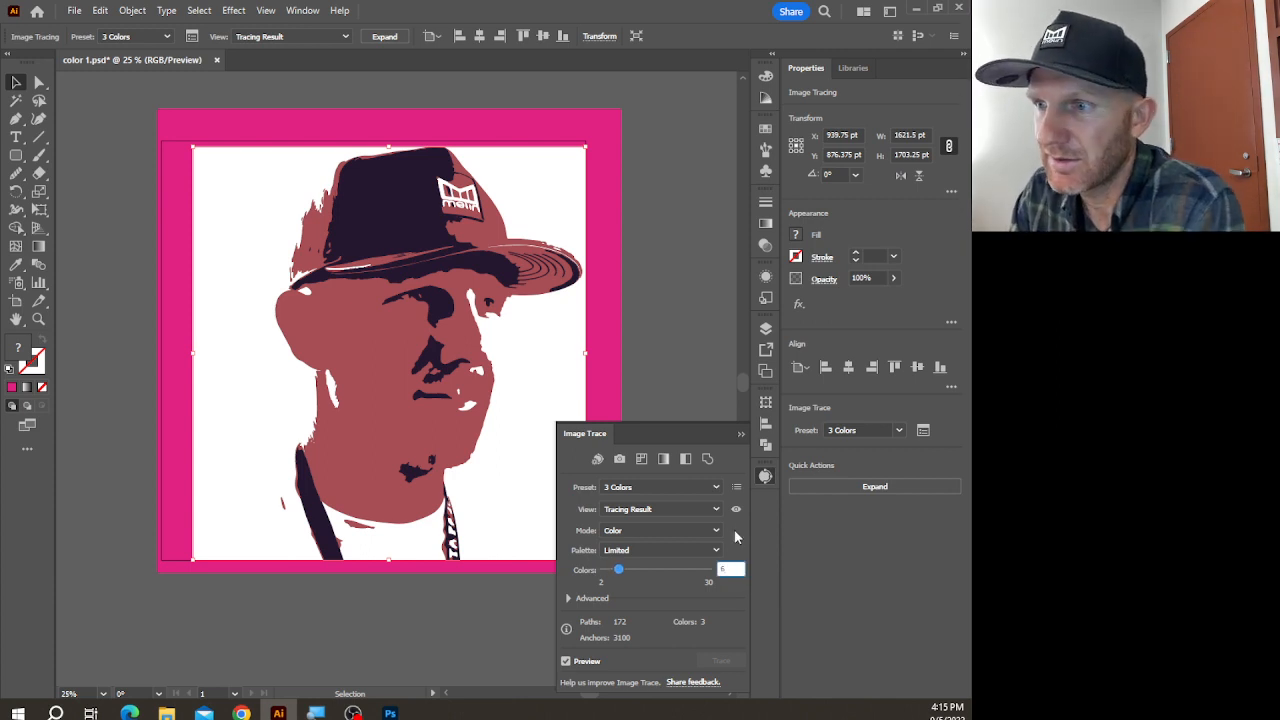
pyautogui.press('Return')
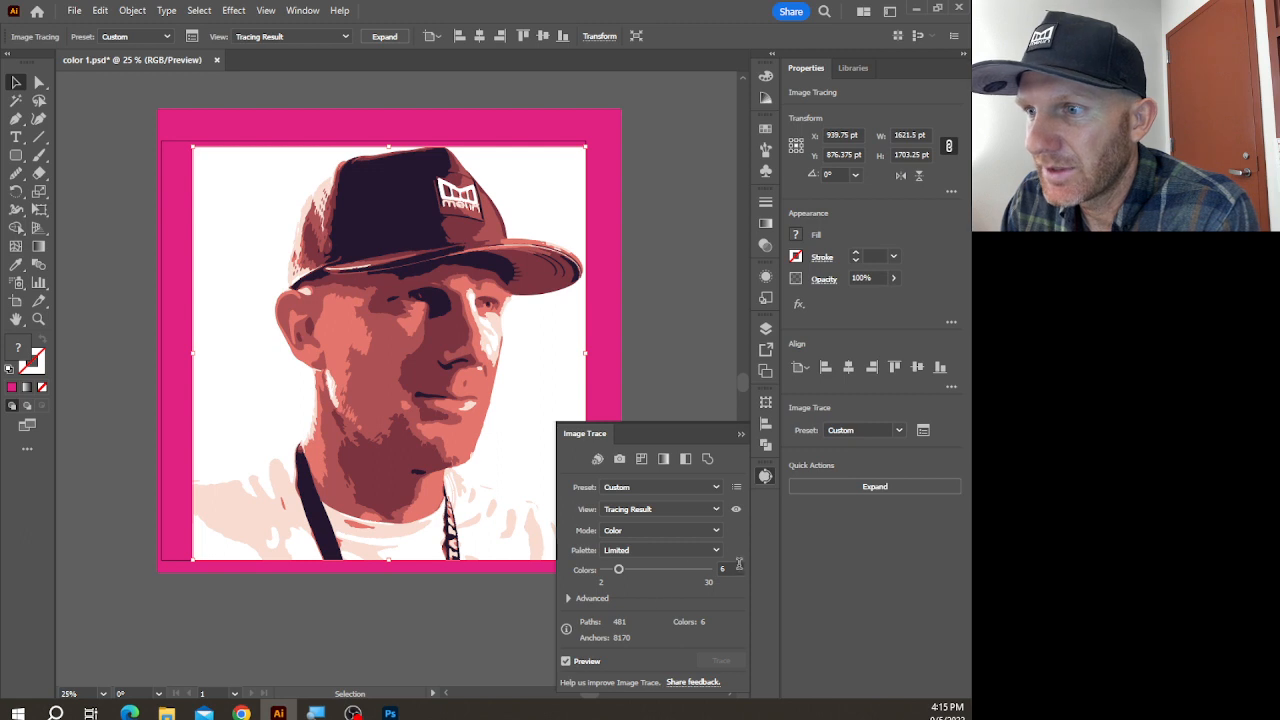
pyautogui.click(734, 567)
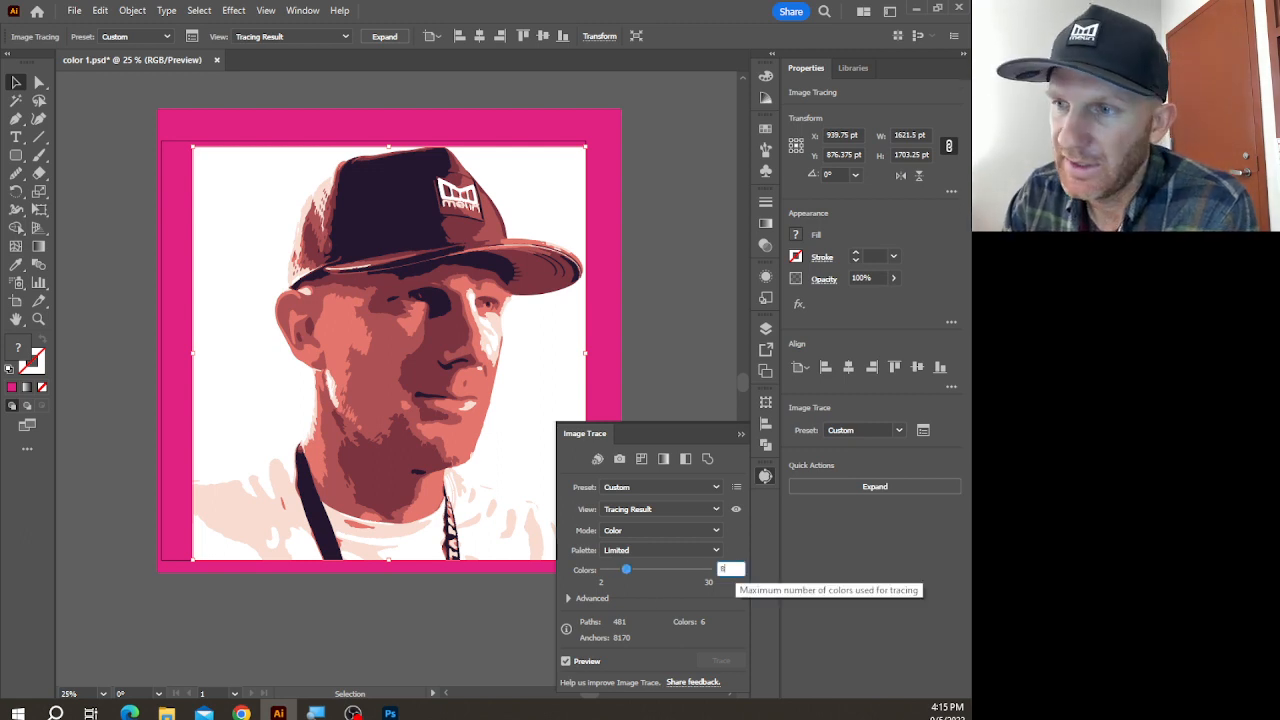
pyautogui.press('Return')
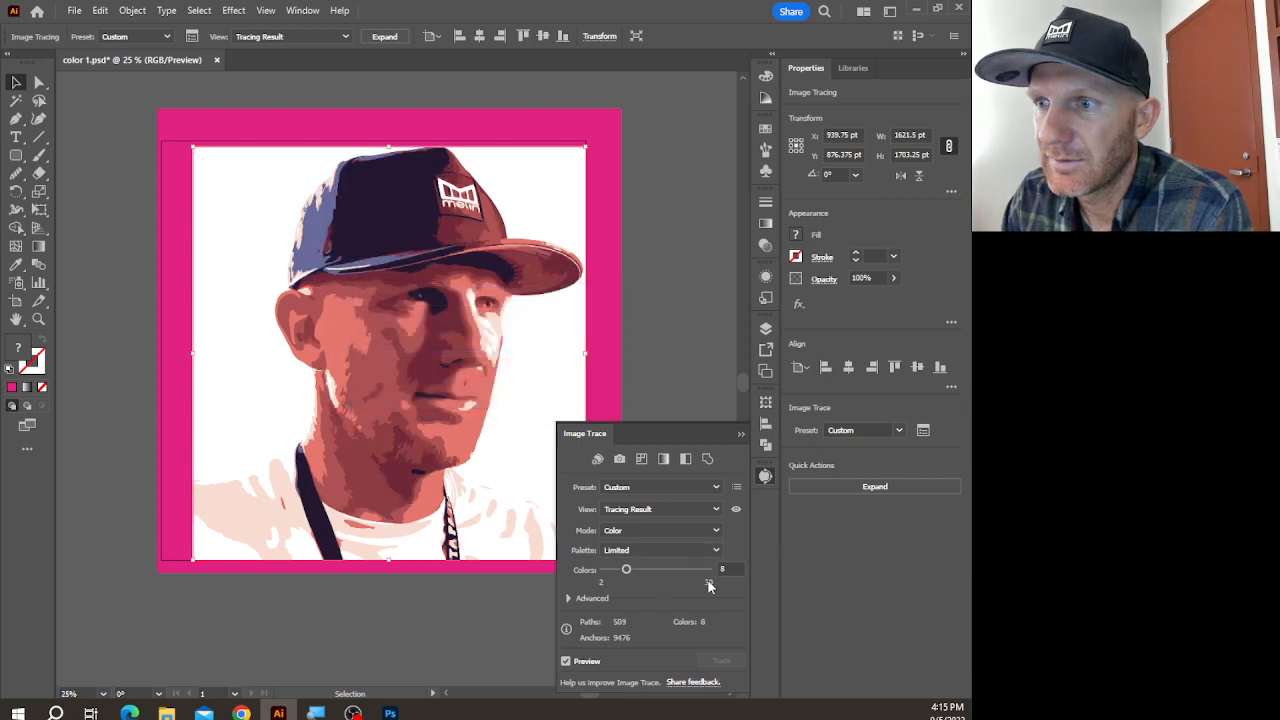
pyautogui.click(725, 568)
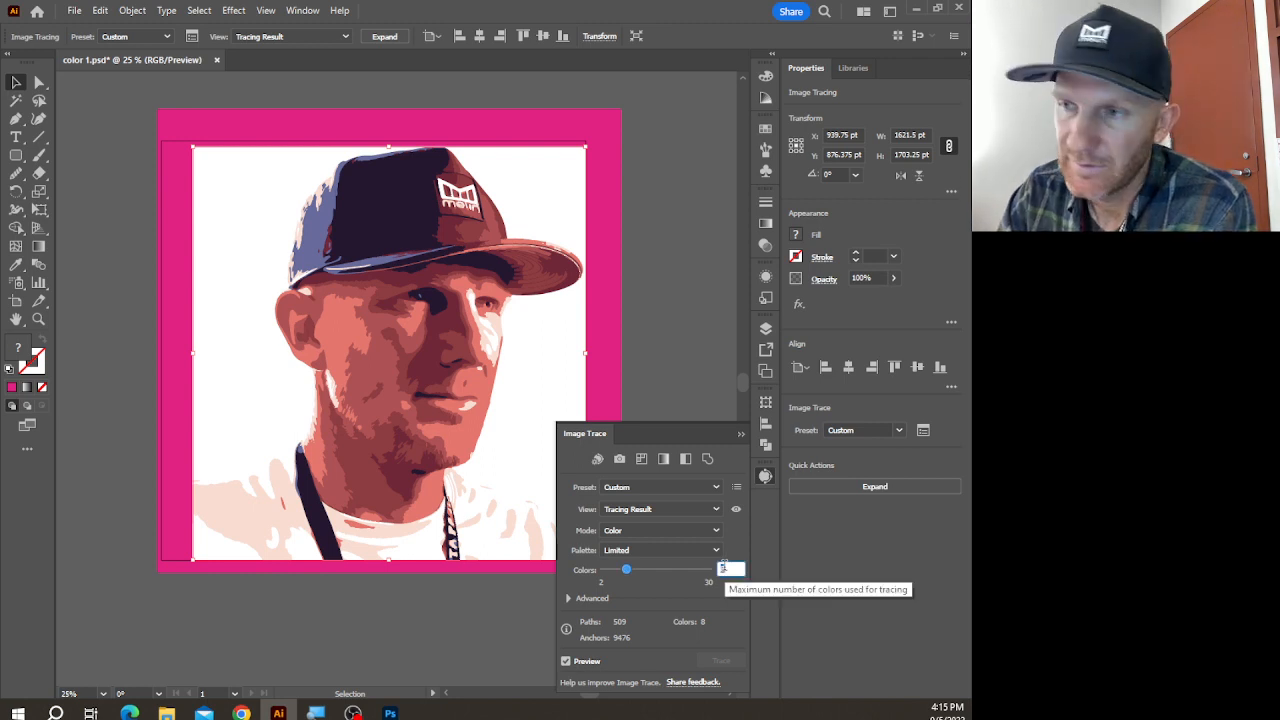
pyautogui.write('16')
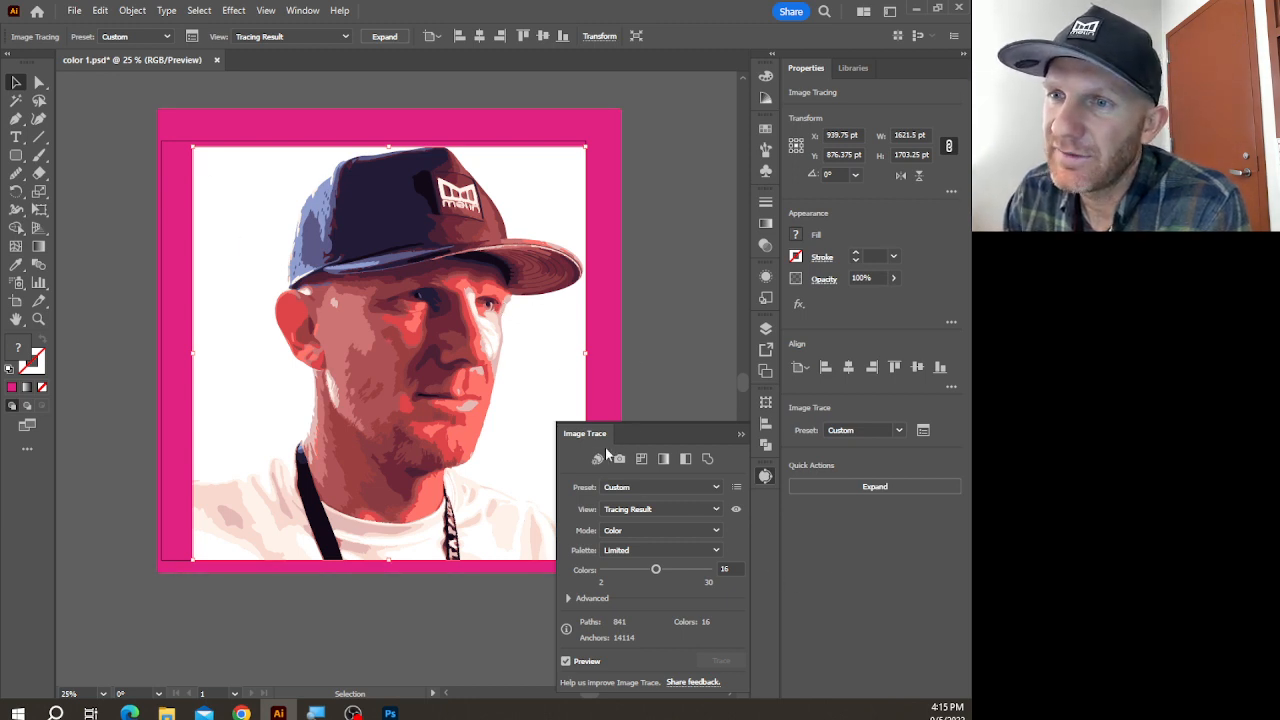
# - Move the traced portrait slightly up and to the left, and expand the tracing into editable paths
pyautogui.click(129, 184)
pyautogui.click(458, 266)
pyautogui.moveTo(452, 292)
pyautogui.mouseDown()
pyautogui.moveTo(387, 290)
pyautogui.moveTo(440, 277)
pyautogui.moveTo(445, 288)
pyautogui.mouseUp()
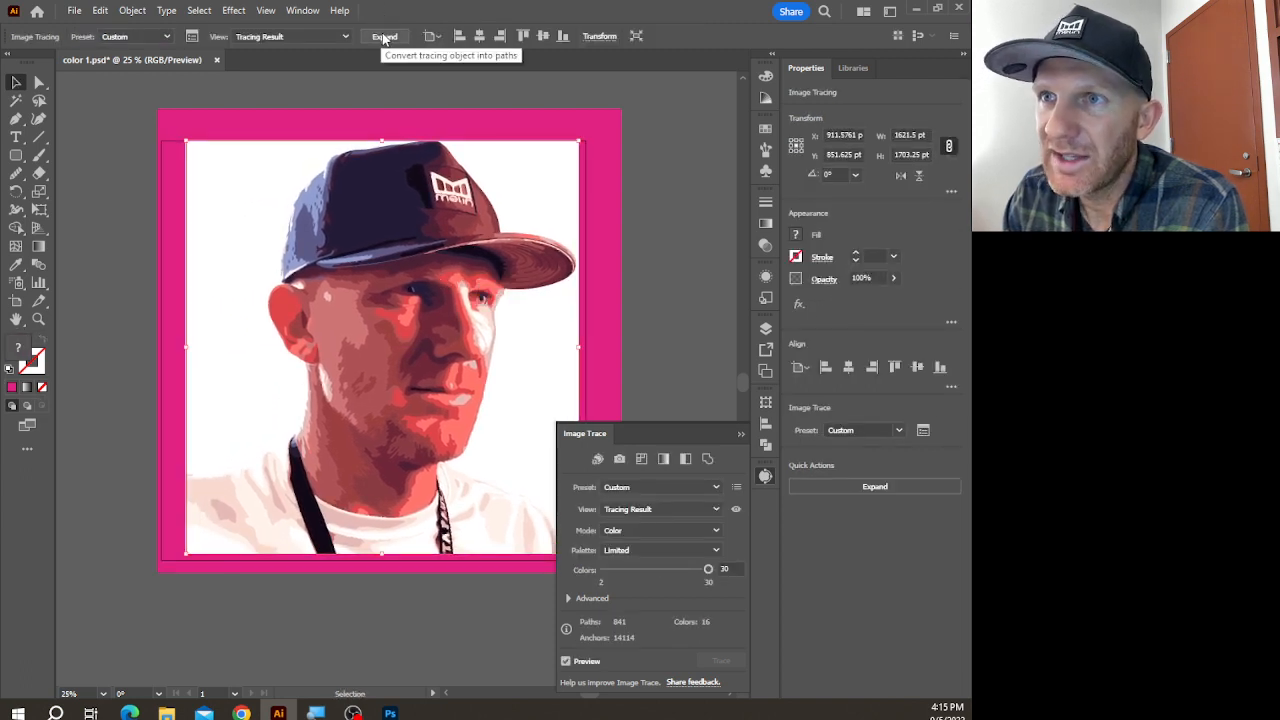
pyautogui.click(384, 38)
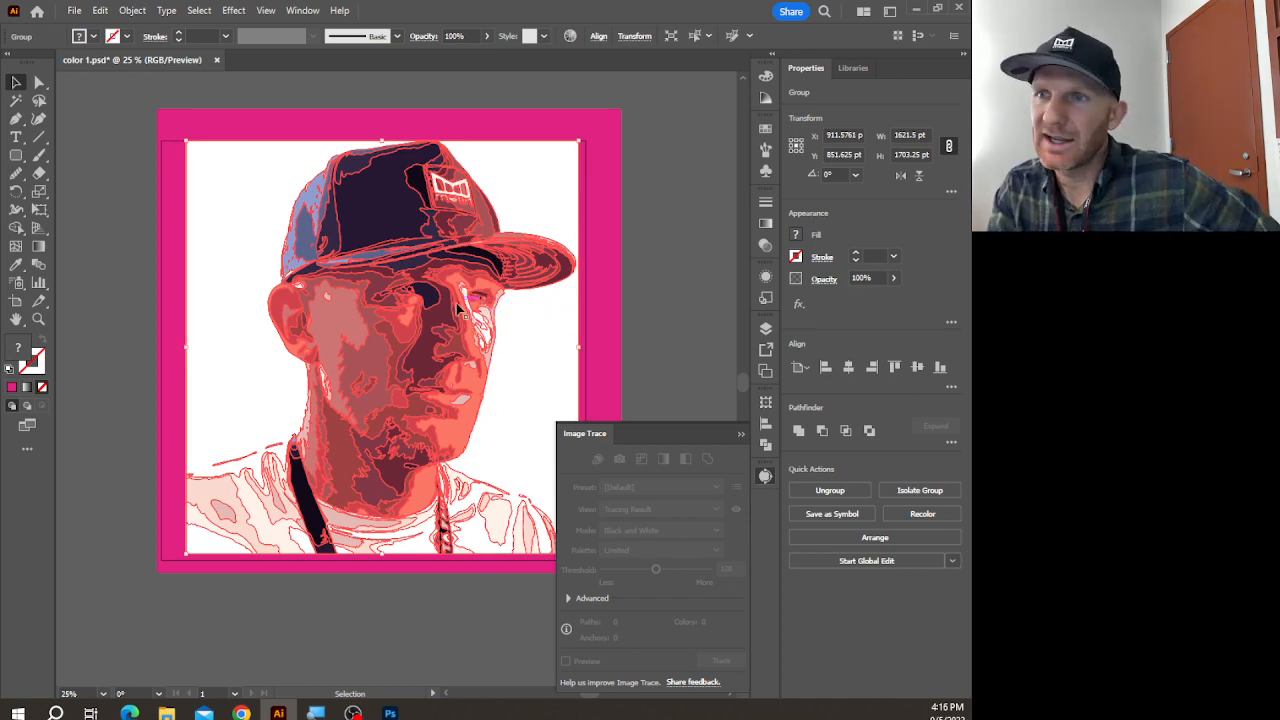
# - Examine the expanded vector shapes around the eyes, directly selecting the reddish-brown path along the brow and nose to inspect its anchor points
pyautogui.scroll(5, 445, 293)
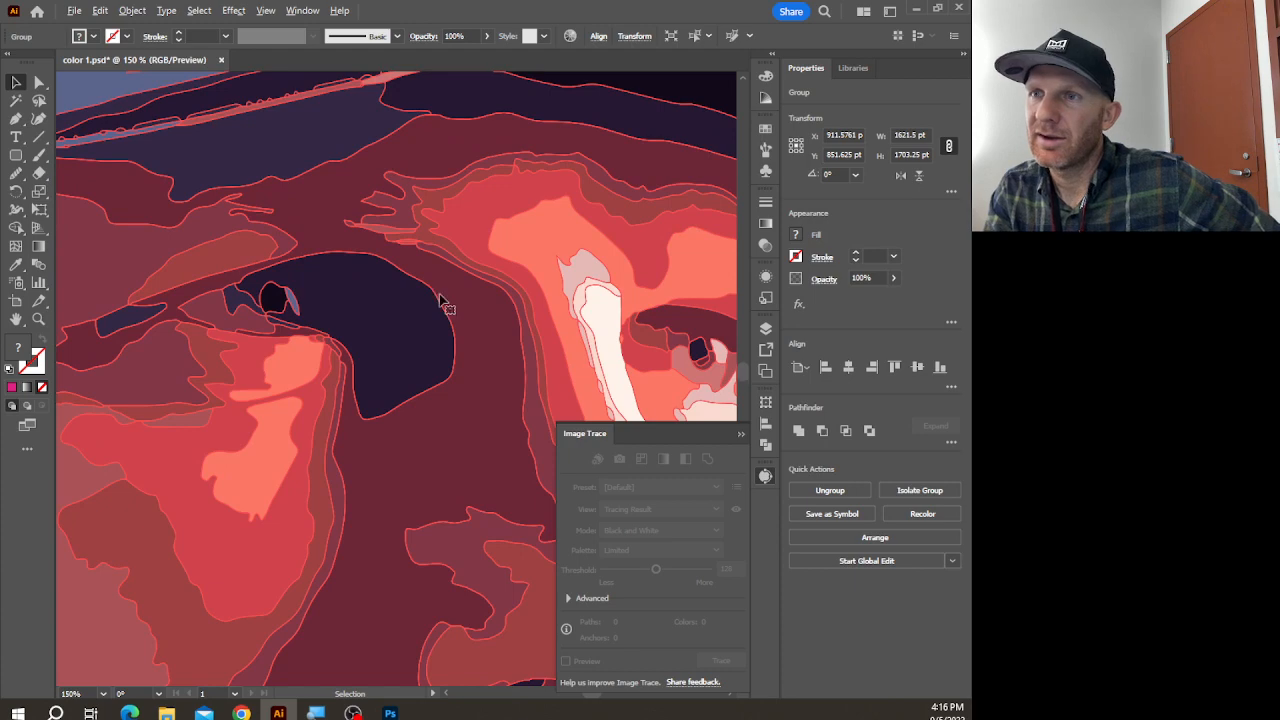
pyautogui.scroll(-2, 480, 306)
pyautogui.scroll(-1, 417, 285)
pyautogui.scroll(-3, 417, 285)
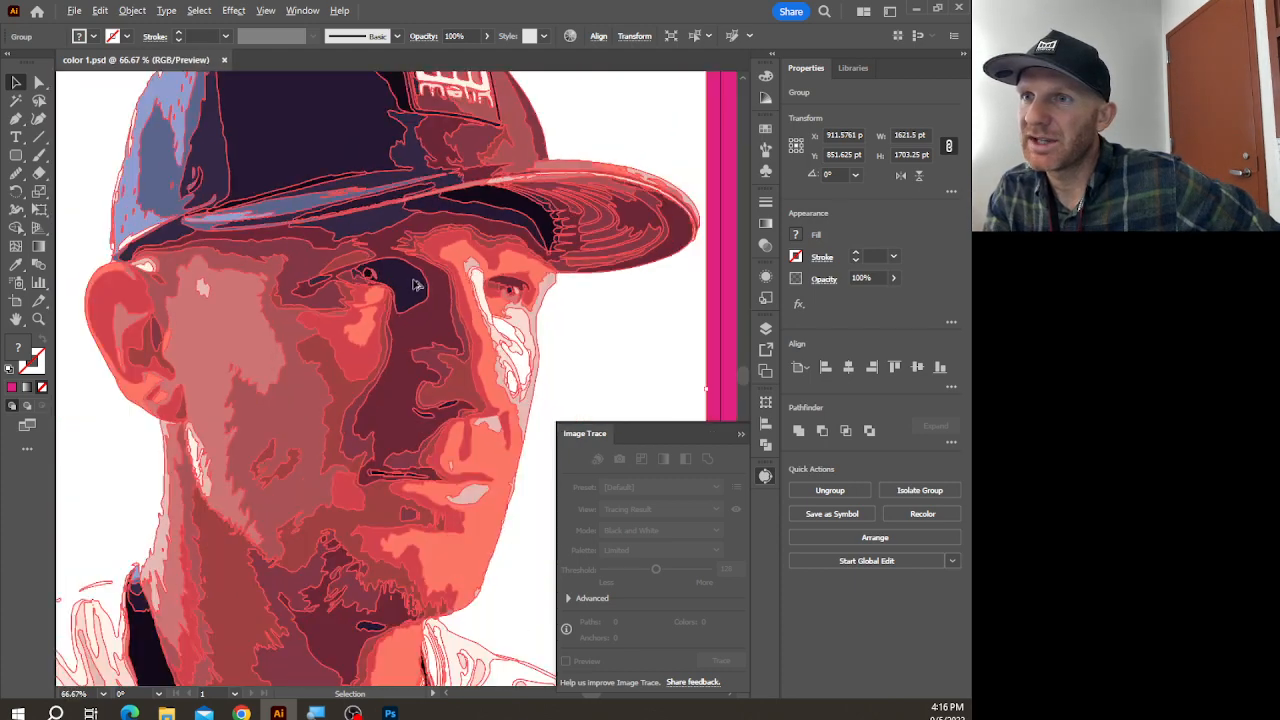
pyautogui.scroll(-1, 432, 262)
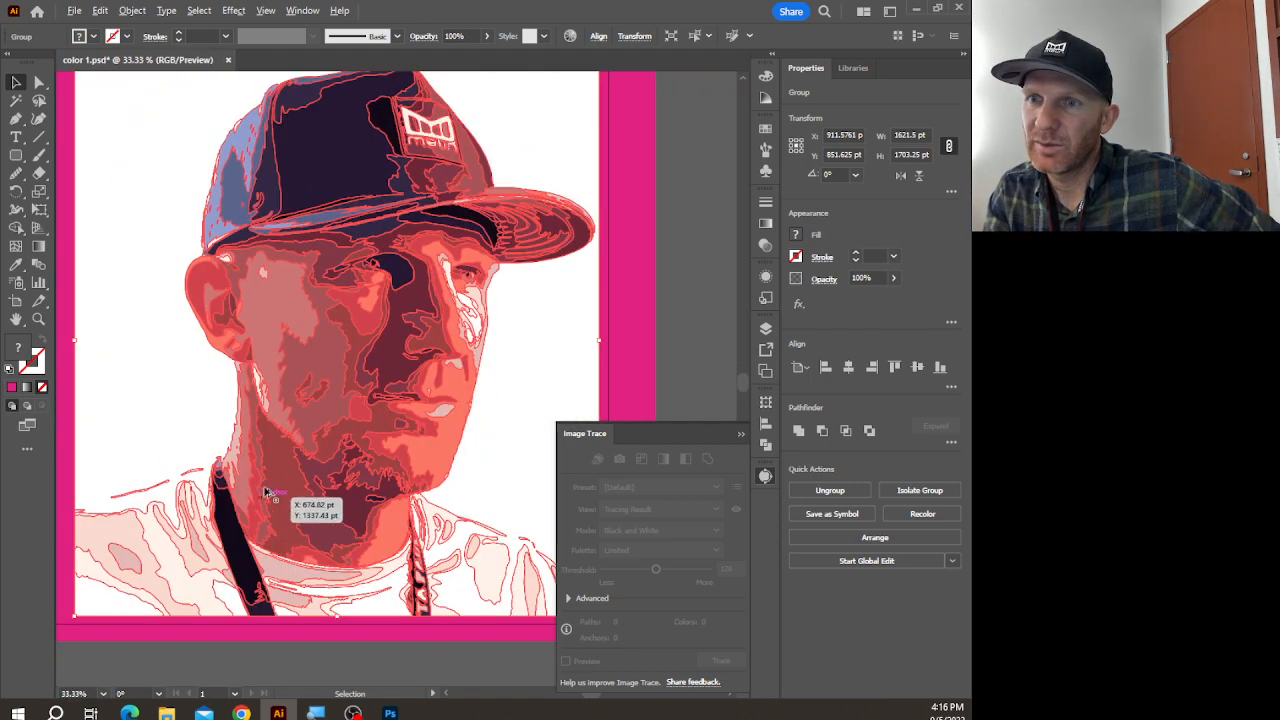
pyautogui.press('a')
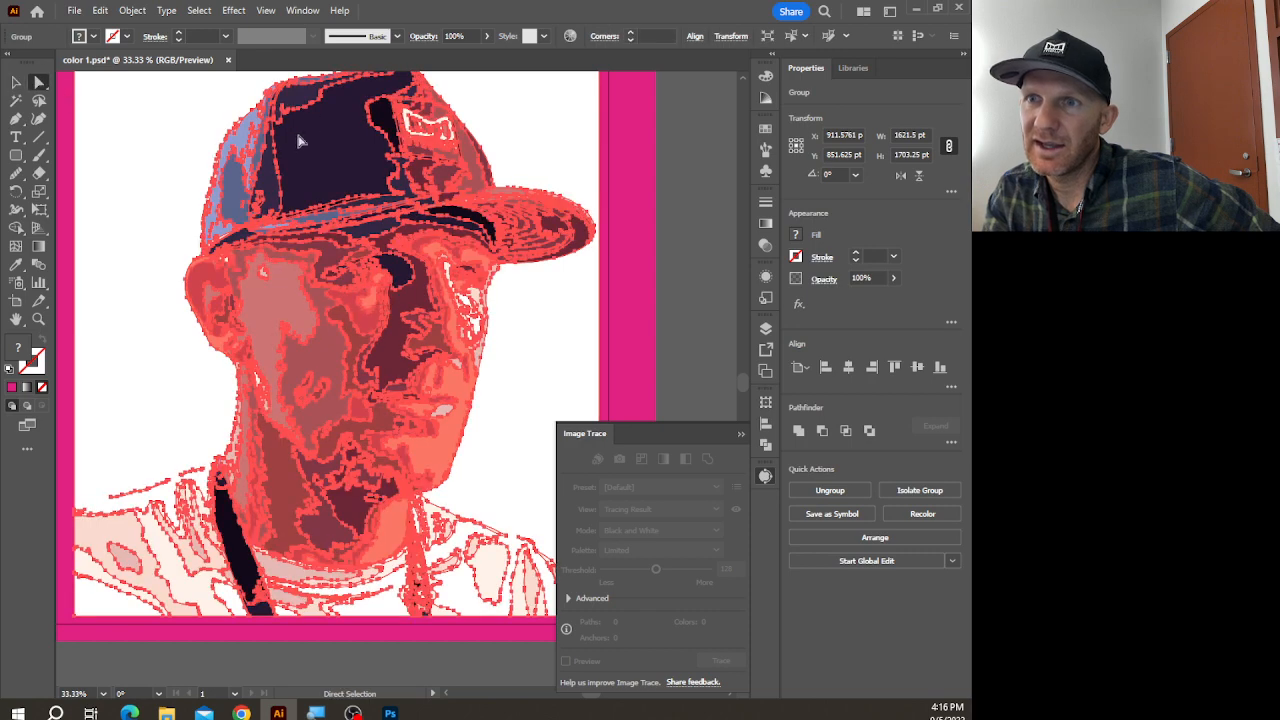
pyautogui.scroll(4, 432, 243)
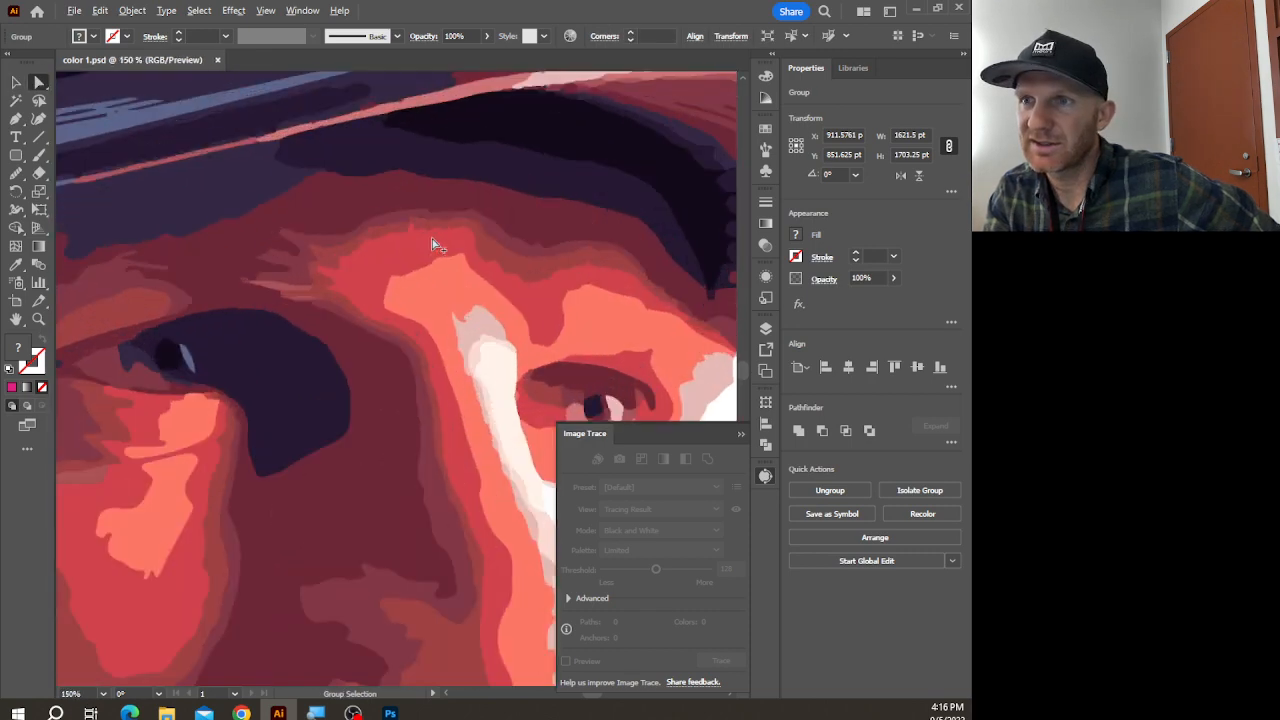
pyautogui.click(375, 320)
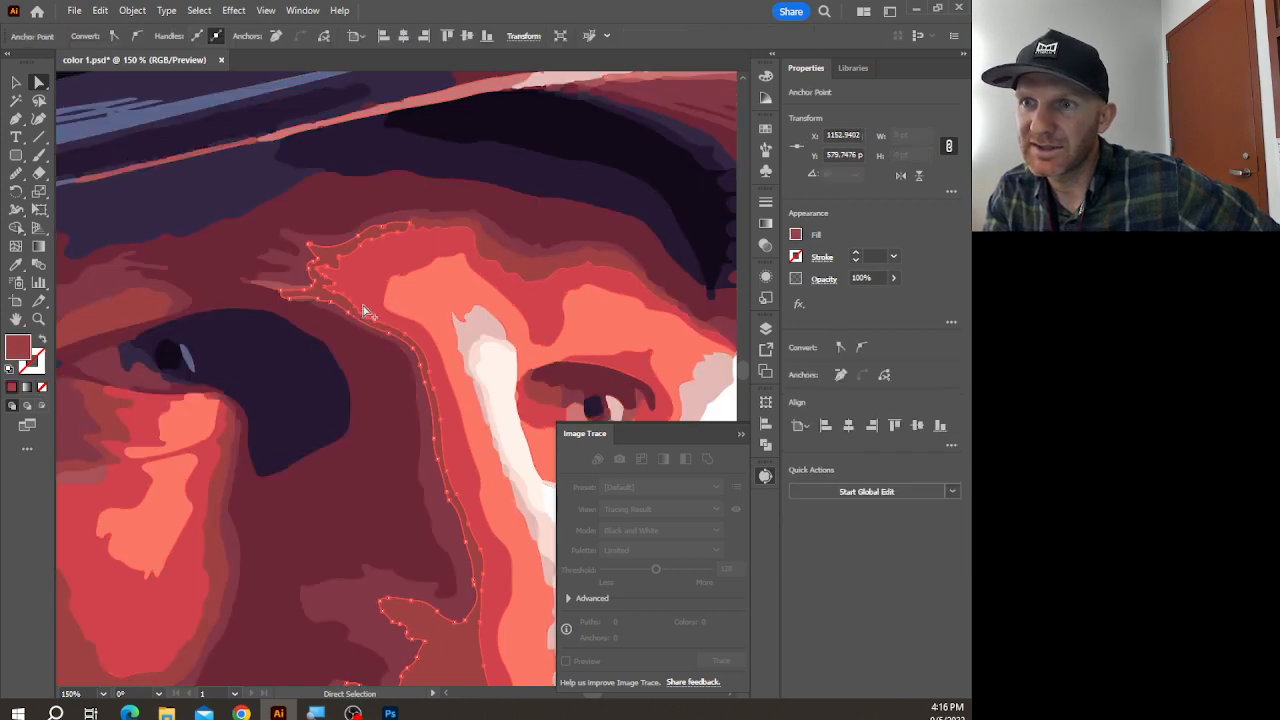
pyautogui.scroll(5, 372, 322)
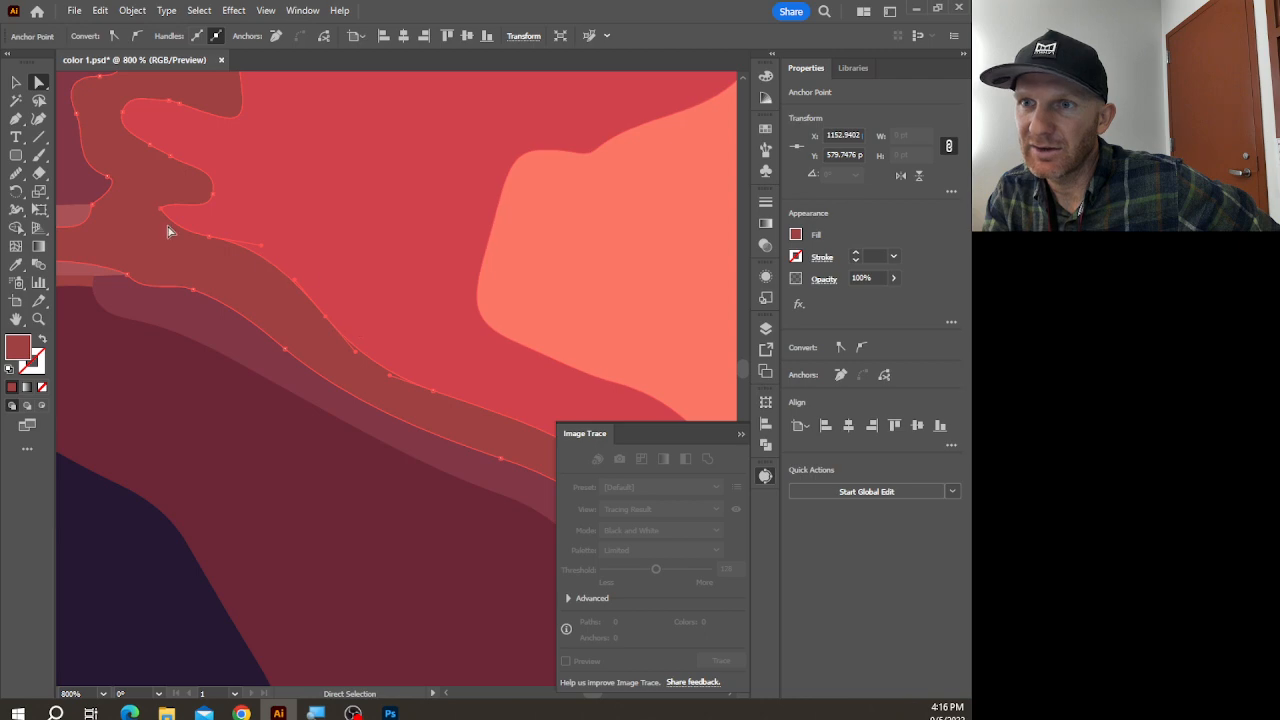
pyautogui.scroll(-3, 270, 264)
pyautogui.scroll(-5, 270, 264)
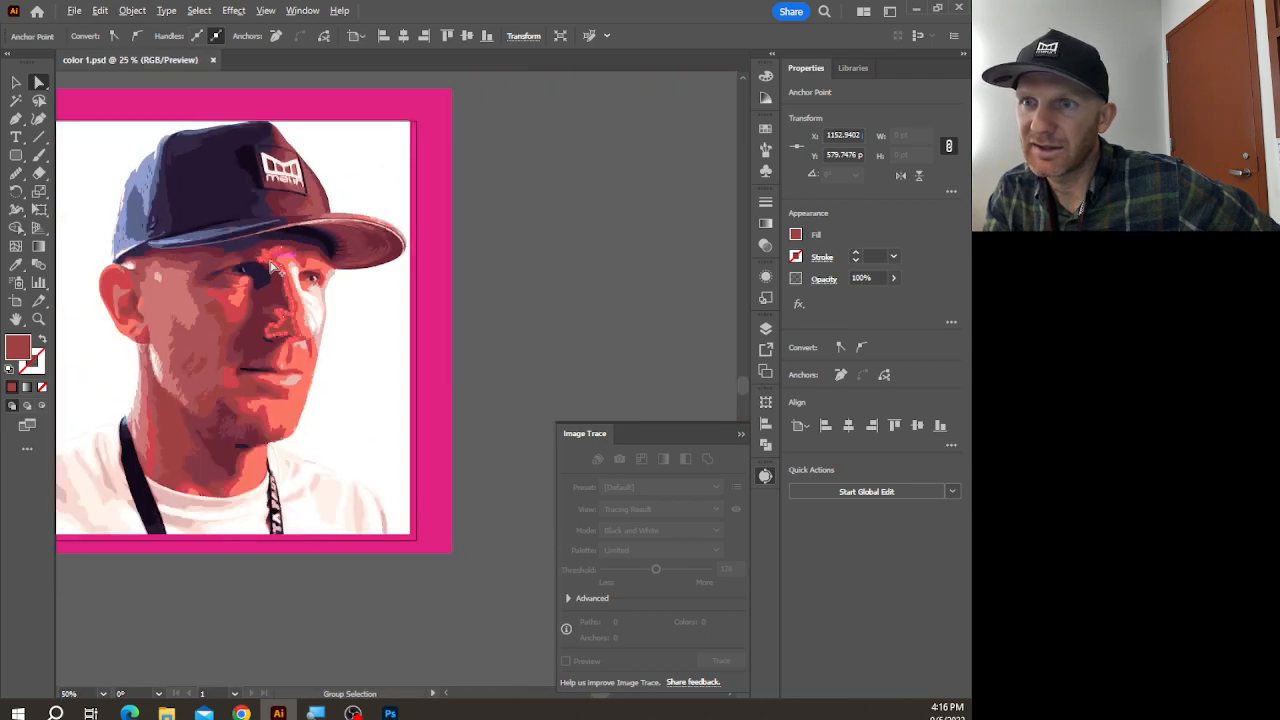
pyautogui.scroll(2, 278, 265)
pyautogui.scroll(-1, 290, 268)
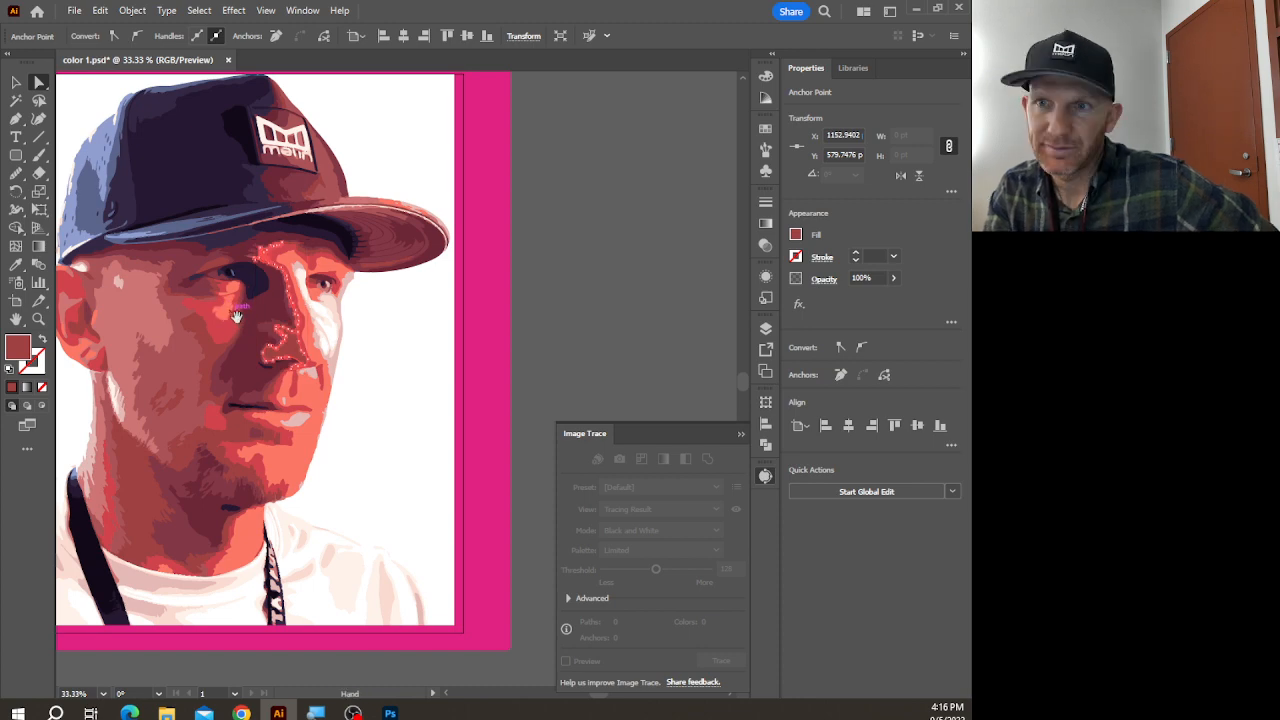
pyautogui.moveTo(237, 317); pyautogui.dragTo(310, 334)
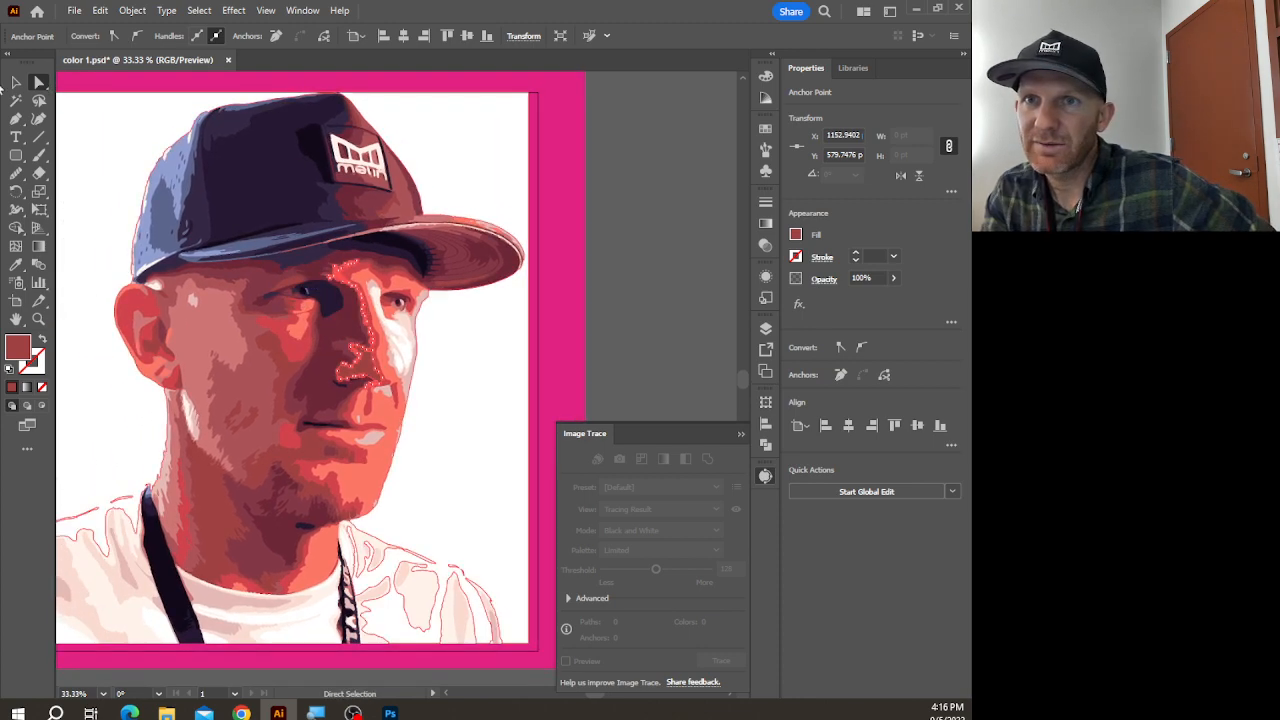
# - Select the whole expanded portrait group, switching the selection to the pink background square behind it
pyautogui.press('v')
pyautogui.click(186, 177)
pyautogui.click(457, 329)
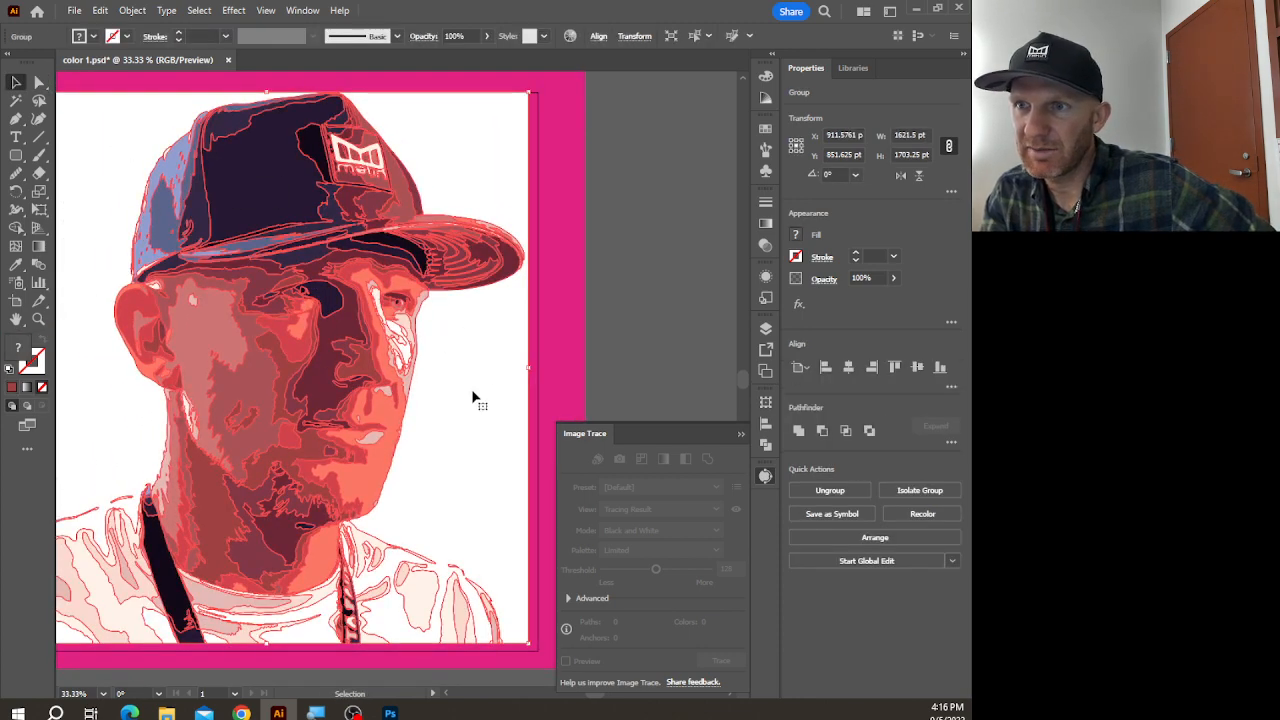
pyautogui.click(546, 195)
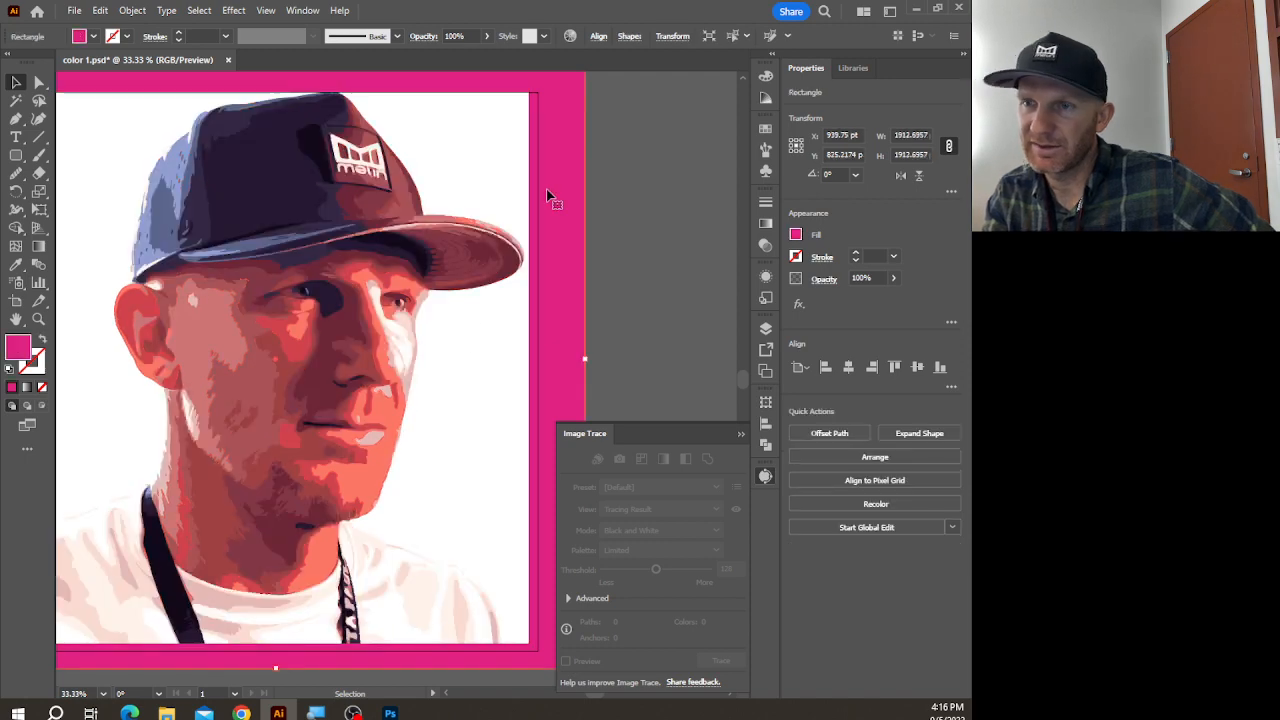